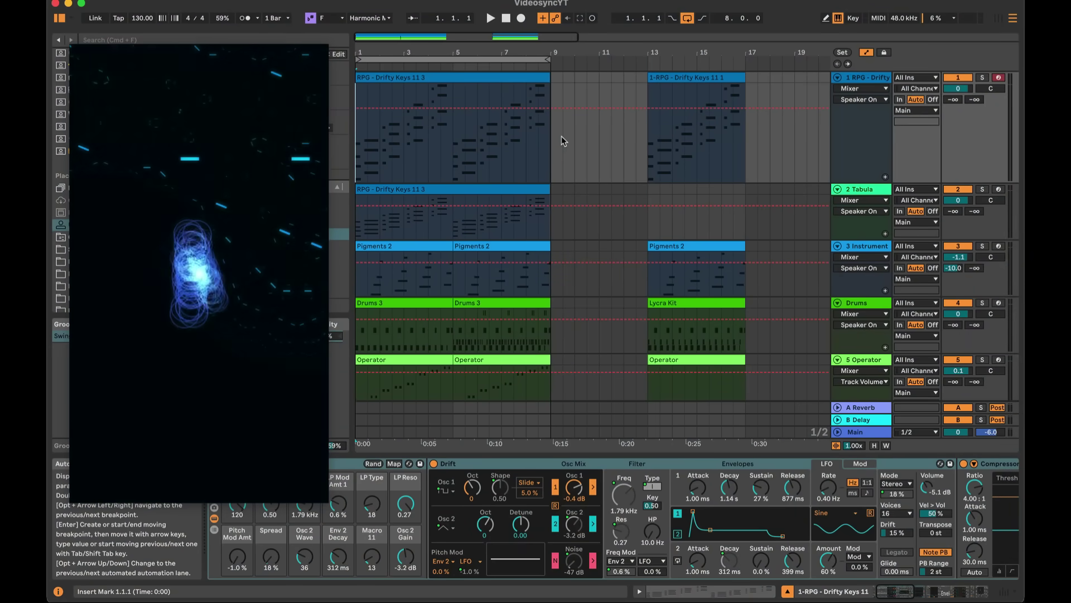
Step: Play the set to watch the synced video visuals, then stop playback
key("space")
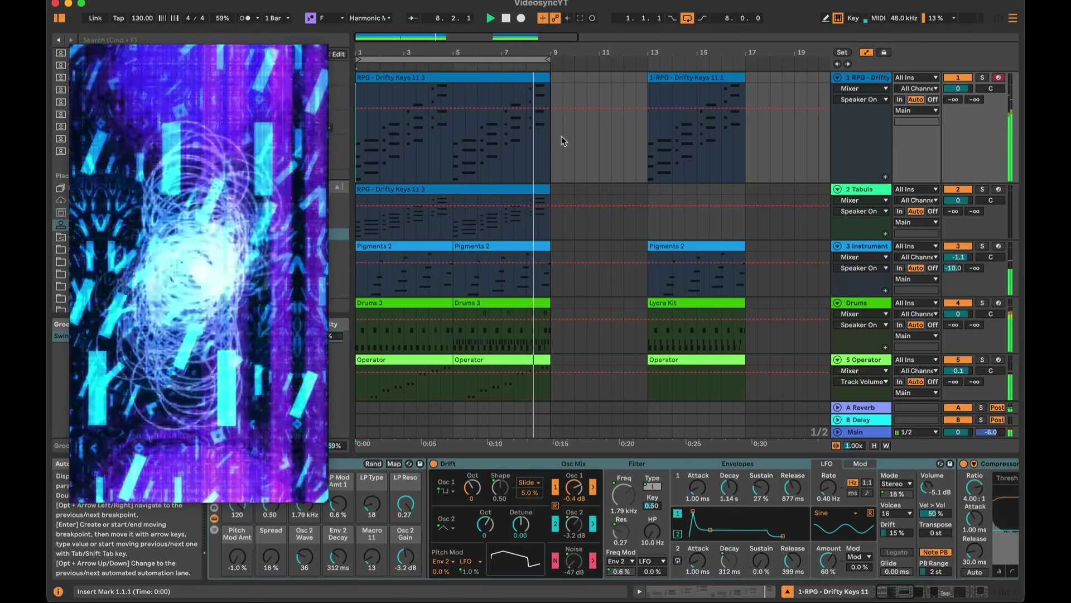
key("space")
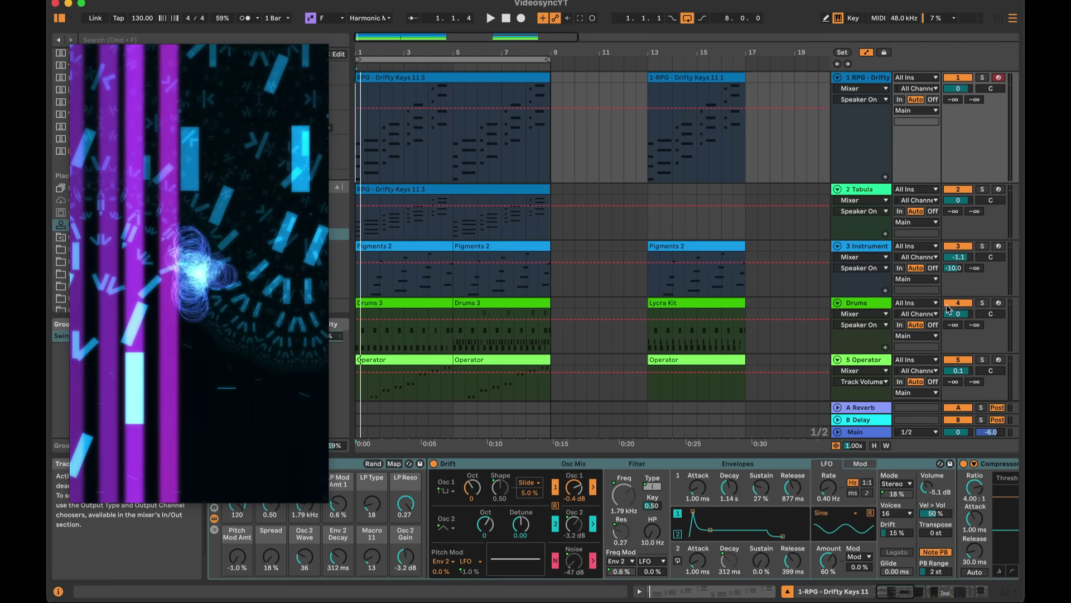
Step: Deactivate track 3, Drums, 5 Operator and 6 MIDI, returning the view to the top
left_click(958, 245)
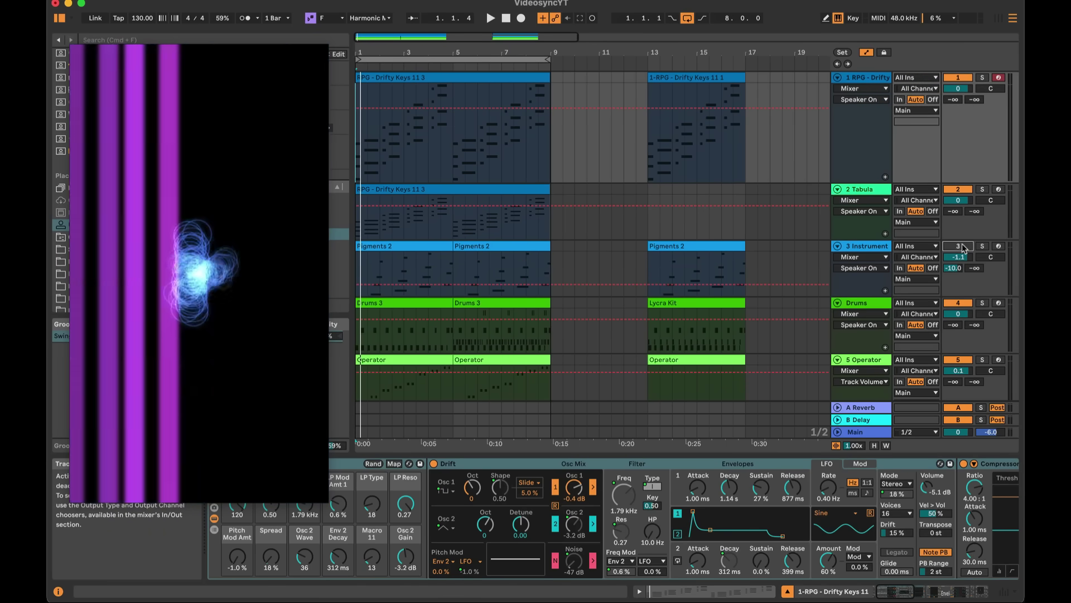
left_click(958, 302)
left_click(958, 360)
scroll(959, 357, "down", 4)
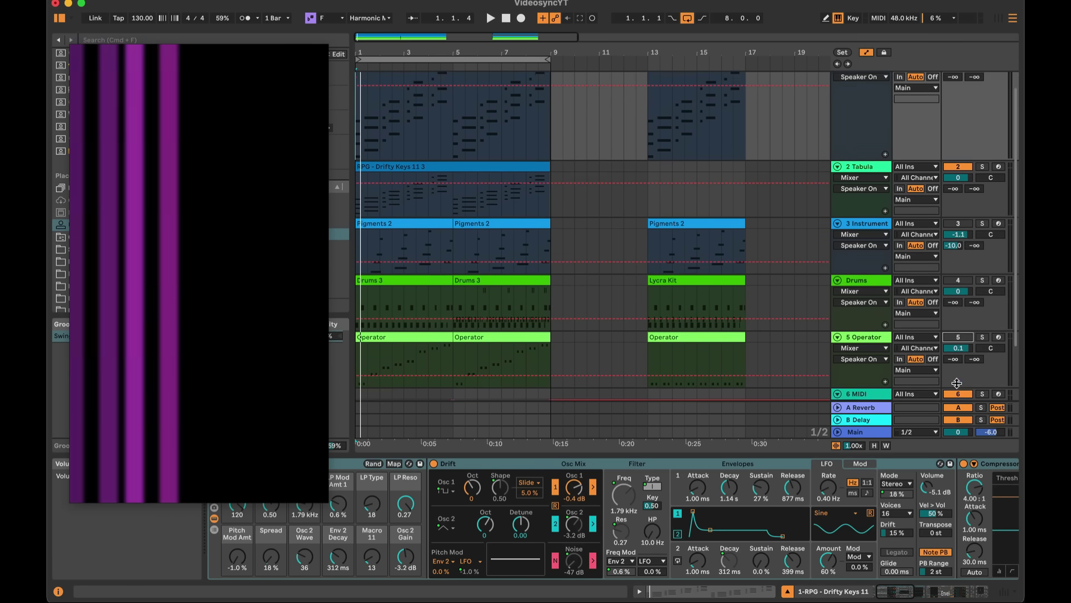
left_click(958, 322)
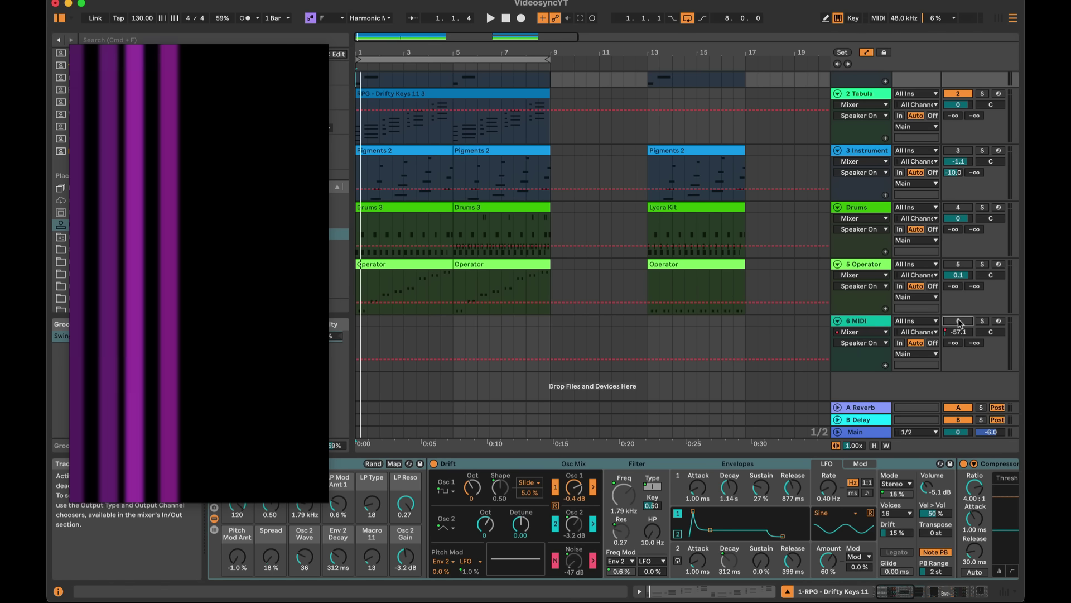
scroll(958, 323, "up", 3)
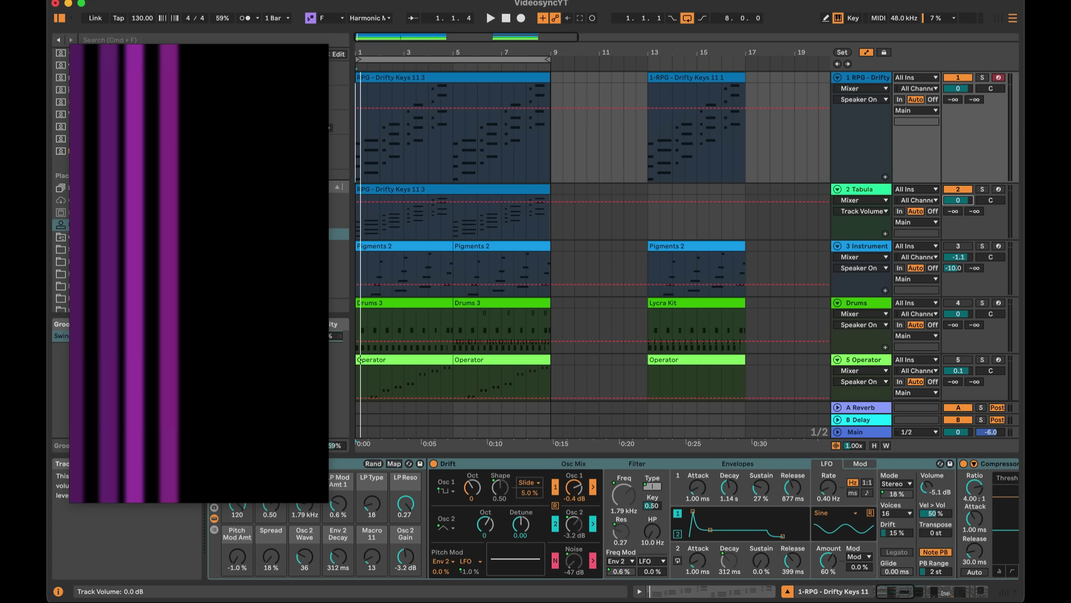
Step: Test track 2's volume fade on the visuals, reset it to 0 dB, and move the video window aside
left_click_drag(959, 200, 959, 245)
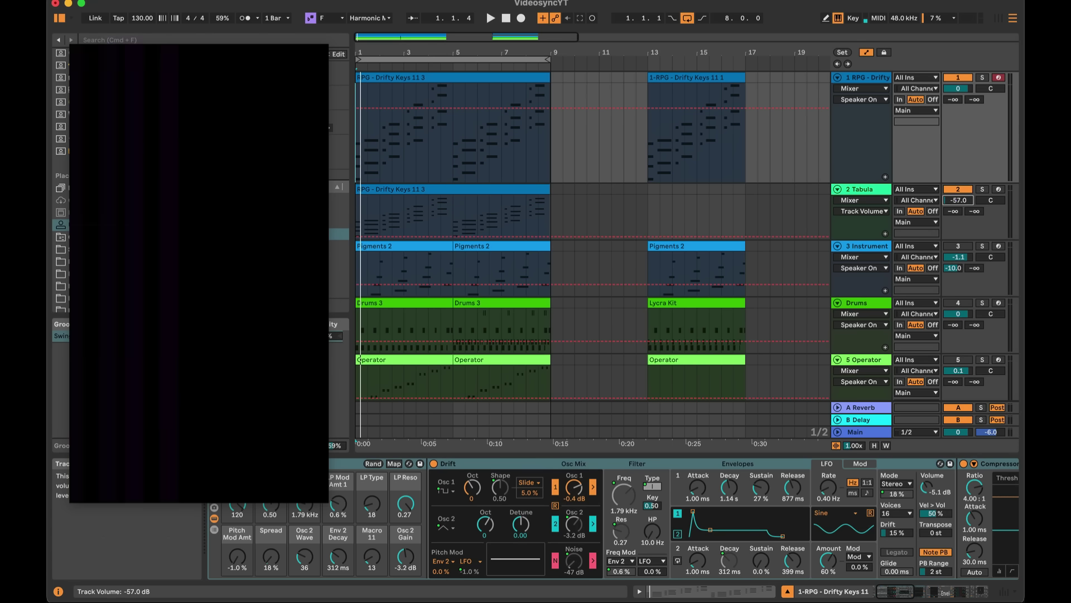
left_click_drag(959, 199, 958, 173)
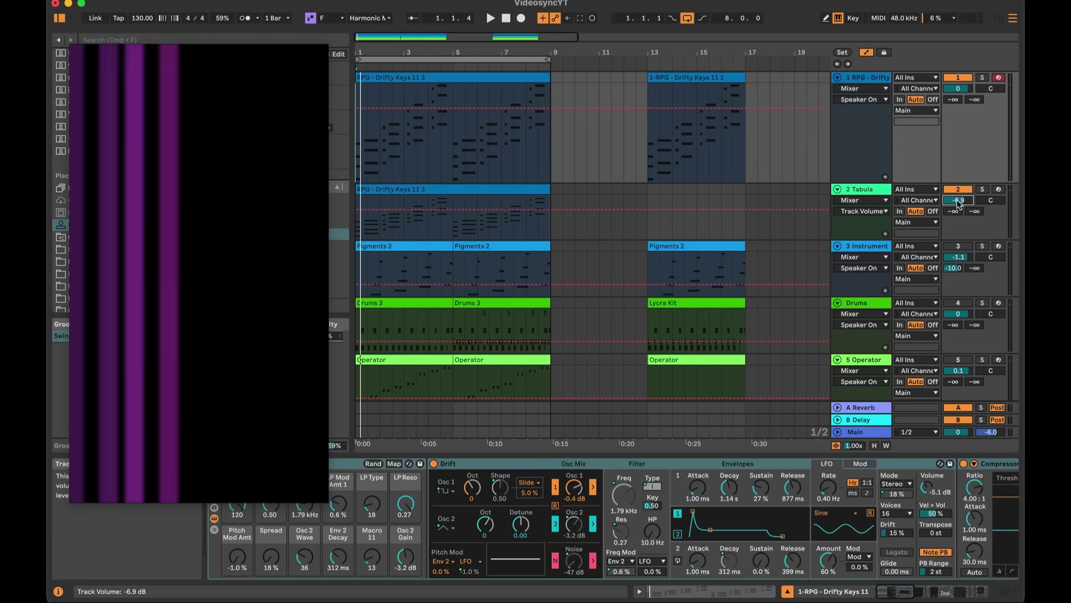
key("Delete")
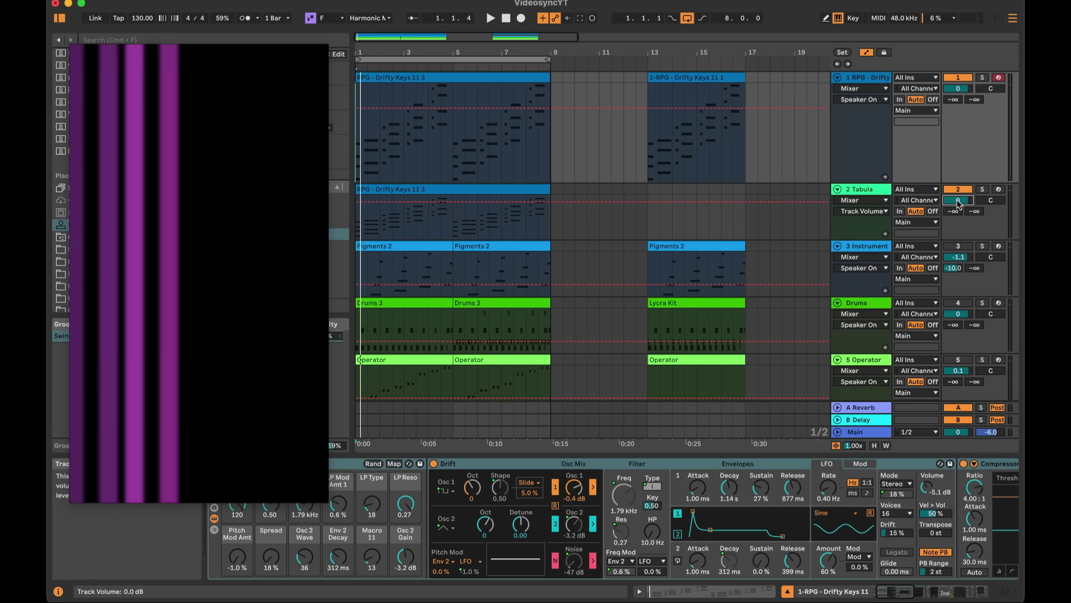
left_click_drag(958, 205, 958, 226)
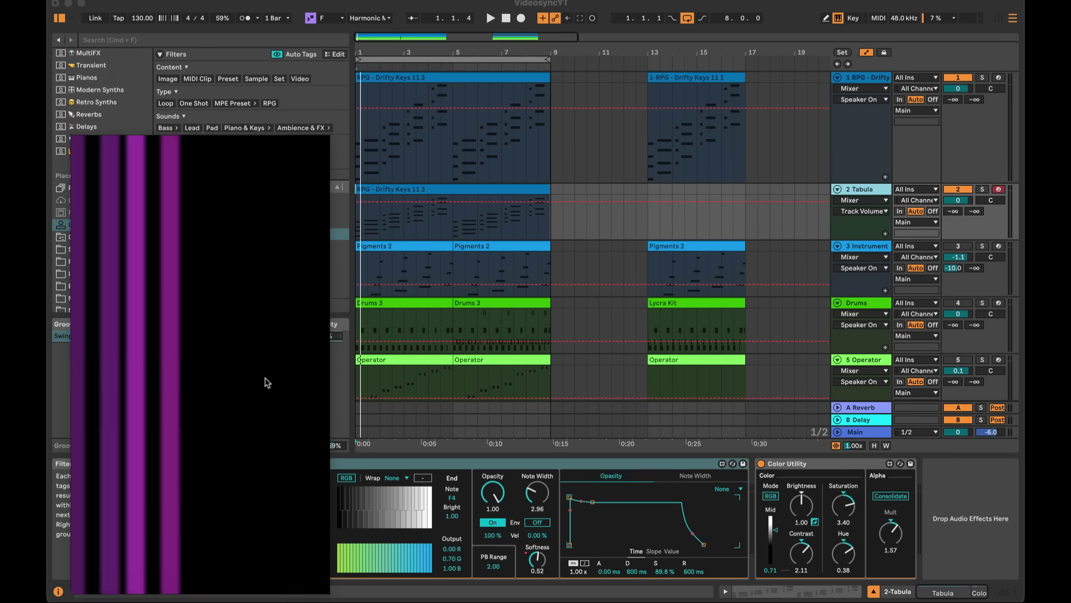
left_click_drag(266, 382, 274, 243)
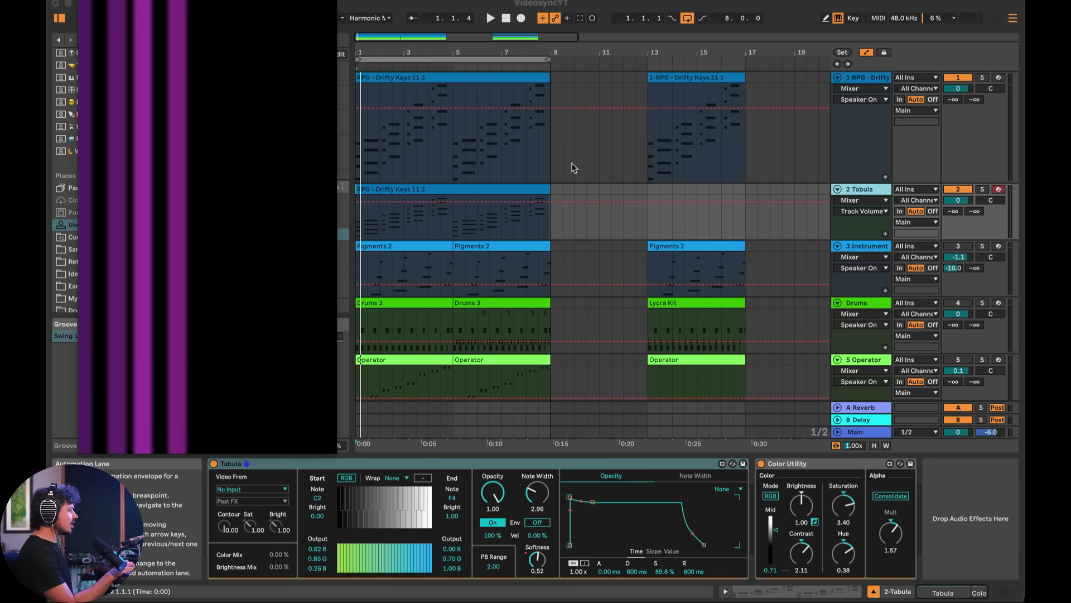
Step: Play the set and zoom the arrangement in to bars 1–8
key("space")
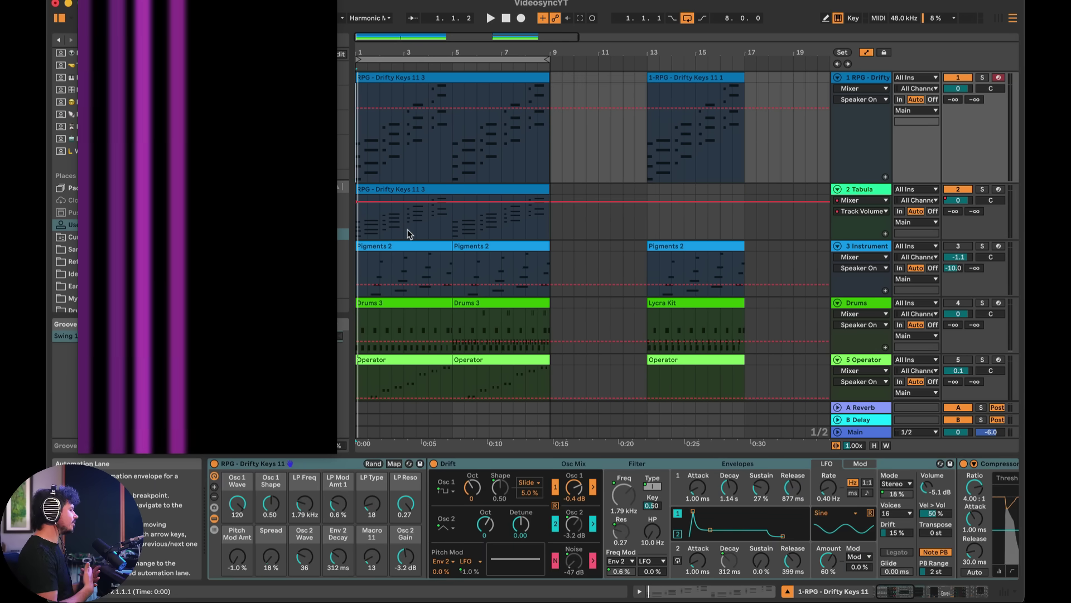
left_click_drag(402, 36, 402, 56)
Step: Draw a one-bar decay to silence in track 2's volume lane and repeat it across bars 1–8
left_click(413, 201)
mouse_move(418, 203)
left_mouse_down()
mouse_move(399, 237)
mouse_move(414, 237)
mouse_move(386, 218)
mouse_move(413, 223)
left_mouse_up()
key("super+d")
key("super+d")
key("super+d")
key("super+d")
key("super+d")
key("super+d")
key("super+d")
left_click(379, 215)
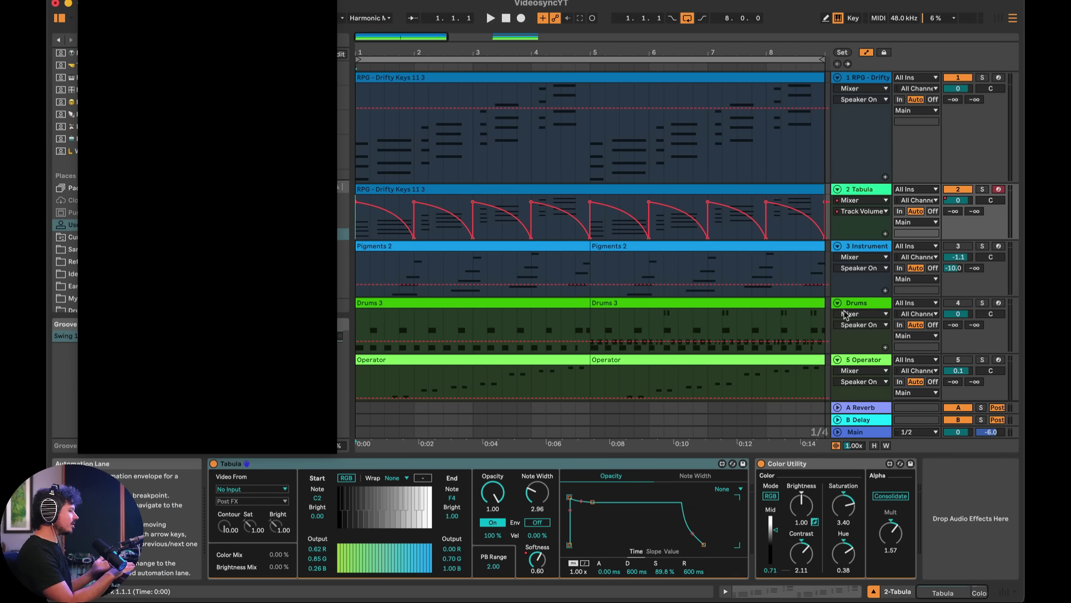
Step: Play the set to preview the fading visuals, then stop
scroll(953, 300, "down", 3)
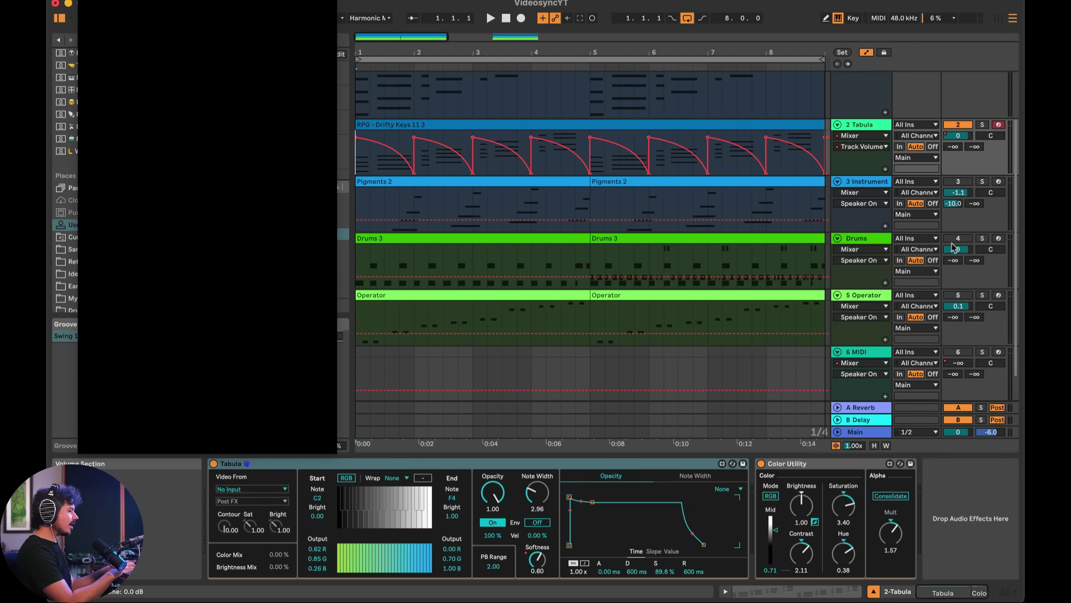
key("space")
scroll(642, 234, "up", 3)
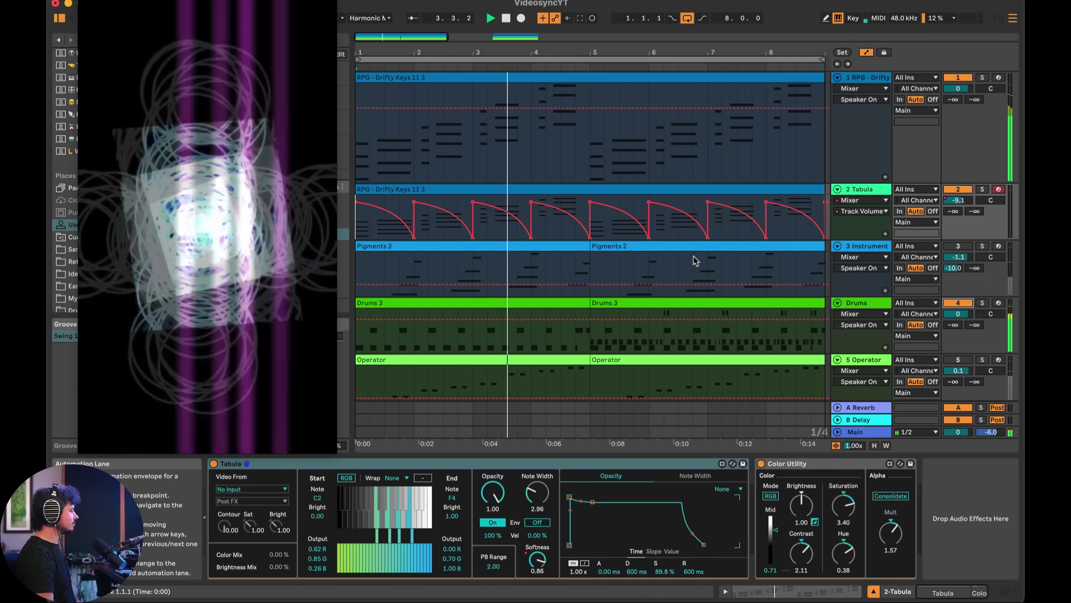
key("space")
Step: Remove most of the repeated volume fade edits from track 2
key("Delete")
key("Left")
key("Delete")
key("Left")
key("Delete")
key("Left")
key("Delete")
key("Left")
key("Delete")
key("Left")
key("Delete")
key("Left")
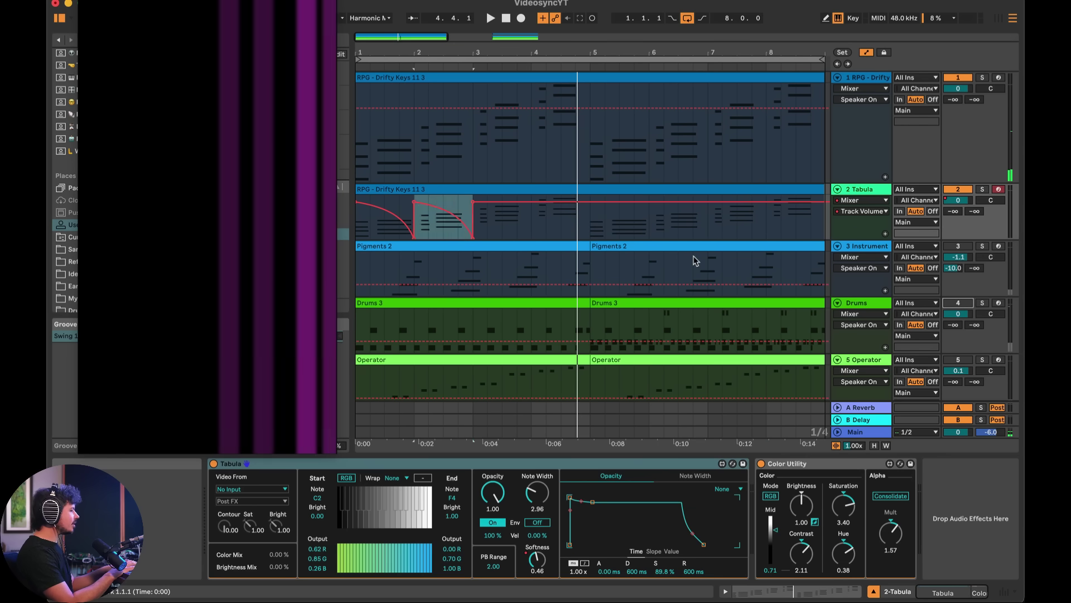
key("Delete")
key("Left")
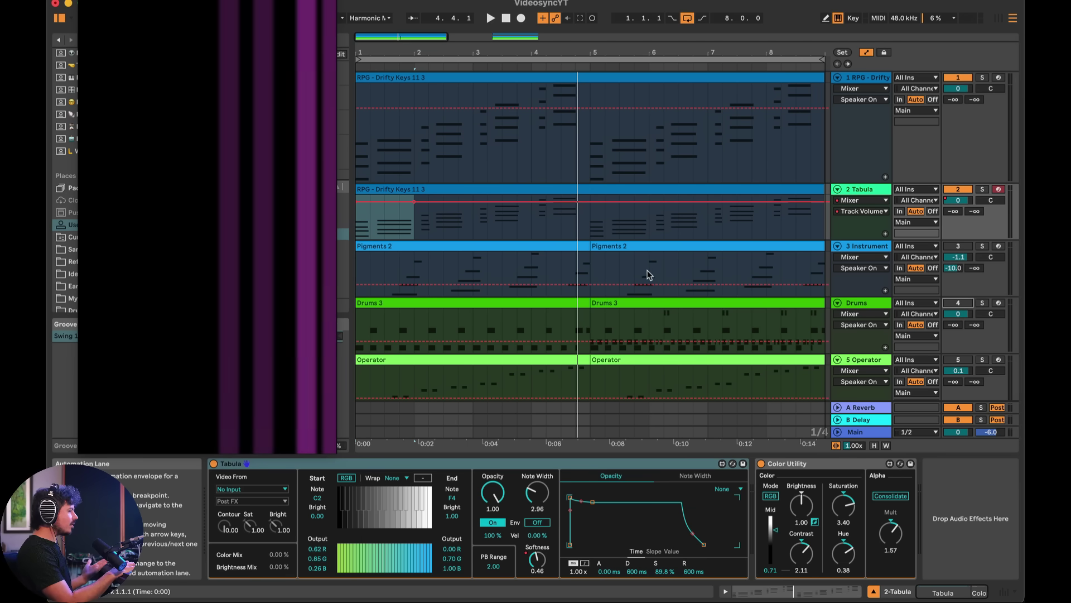
Step: Lower track 2's Tabula Softness, overriding its automation, then re-enable the automation
left_click(537, 558)
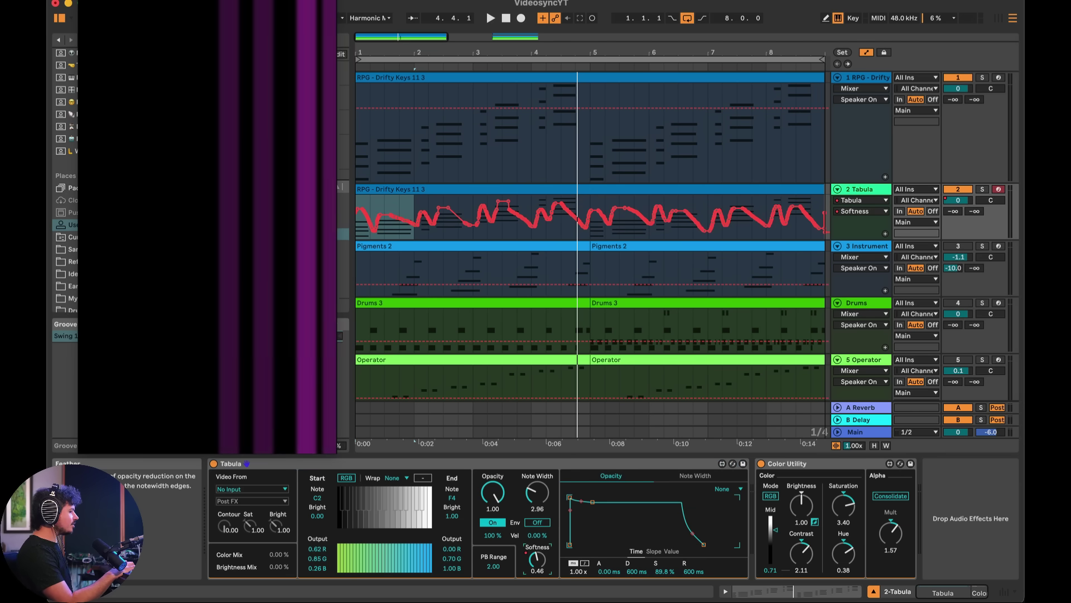
left_click_drag(537, 558, 538, 564)
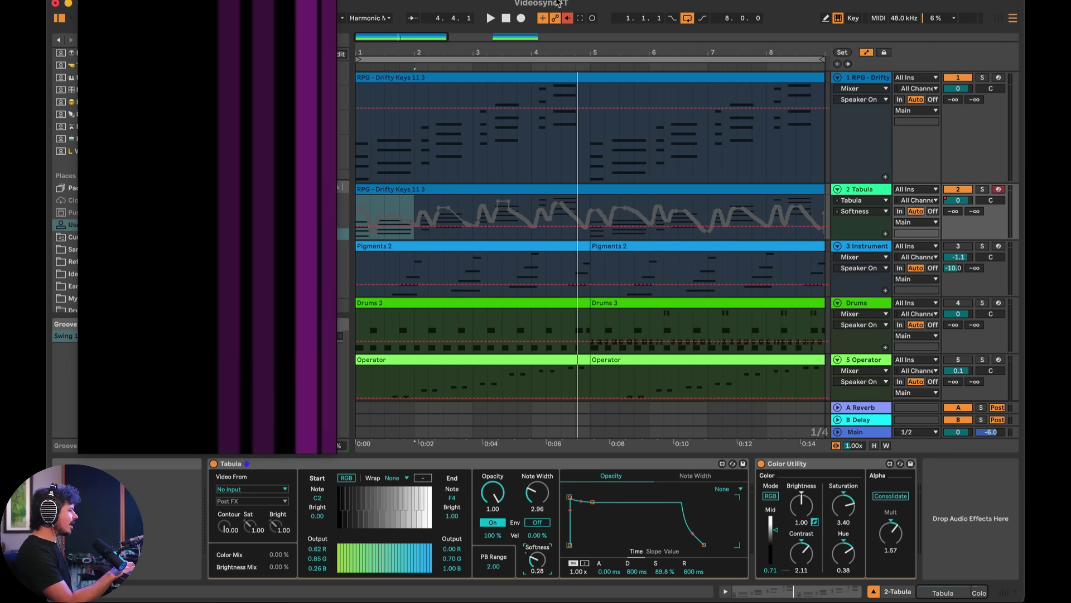
left_click(568, 20)
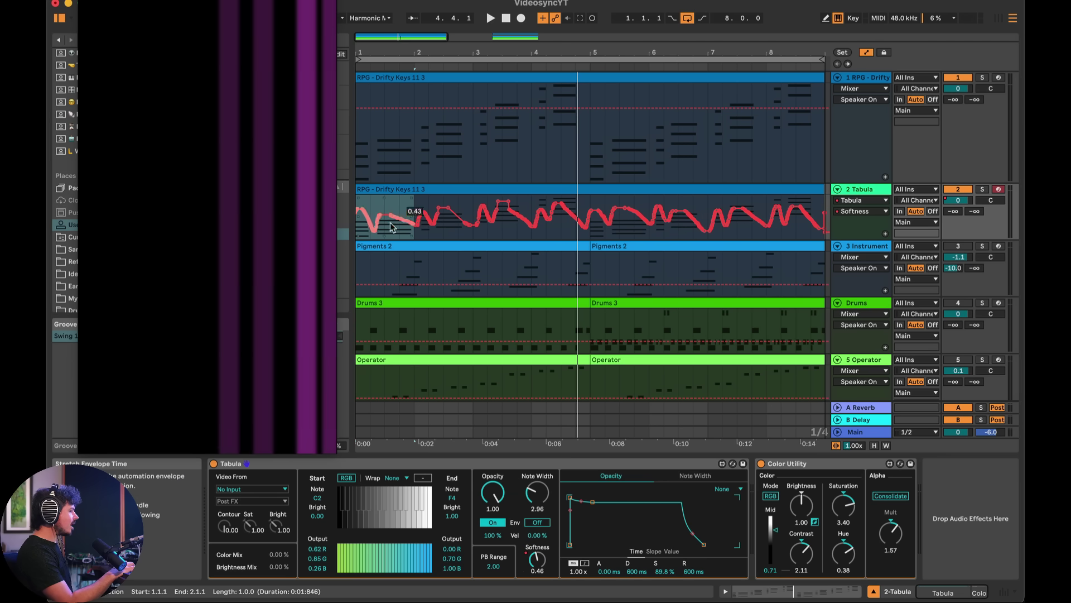
Step: Delete the Softness envelope across bars 1–9, then select track 1's clip and play
scroll(455, 212, "down", 1)
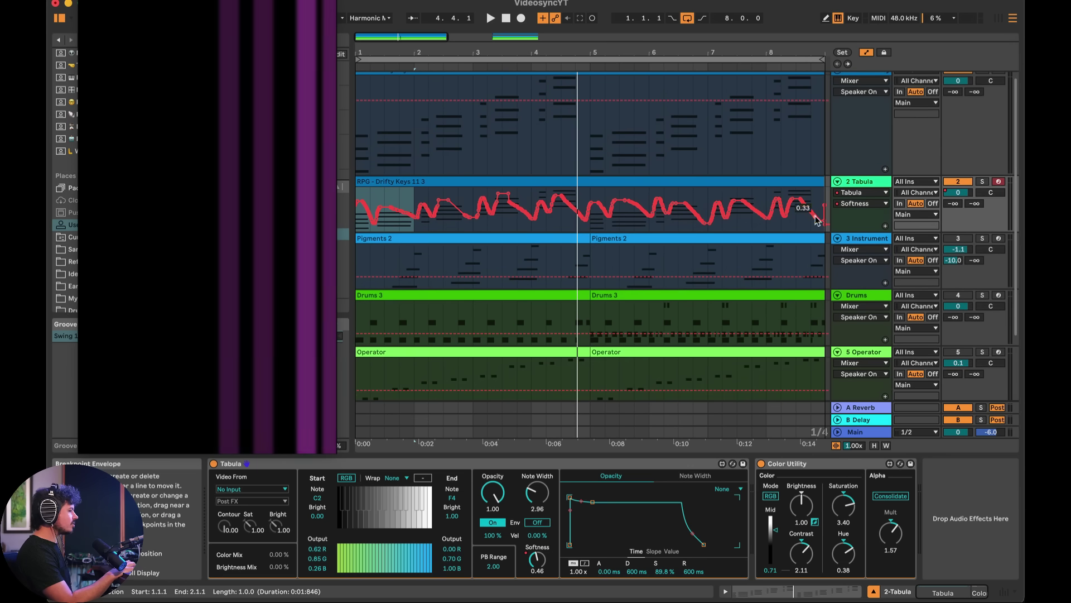
left_click_drag(824, 197, 356, 186)
key("Delete")
left_click(537, 559)
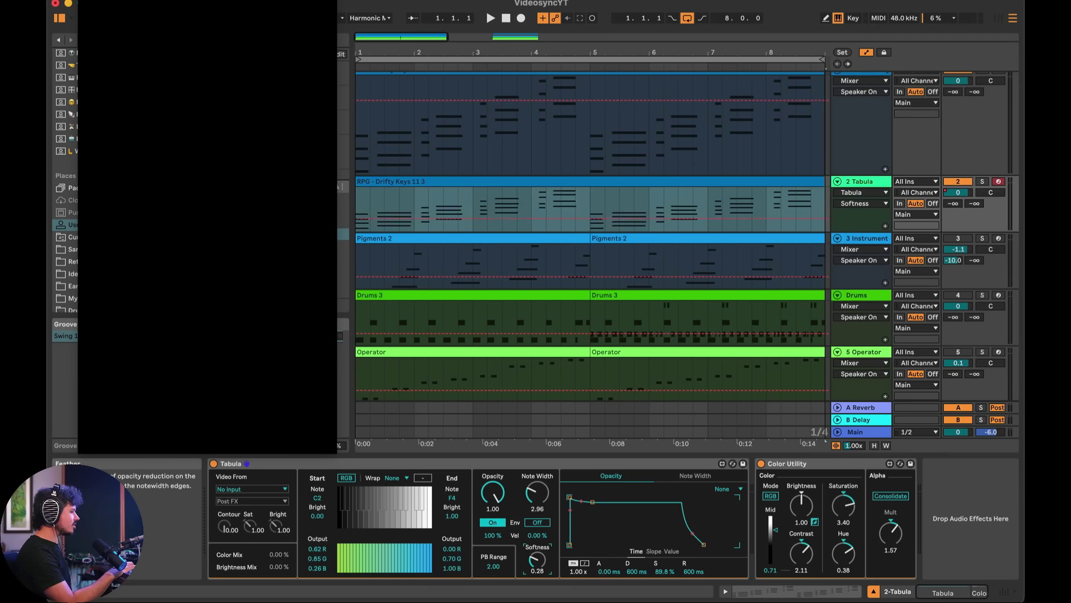
left_click(360, 144)
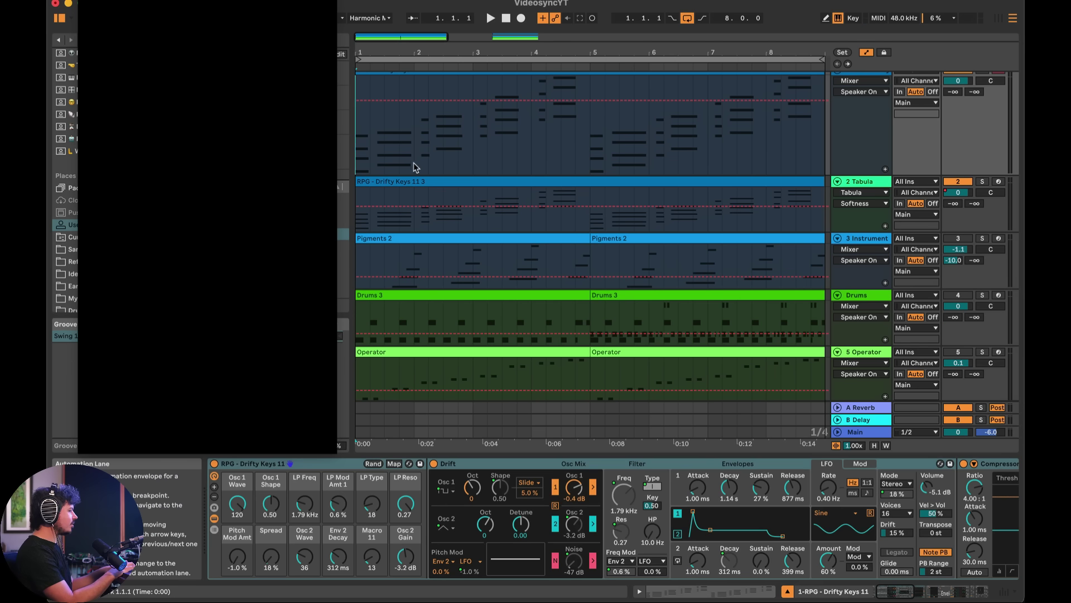
key("space")
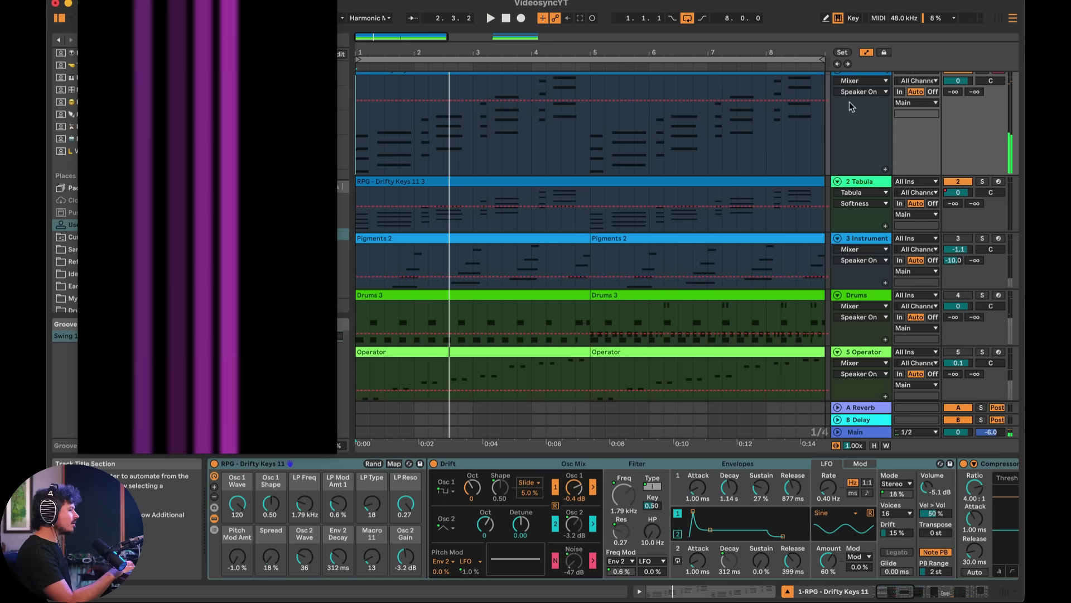
Step: Copy track 1's Auto Filter Frequency envelope and paste it into track 2's Softness lane at 1.1.1
scroll(862, 95, "up", 1)
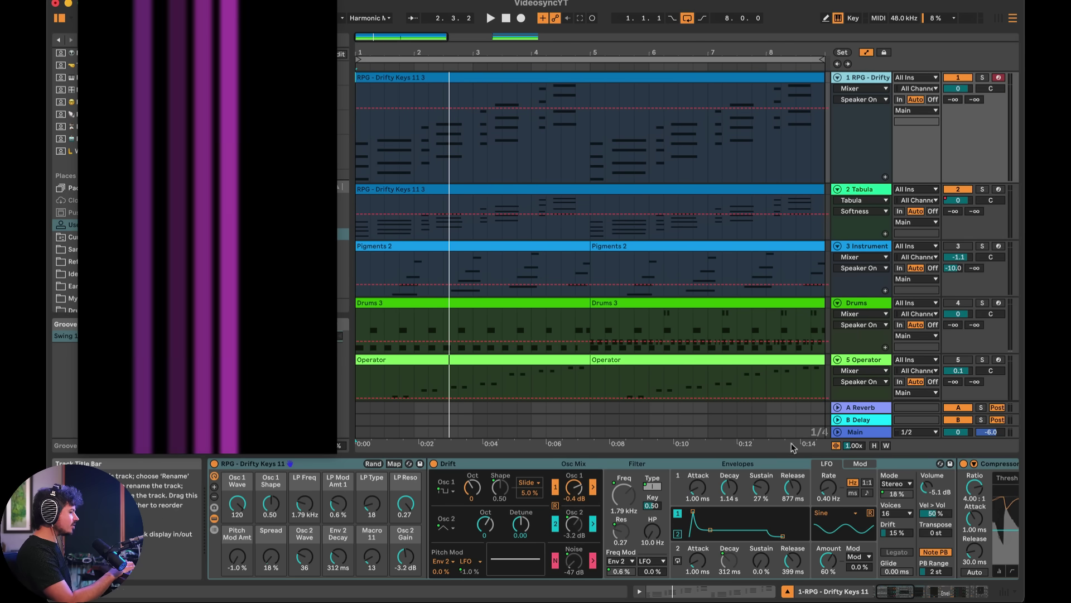
scroll(769, 520, "right", 10)
scroll(769, 520, "right", 6)
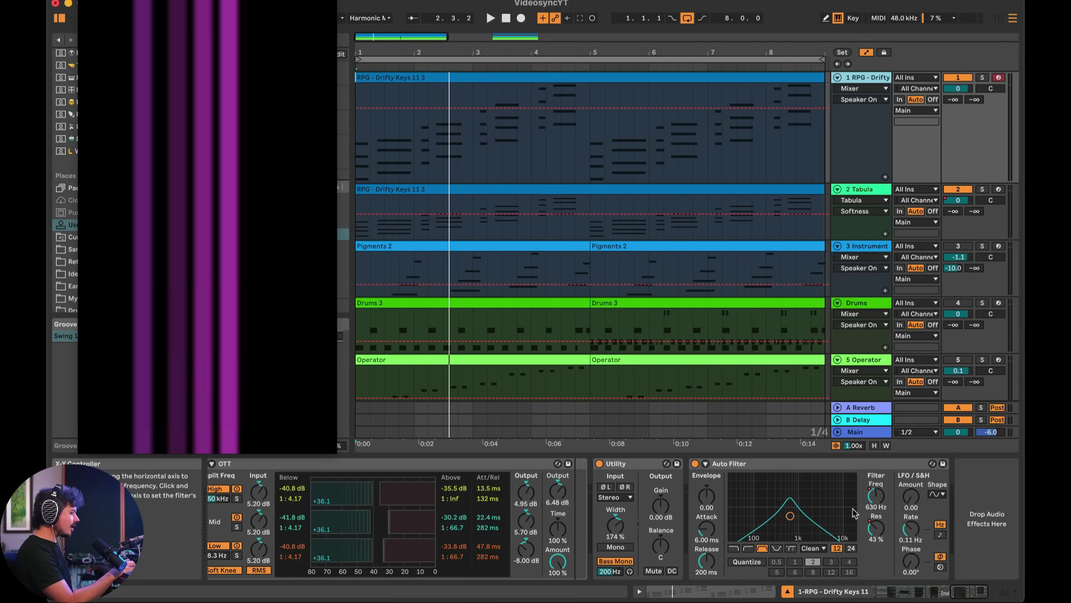
left_click(876, 496)
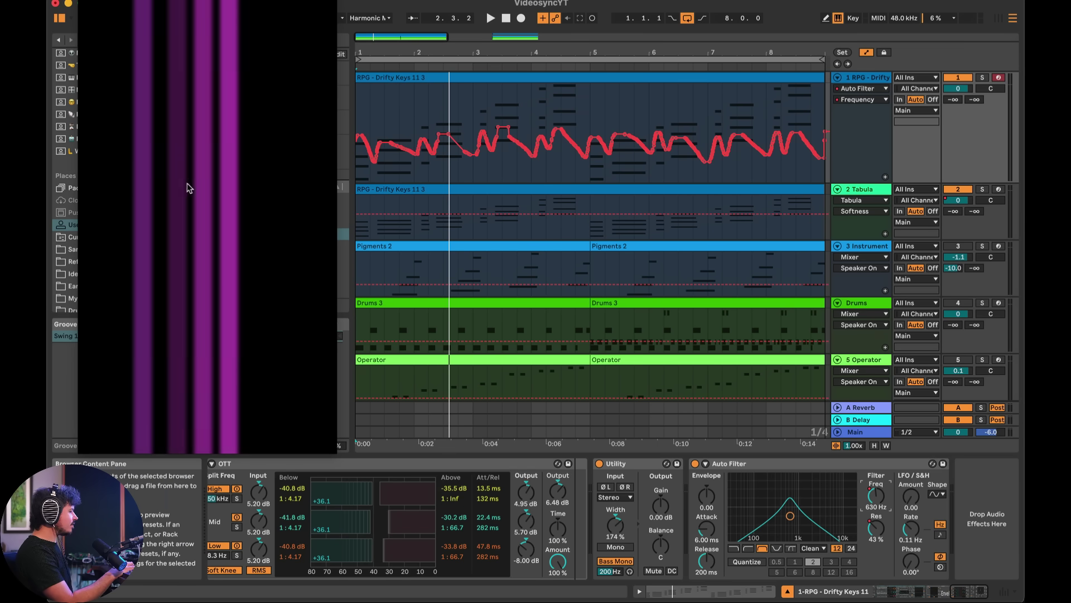
left_click_drag(359, 113, 783, 159)
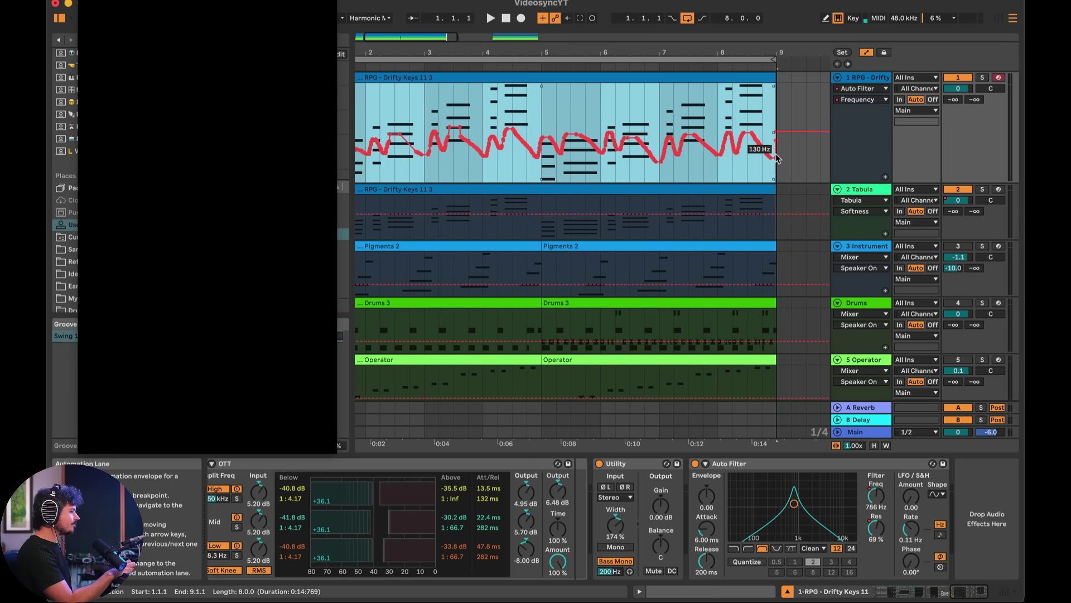
scroll(743, 152, "left", 3)
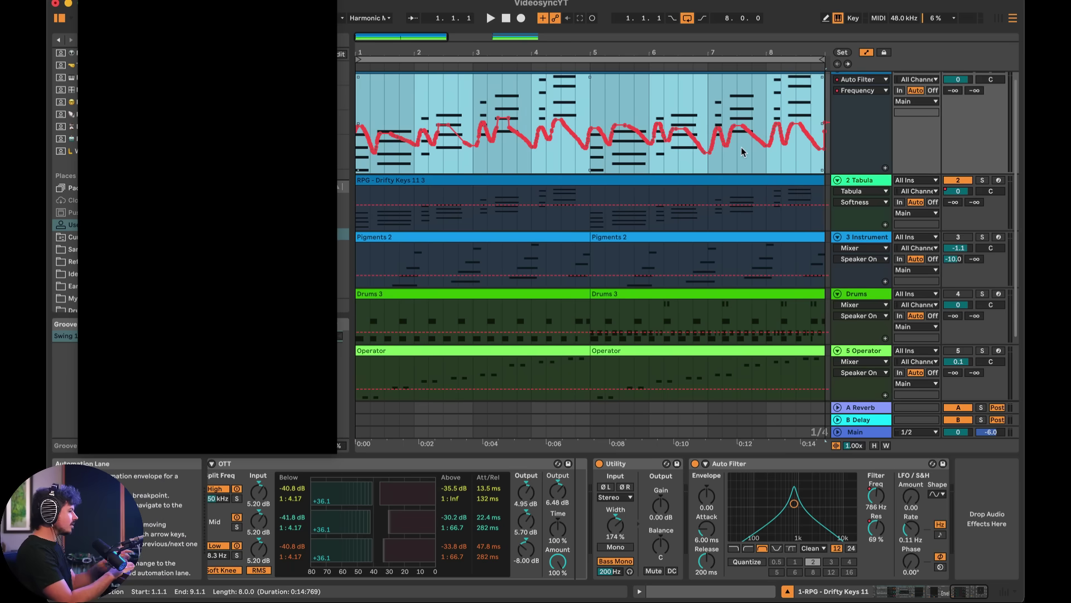
left_click(357, 219)
key("ctrl+v")
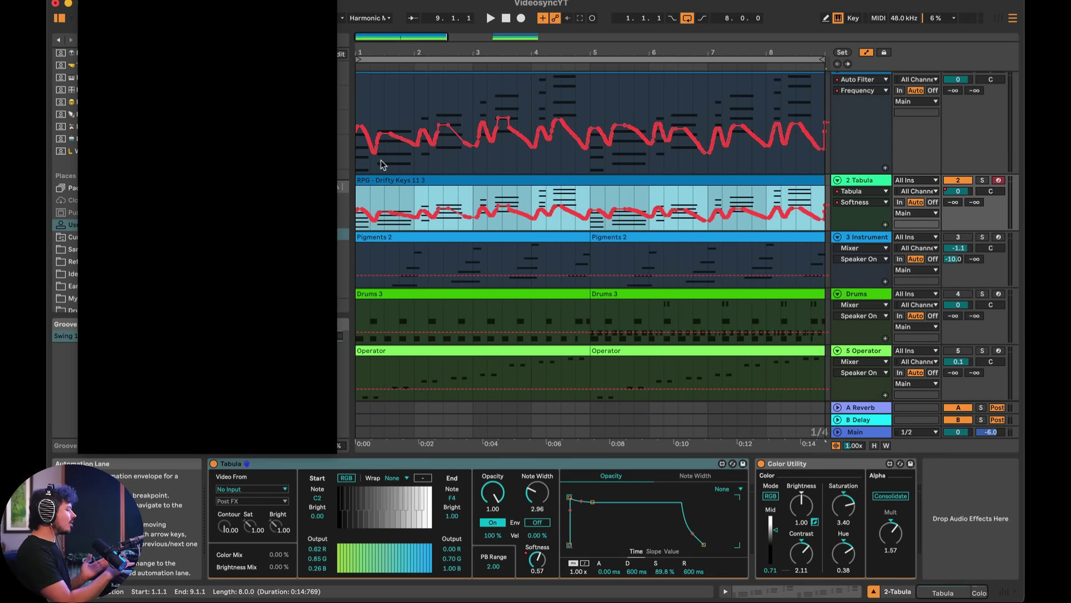
Step: Show track 1's devices, play from the start, and zoom out to the whole arrangement
left_click(360, 98)
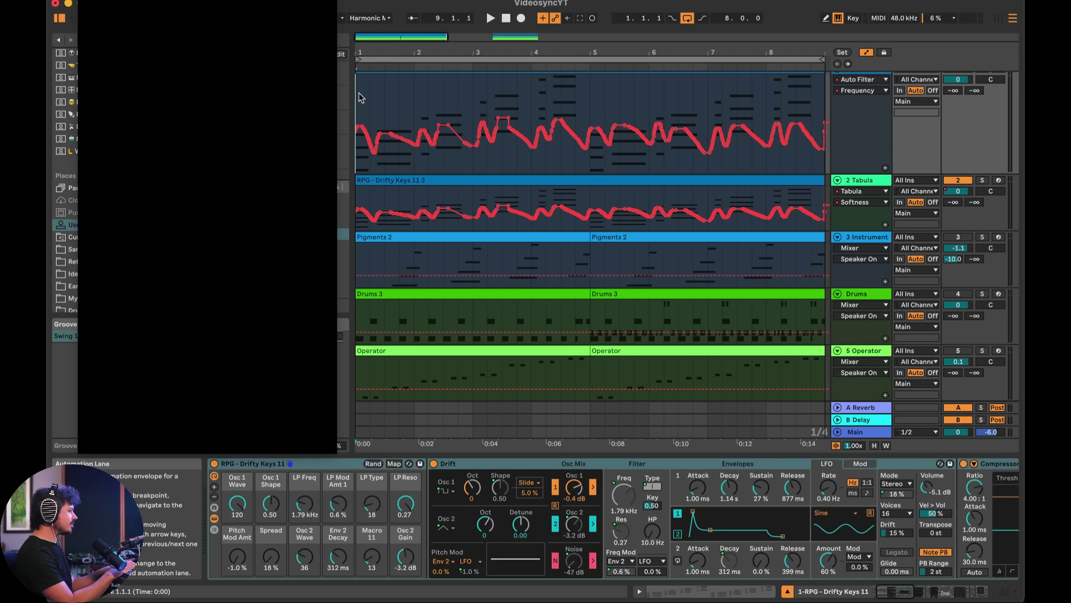
key("space")
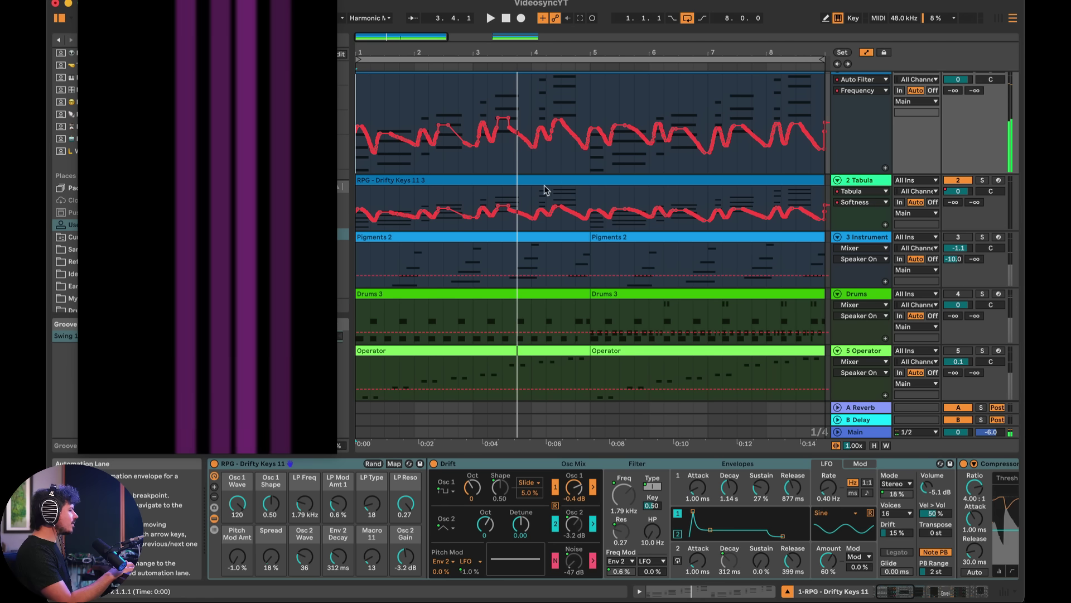
key("minus")
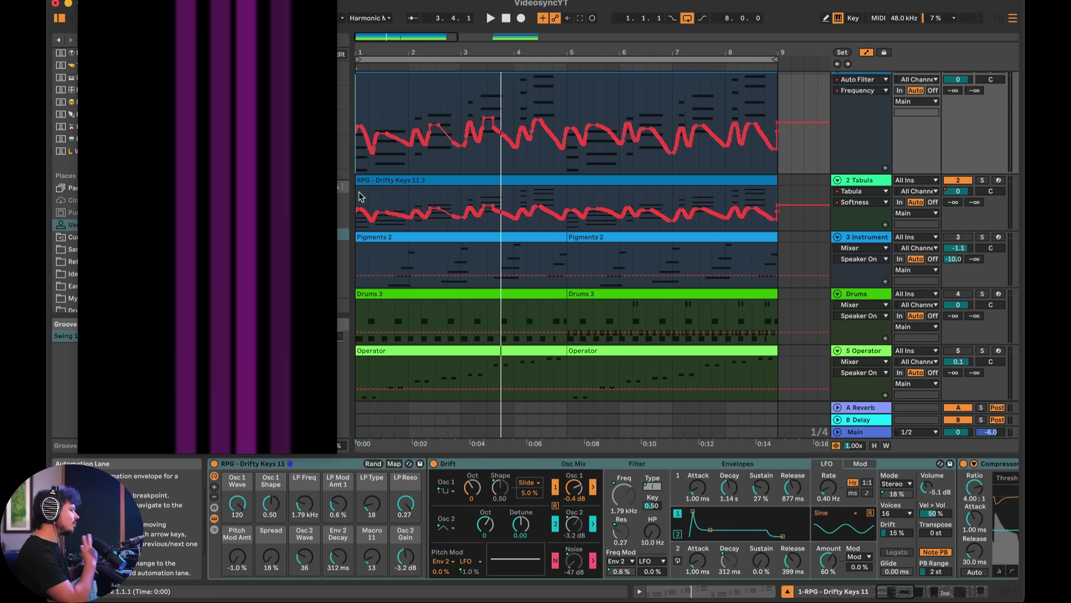
Step: Stretch track 2's Softness envelope to a wider value range, preview it, and try compressing it
left_click_drag(360, 197, 769, 199)
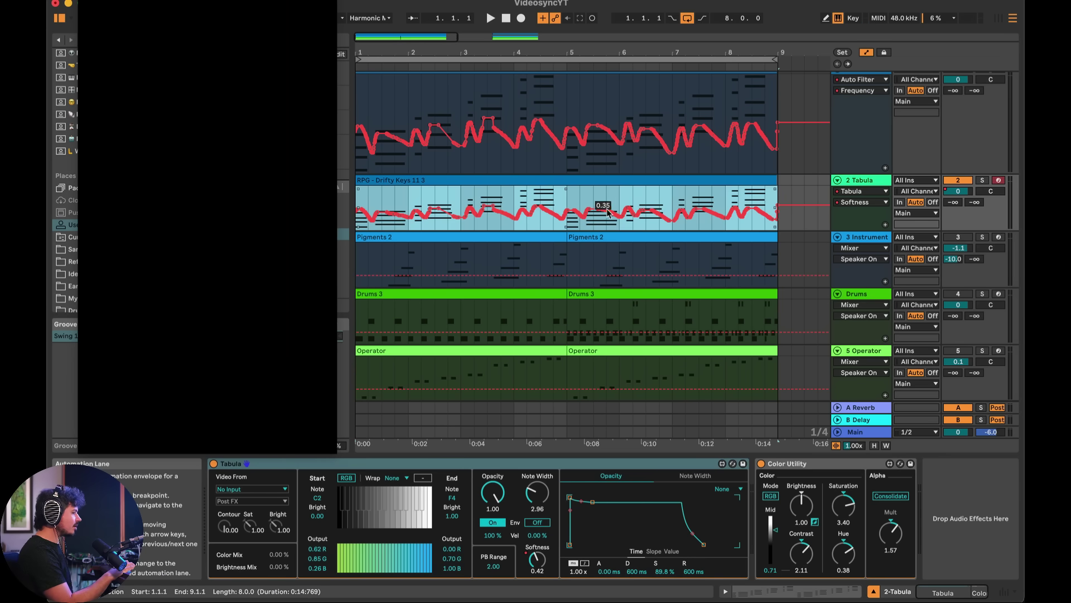
left_click_drag(566, 189, 566, 179)
key("space")
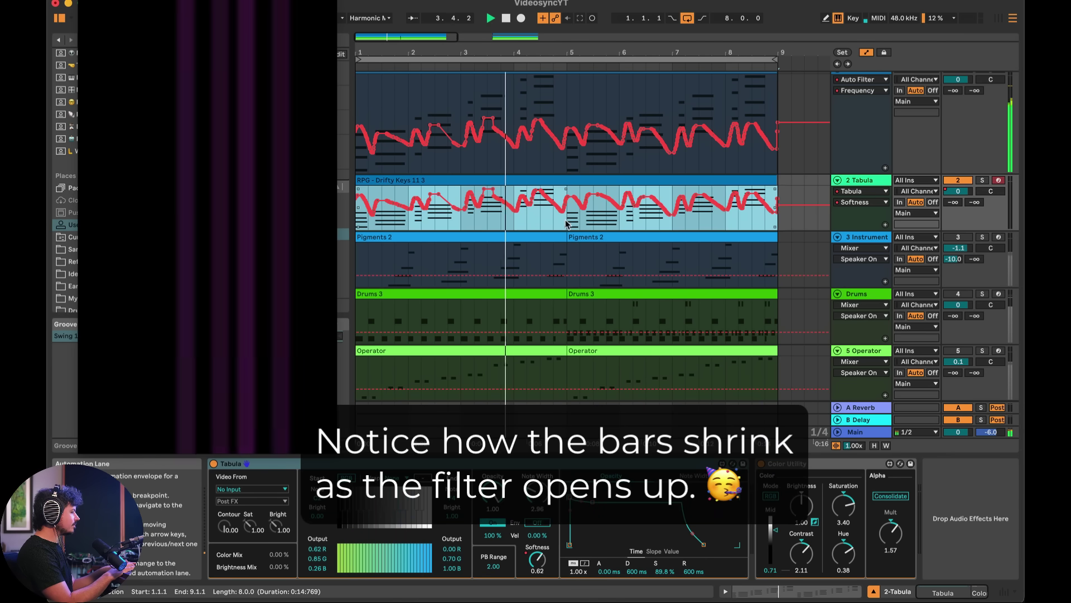
left_click_drag(566, 223, 565, 225)
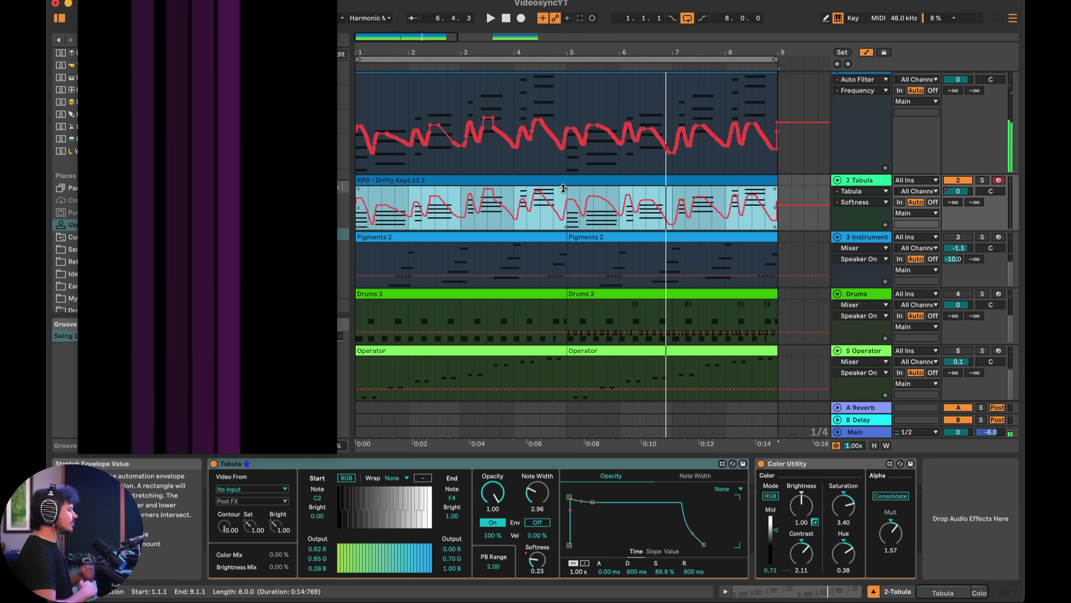
Step: Undo the envelope compression, reactivate track 3, and play from the start
key("super+z")
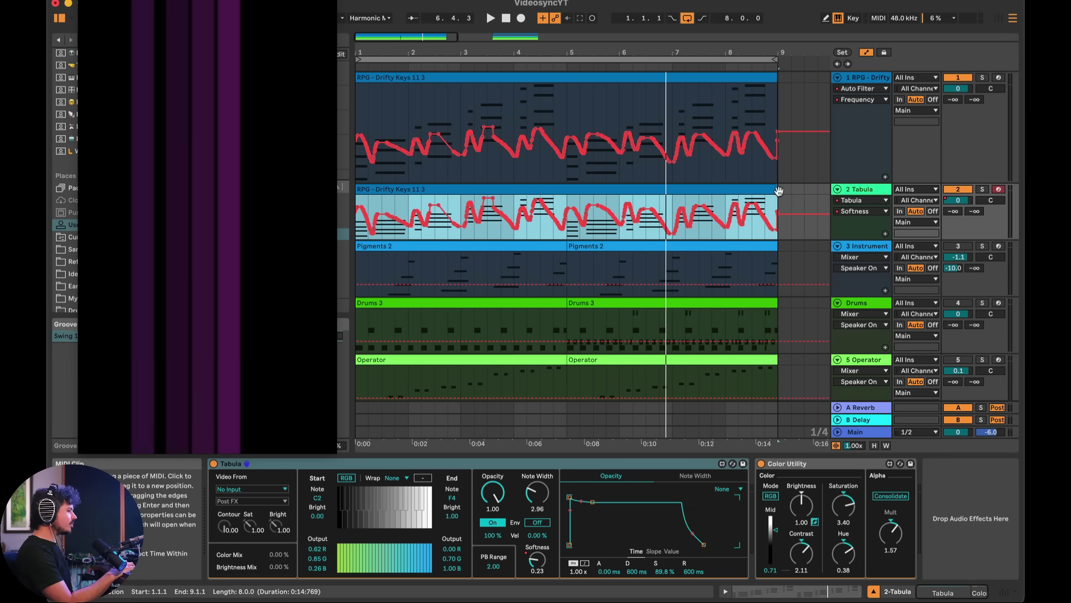
left_click(957, 248)
key("space")
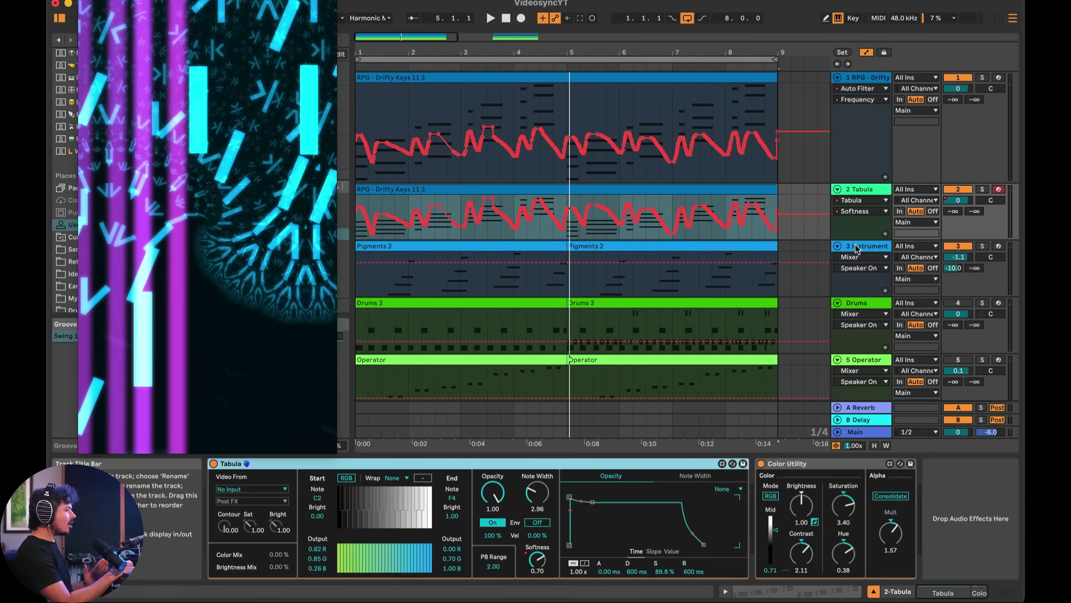
Step: Open track 3's instrument rack and its second chain holding the Squares visuals
left_click(857, 249)
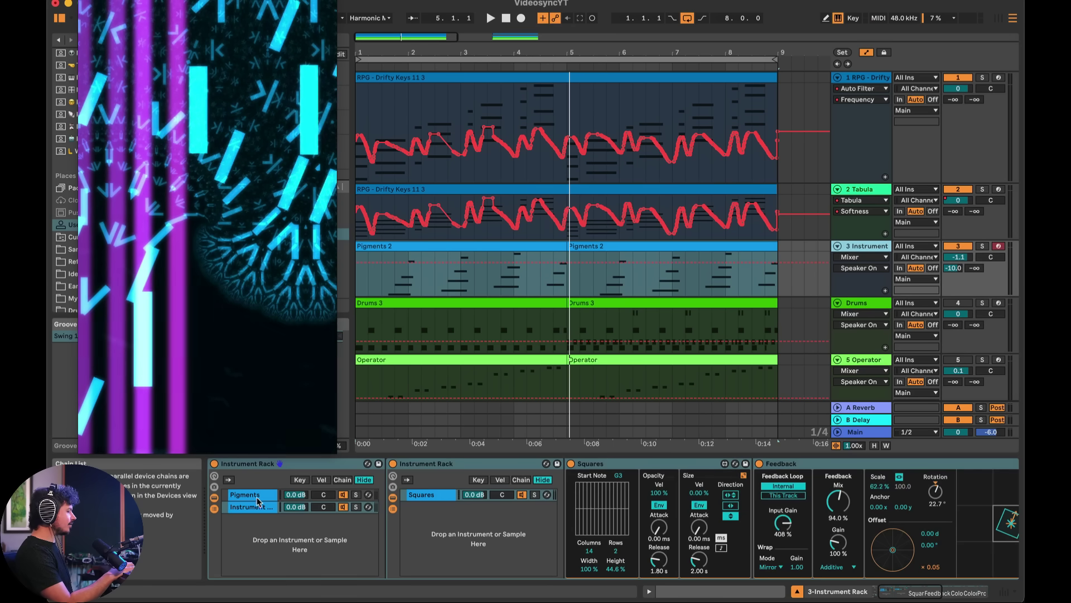
left_click(249, 498)
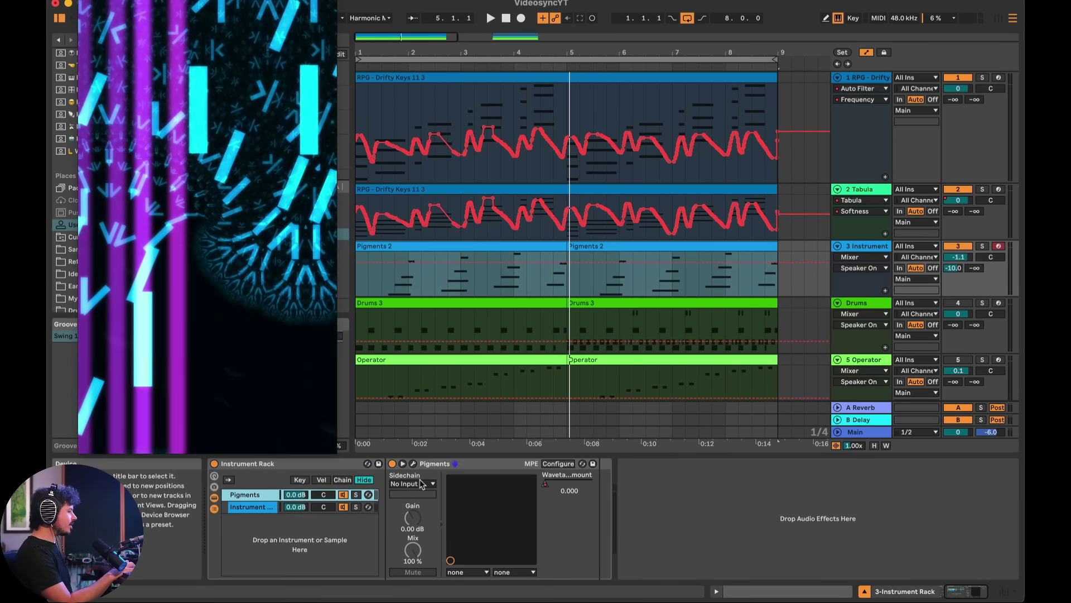
left_click(239, 507)
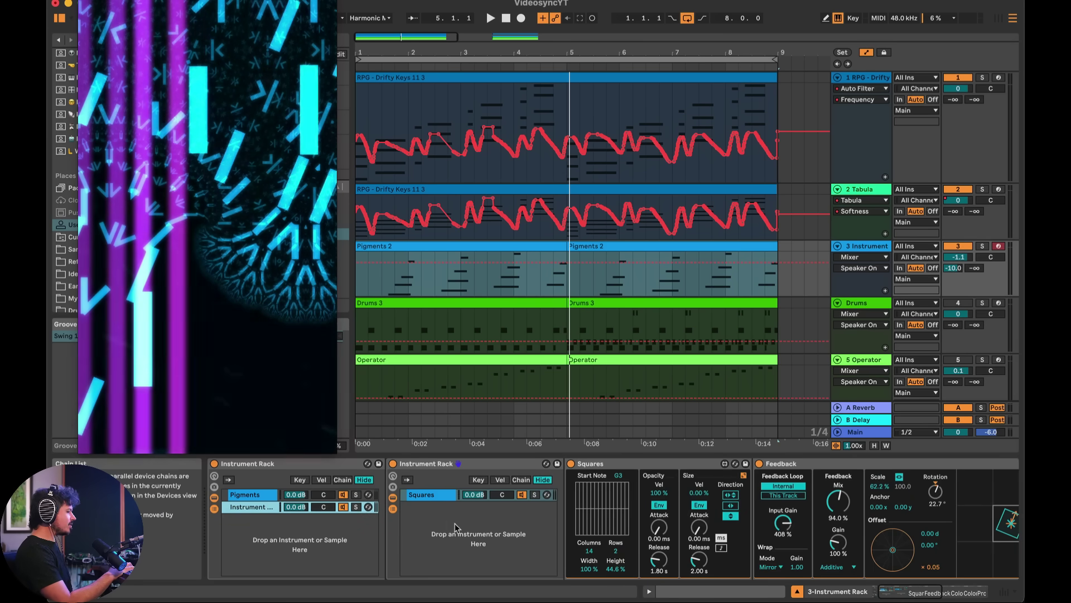
Step: Switch off the Feedback, Colorize and Color Utility effects in track 3's chain
scroll(447, 522, "right", 5)
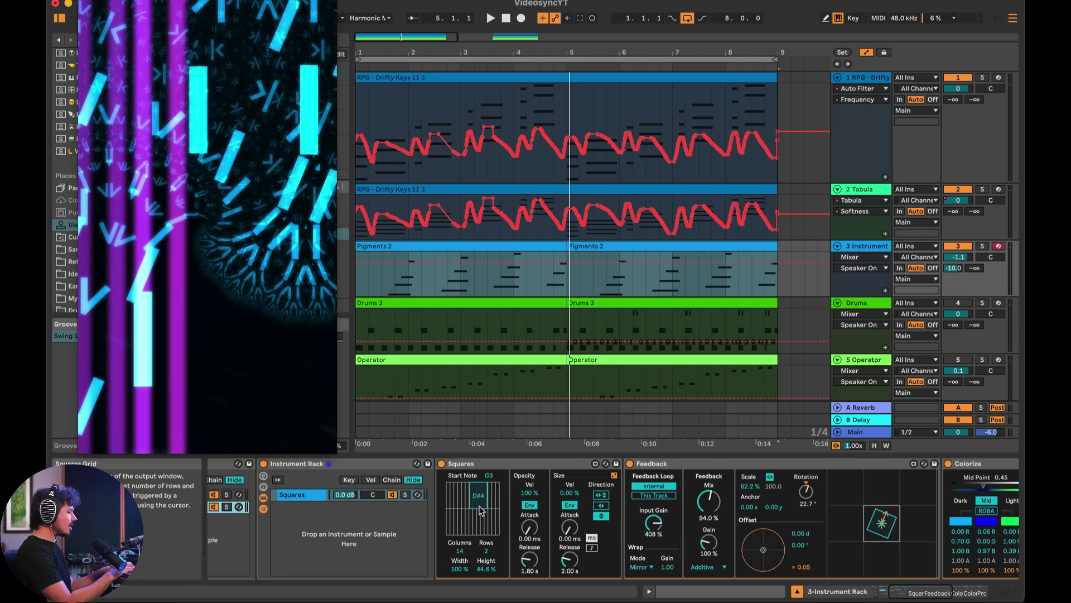
left_click(630, 463)
scroll(614, 502, "right", 15)
left_click(544, 464)
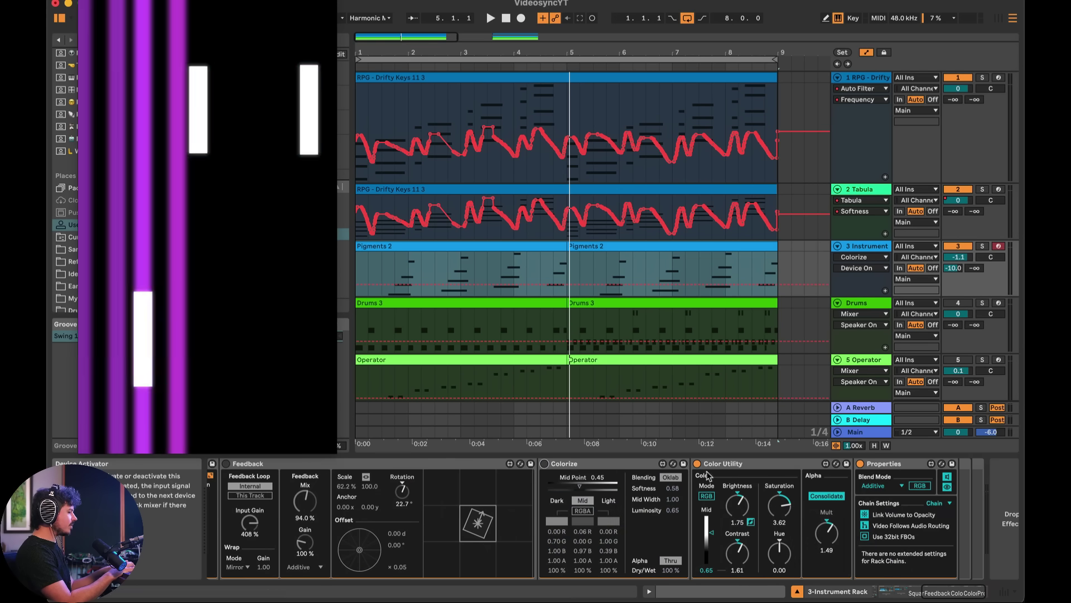
left_click(697, 464)
left_click(861, 463)
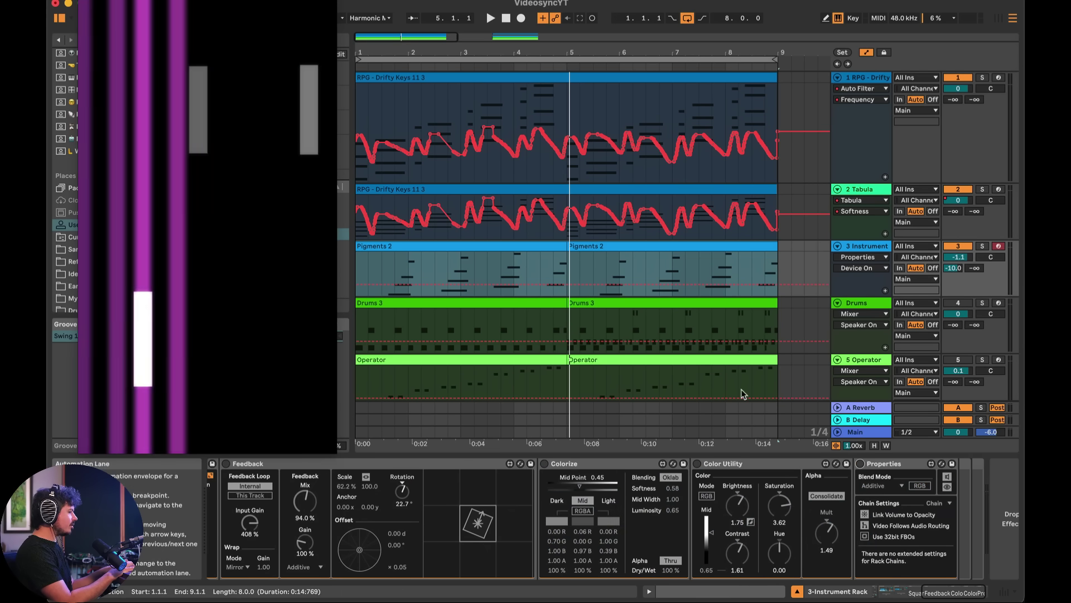
Step: Play the plain grey squares and deactivate track 2
key("space")
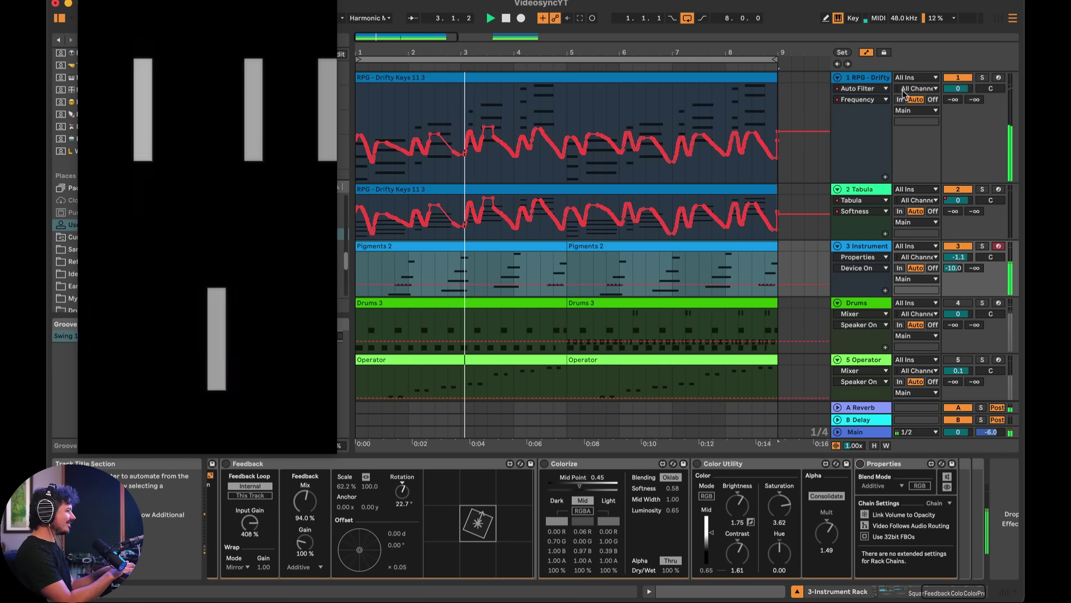
left_click(956, 190)
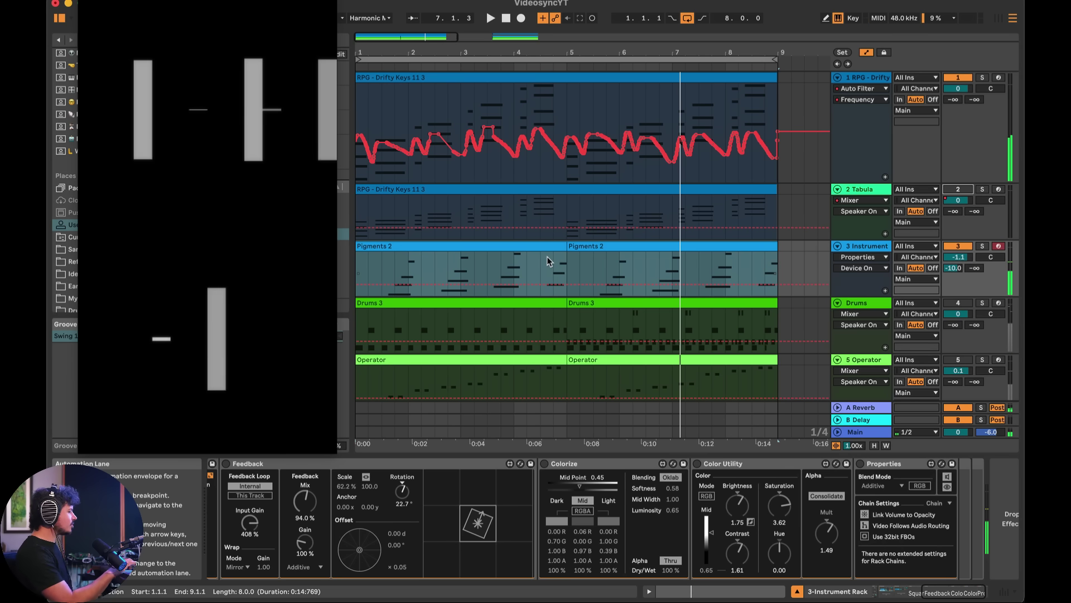
scroll(447, 278, "down", 1)
scroll(380, 497, "left", 10)
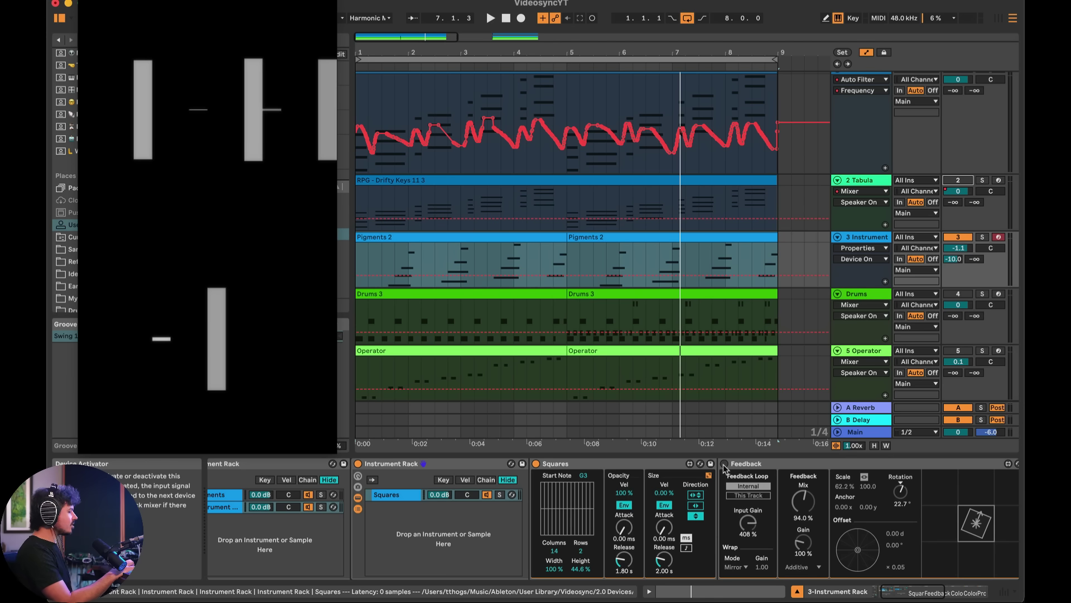
Step: Re-enable track 3's Feedback, Colorize and Color Utility effects while the arrangement plays
left_click(724, 464)
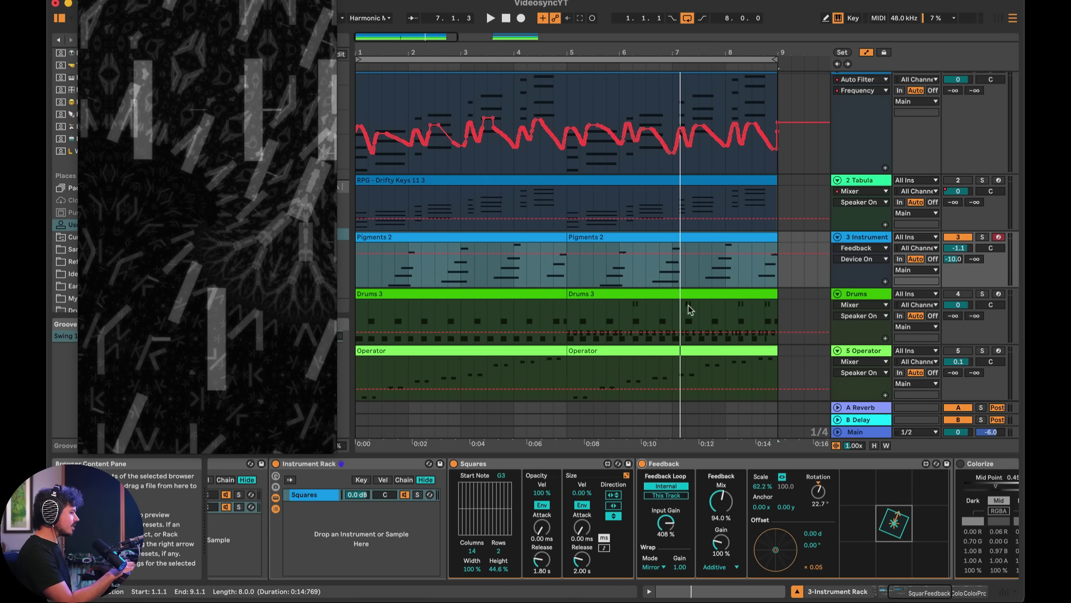
key("space")
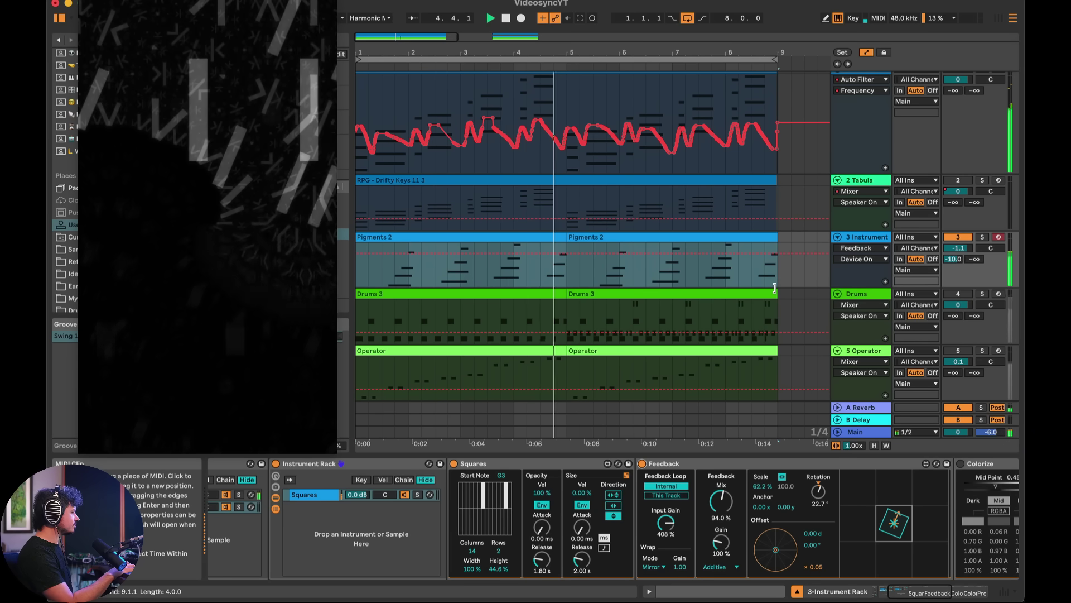
scroll(775, 502, "right", 5)
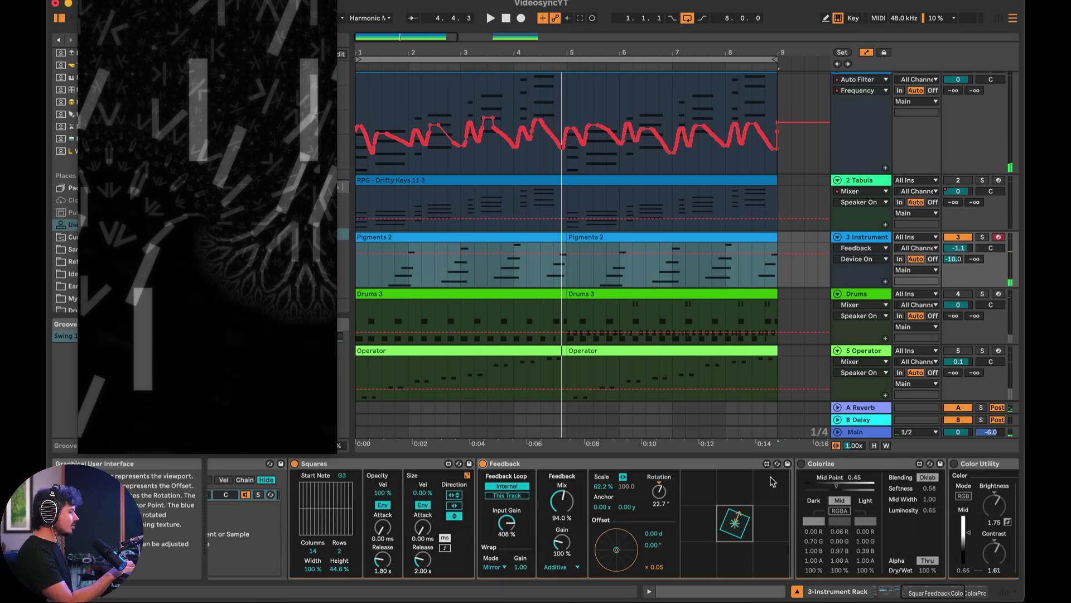
scroll(781, 462, "right", 5)
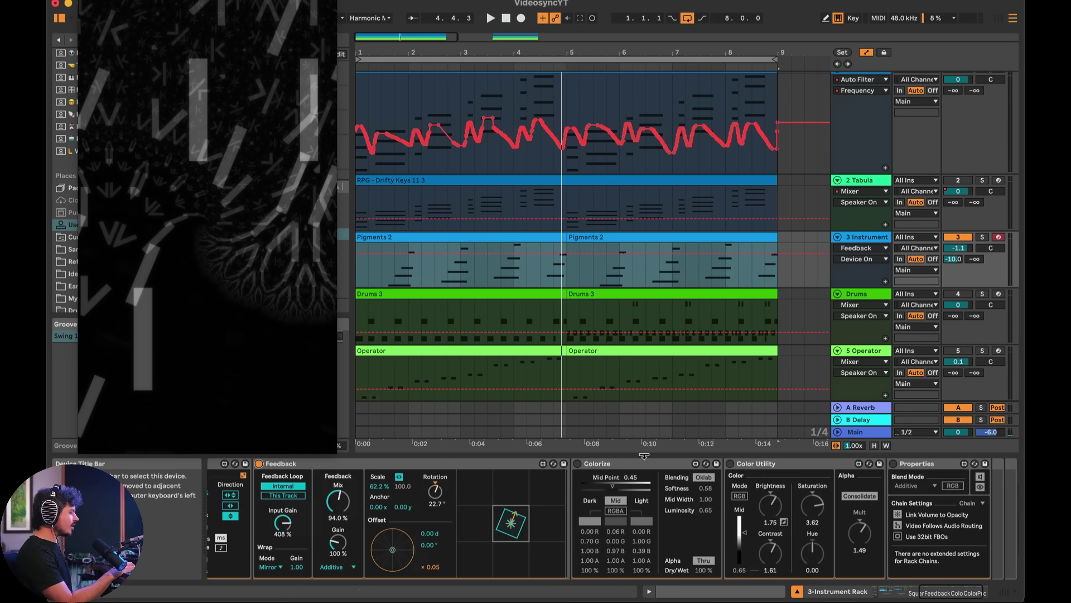
left_click(577, 464)
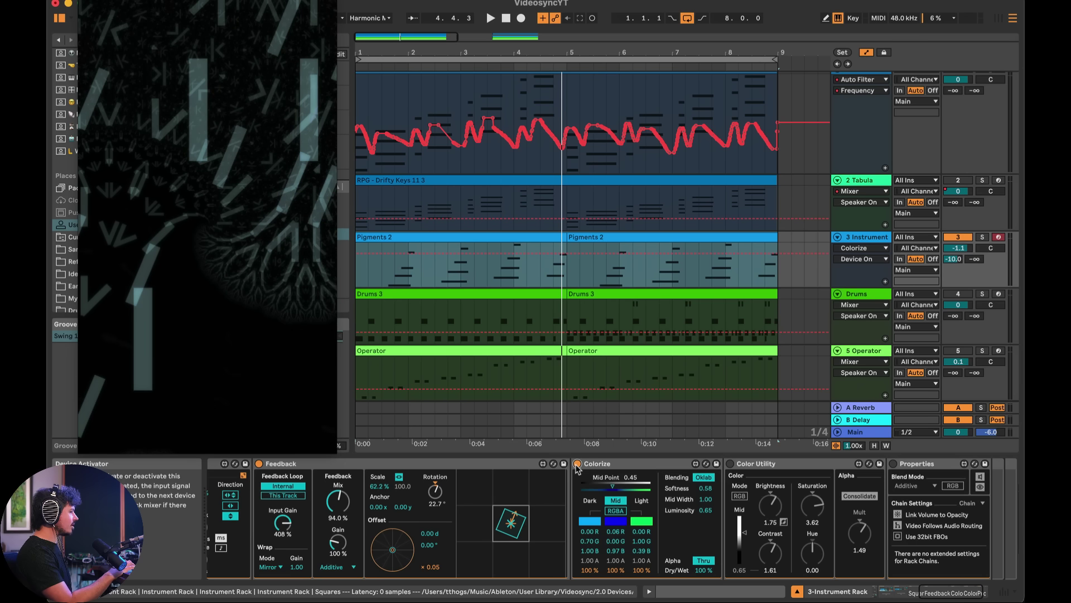
left_click(731, 465)
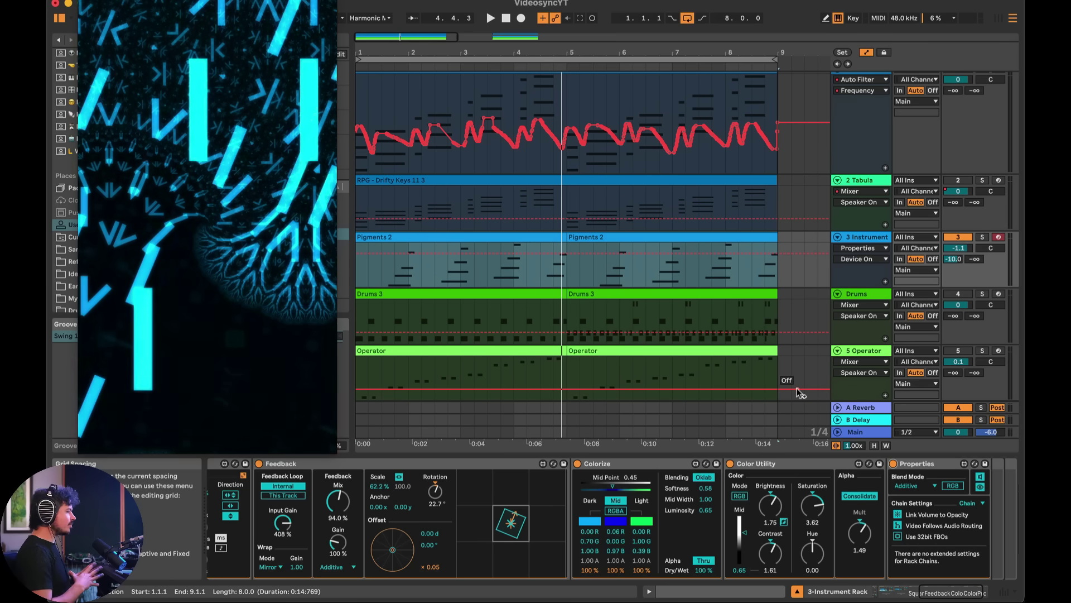
scroll(863, 222, "up", 1)
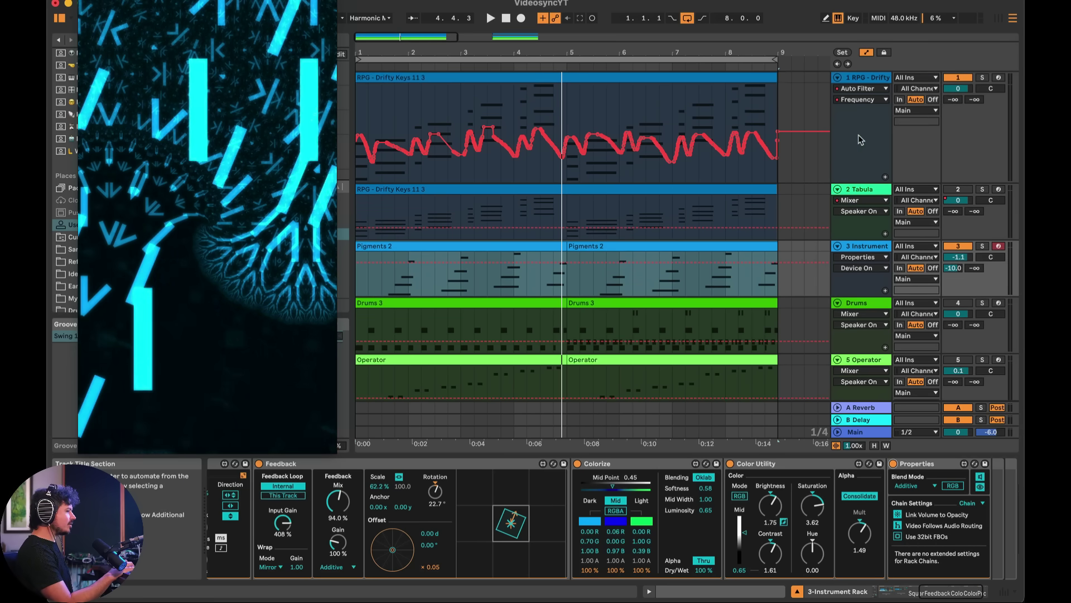
scroll(860, 138, "down", 5)
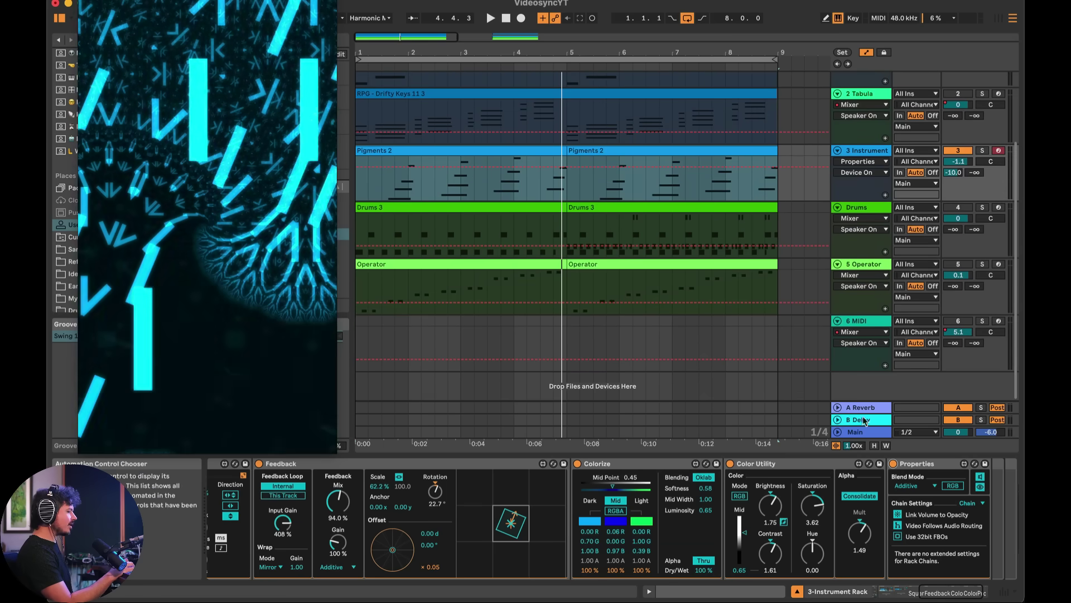
Step: Show the Main track's video effects and toggle Blur off and on to compare
left_click(854, 435)
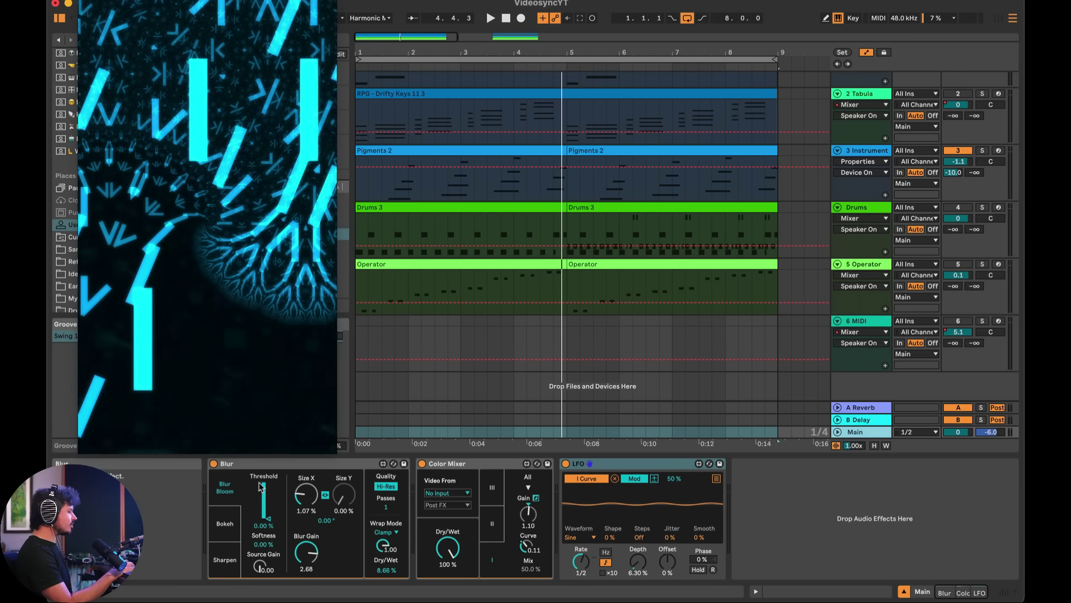
left_click(213, 465)
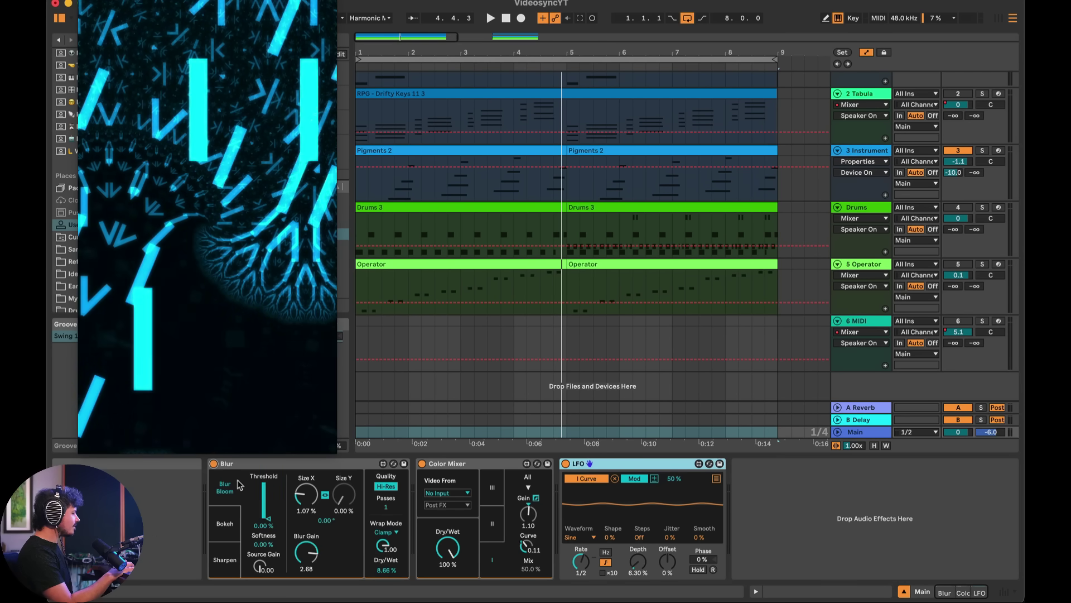
left_click(214, 464)
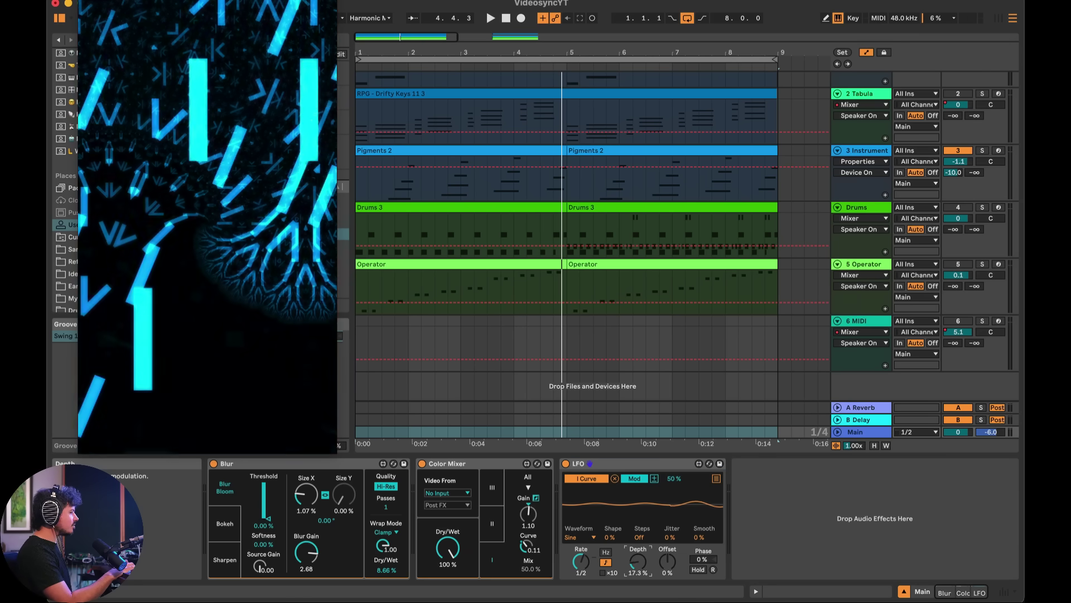
Step: Raise the Main track's LFO depth to about 13.4% and play the set
left_click_drag(636, 569, 635, 565)
key("space")
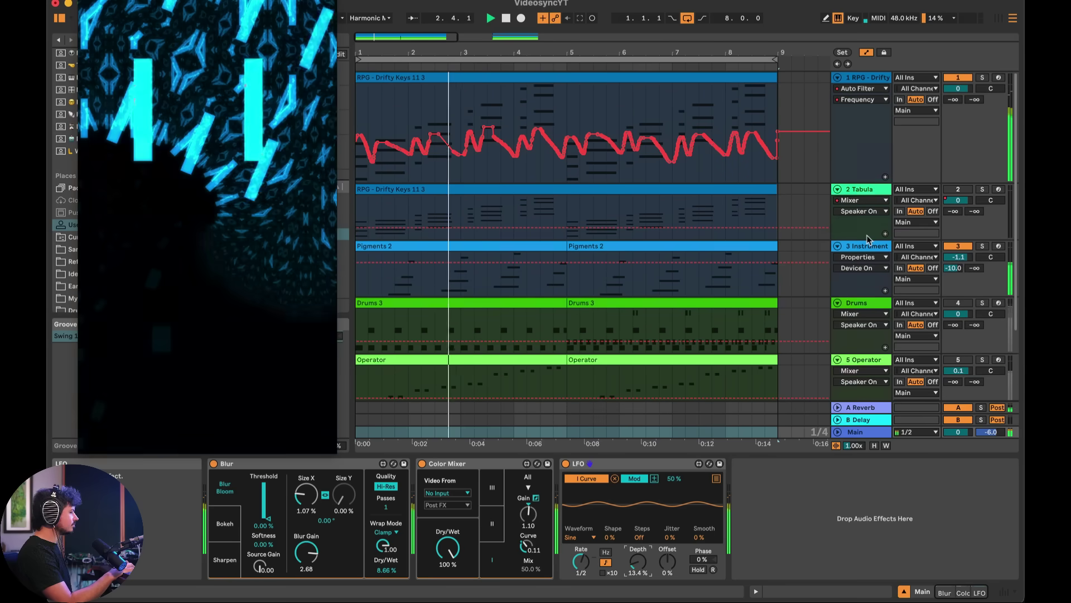
scroll(959, 120, "up", 3)
scroll(960, 120, "down", 2)
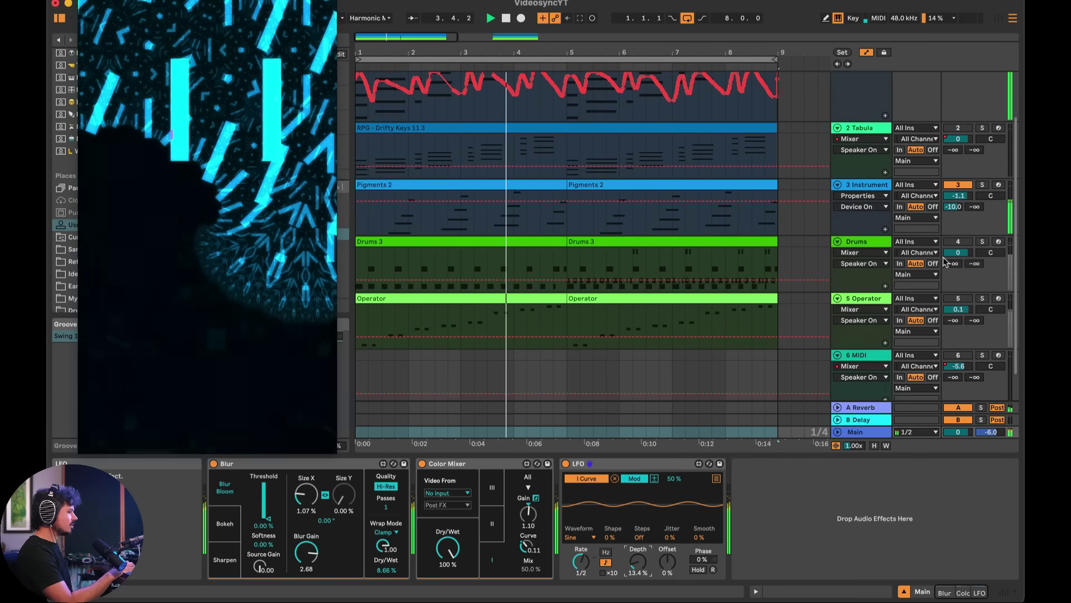
key("space")
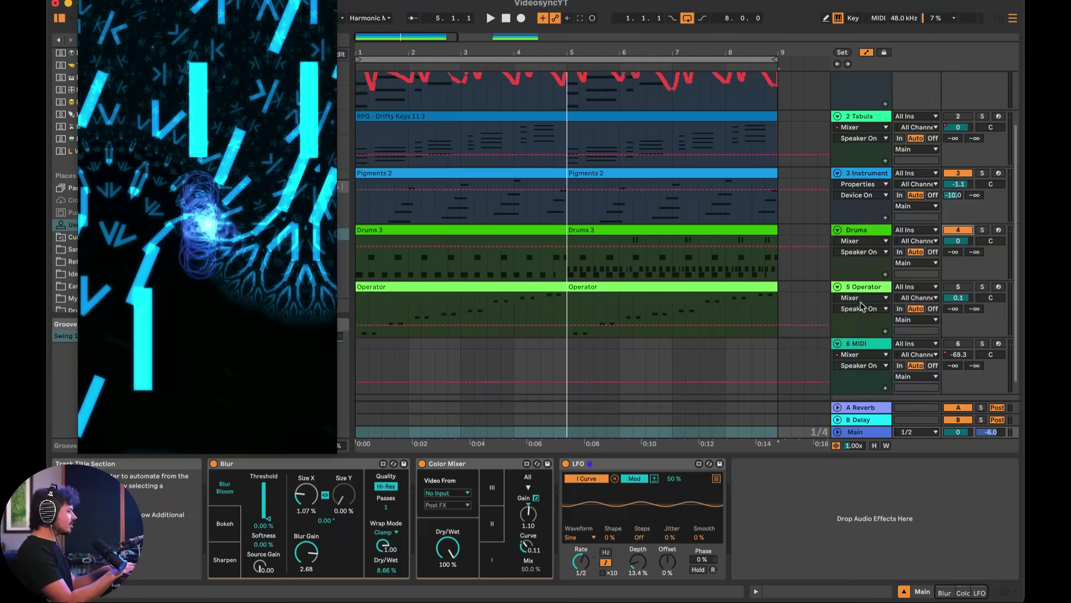
Step: Select the 6 MIDI track, show its volume automation and set its blend mode to Overlay
left_click(855, 321)
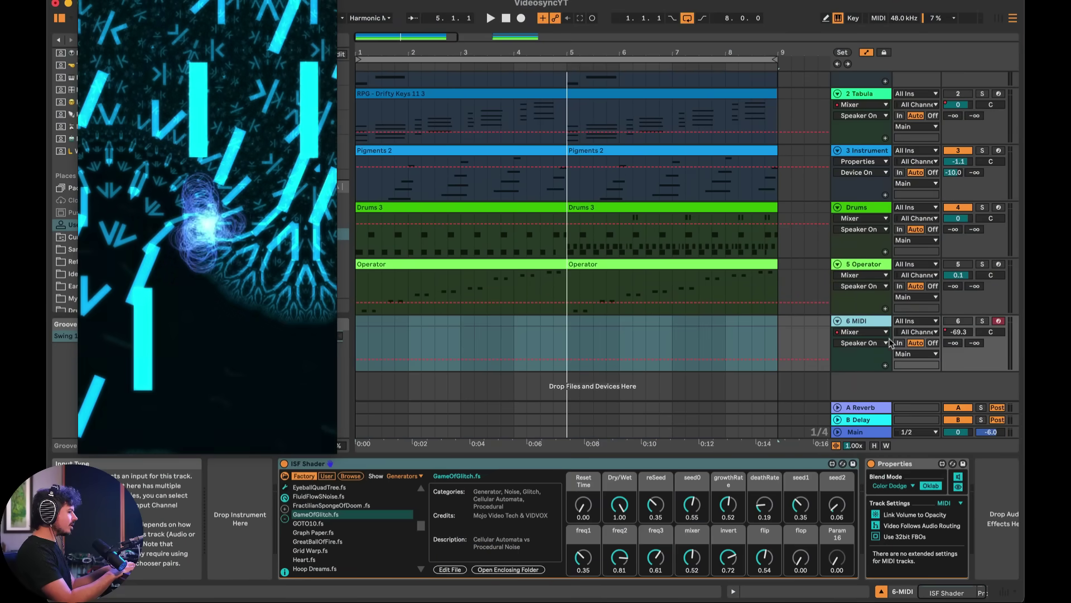
left_click(964, 332)
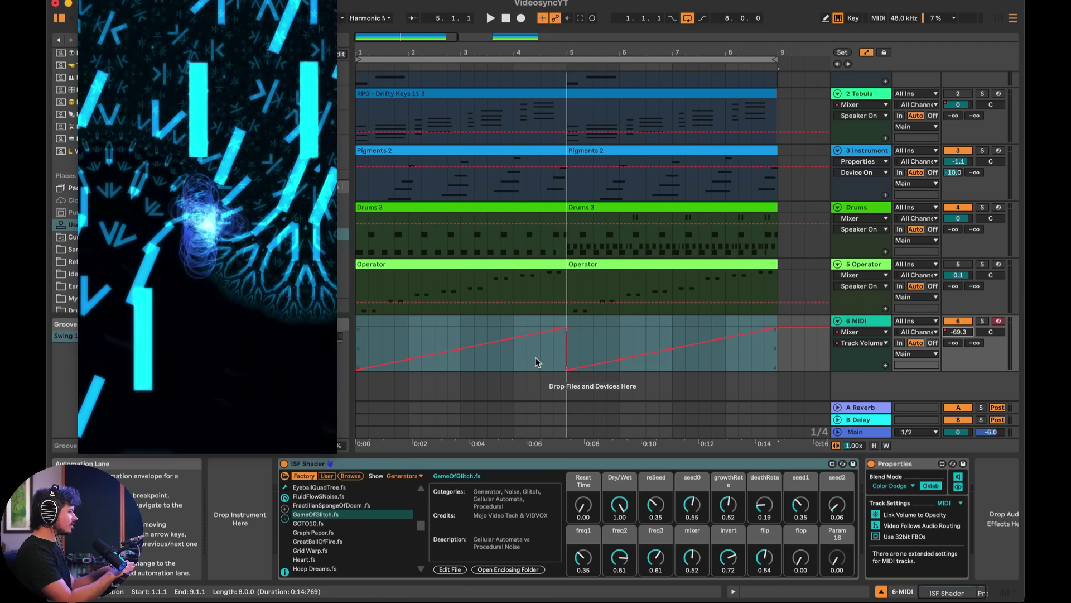
left_click(539, 357)
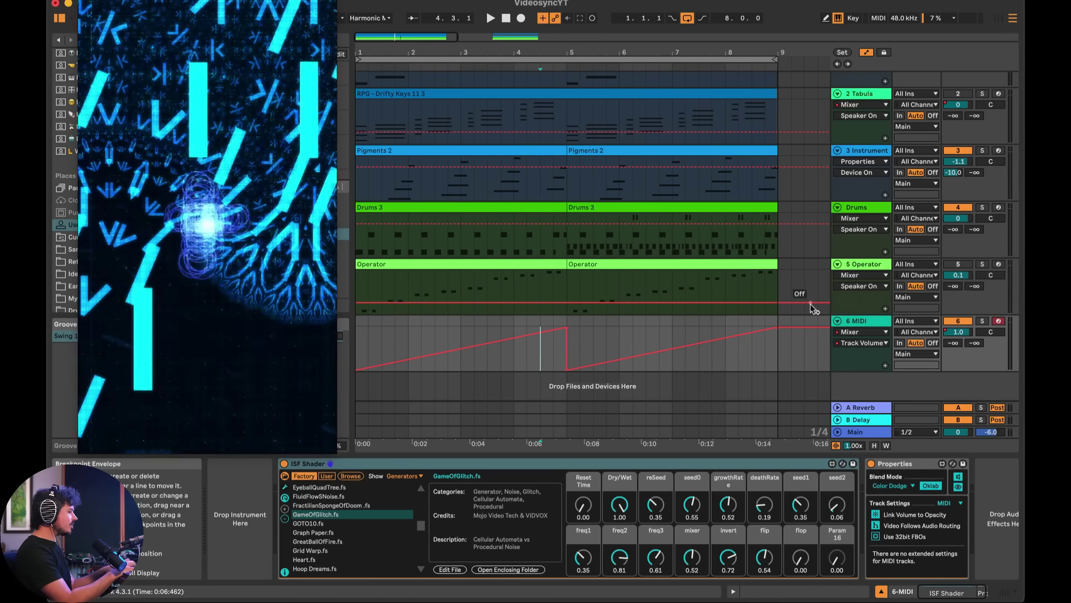
left_click(887, 485)
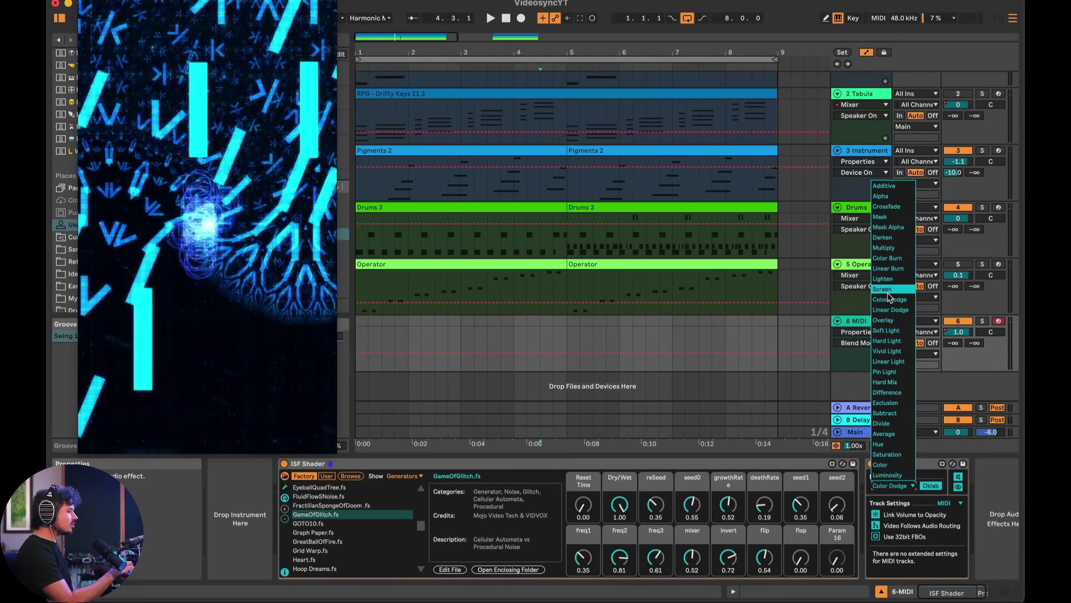
left_click(887, 320)
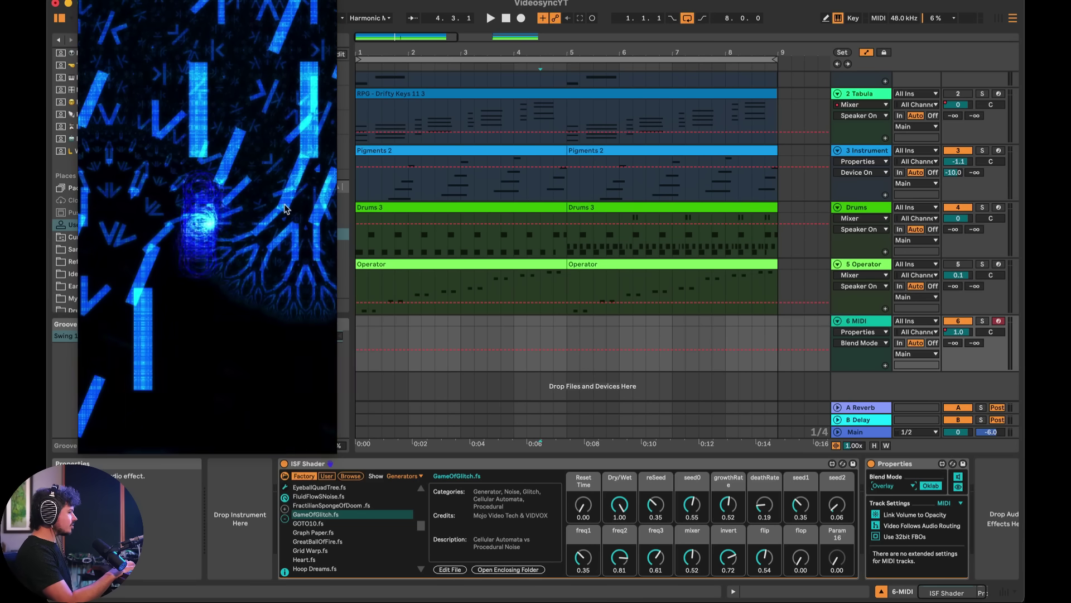
Step: Lower the Main track's LFO depth, replay from the start, and move the video preview right
left_click(862, 331)
left_click(857, 327)
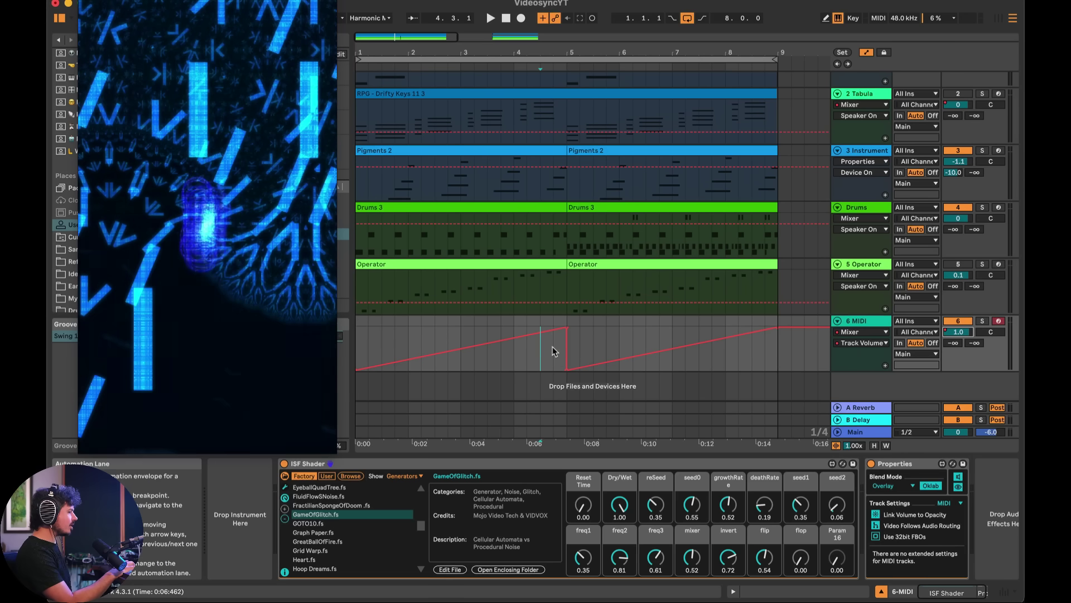
left_click(360, 337)
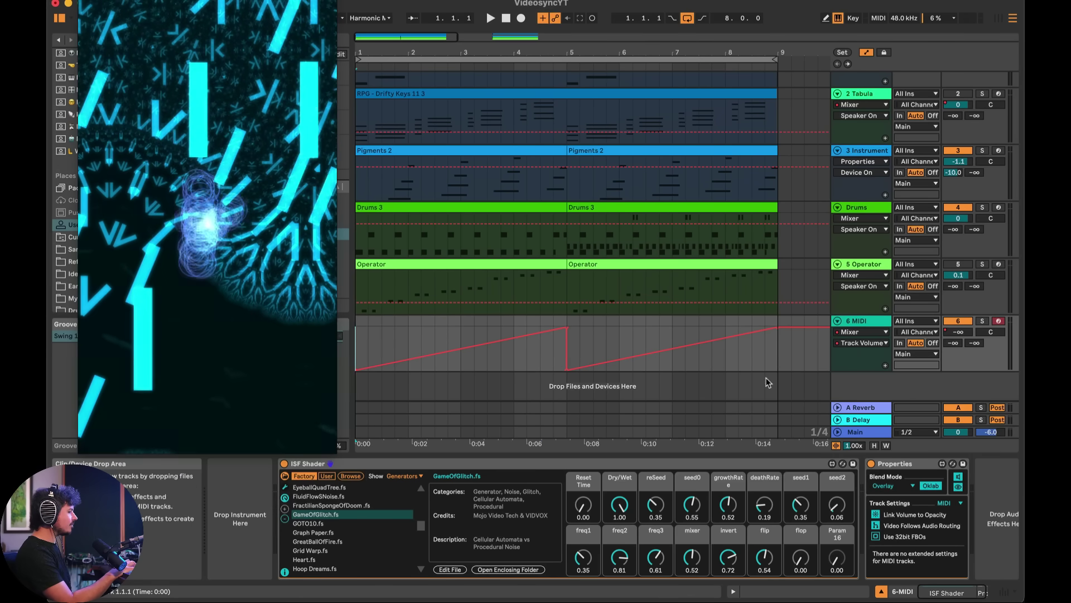
left_click(781, 432)
left_click_drag(639, 562, 639, 575)
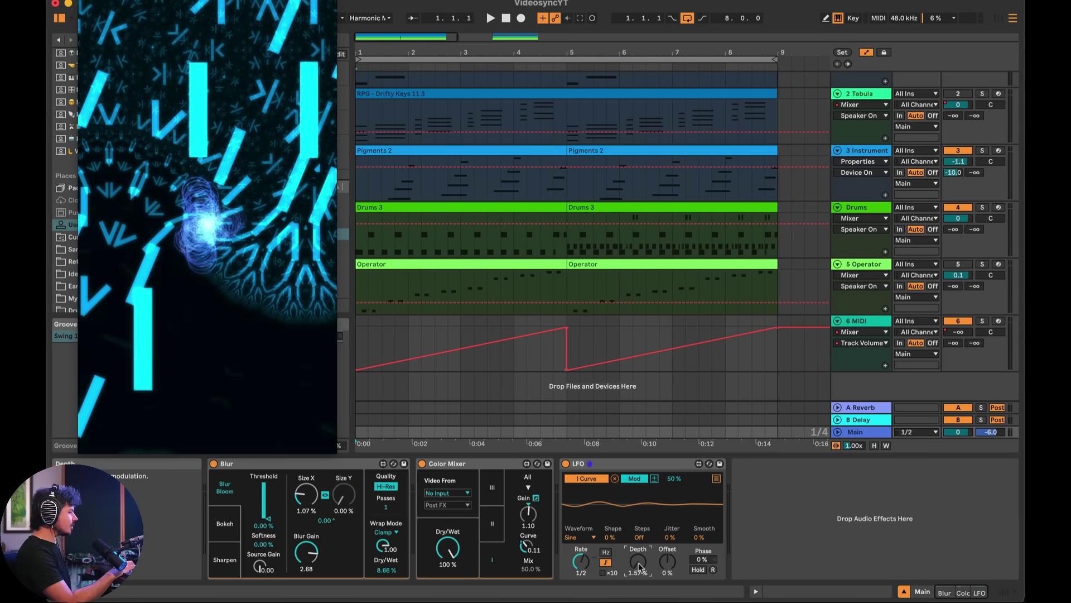
left_click(364, 343)
key("space")
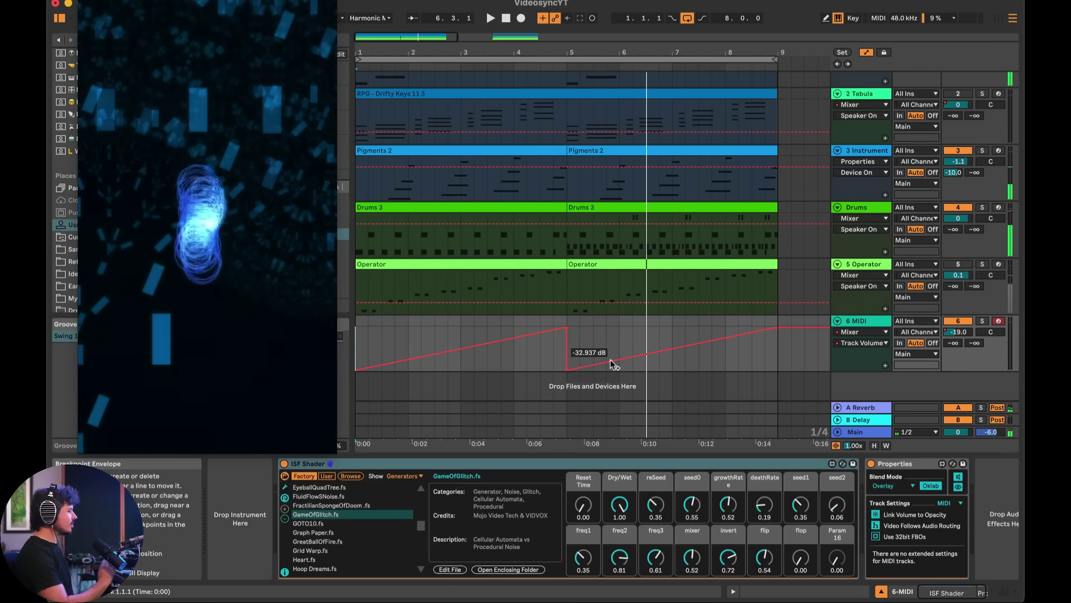
left_click_drag(229, 134, 869, 155)
Step: Expand User Library Videosync > 2.0 Devices > Effects to list Blur, Feedback, ISF Shader and Keyer
scroll(162, 223, "up", 5)
left_click(161, 223)
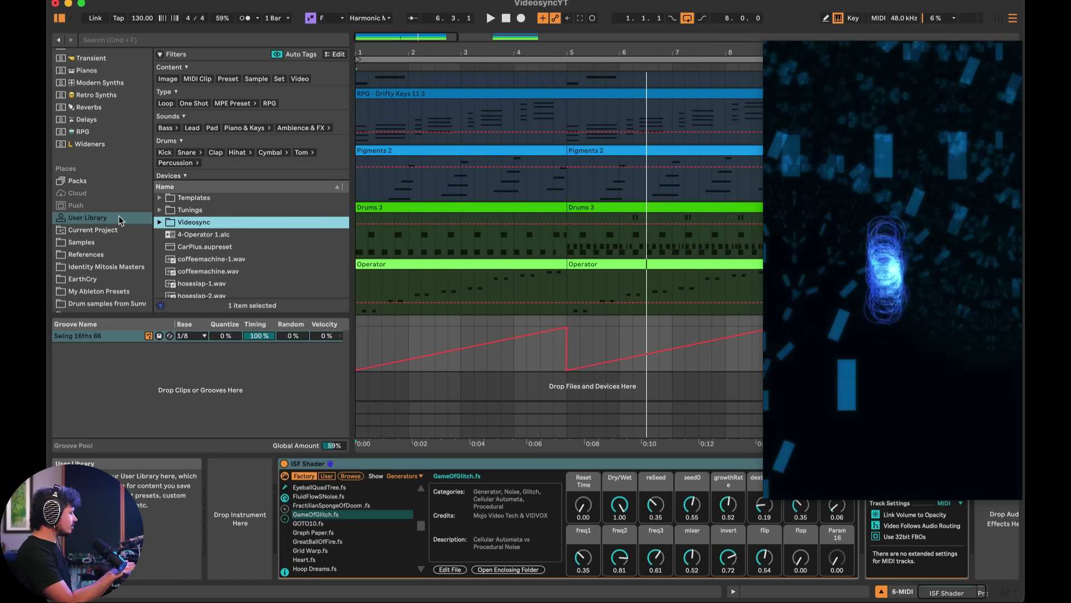
left_click(161, 223)
scroll(177, 243, "down", 1)
left_click(176, 243)
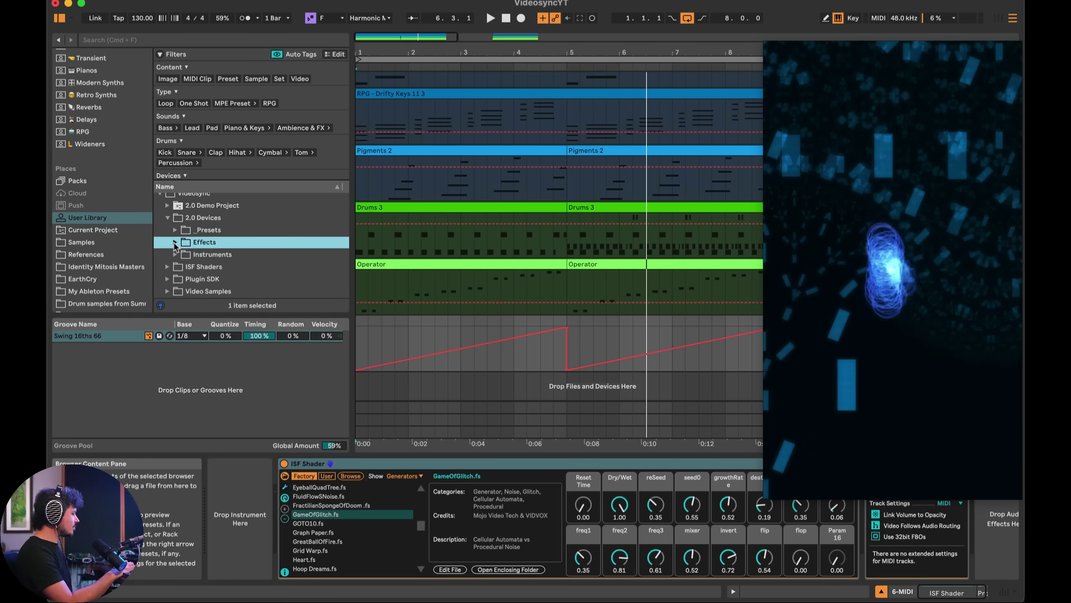
left_click(175, 255)
scroll(218, 281, "down", 1)
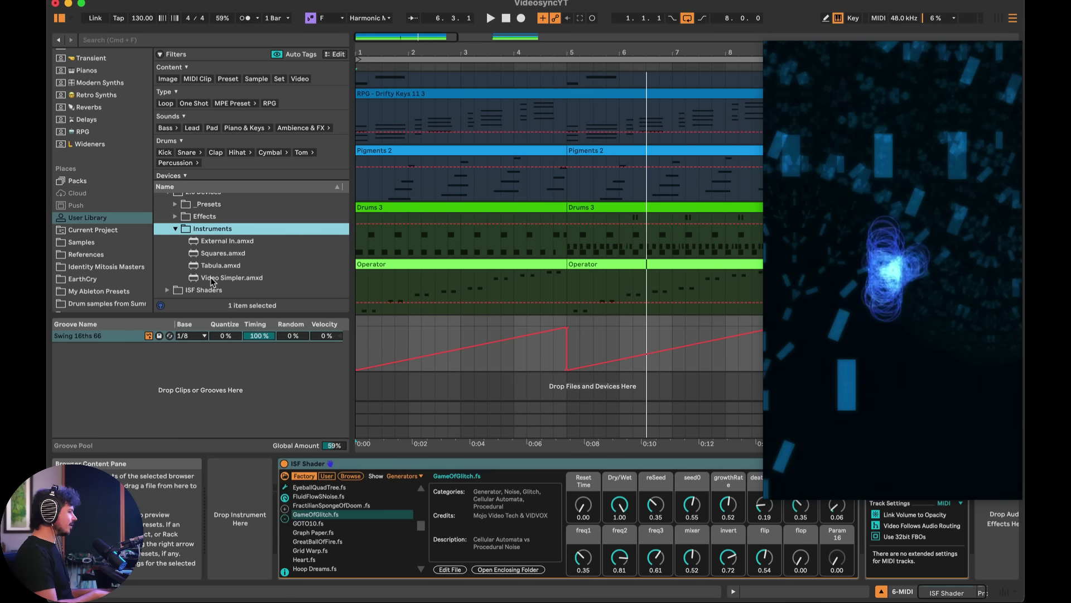
left_click(175, 216)
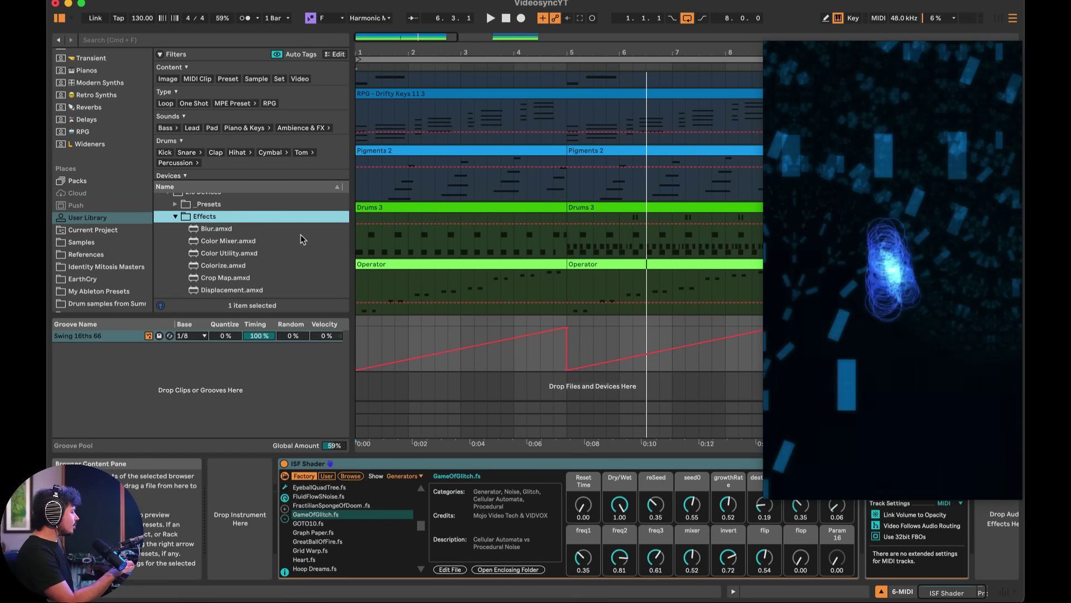
scroll(301, 239, "down", 1)
scroll(301, 239, "down", 2)
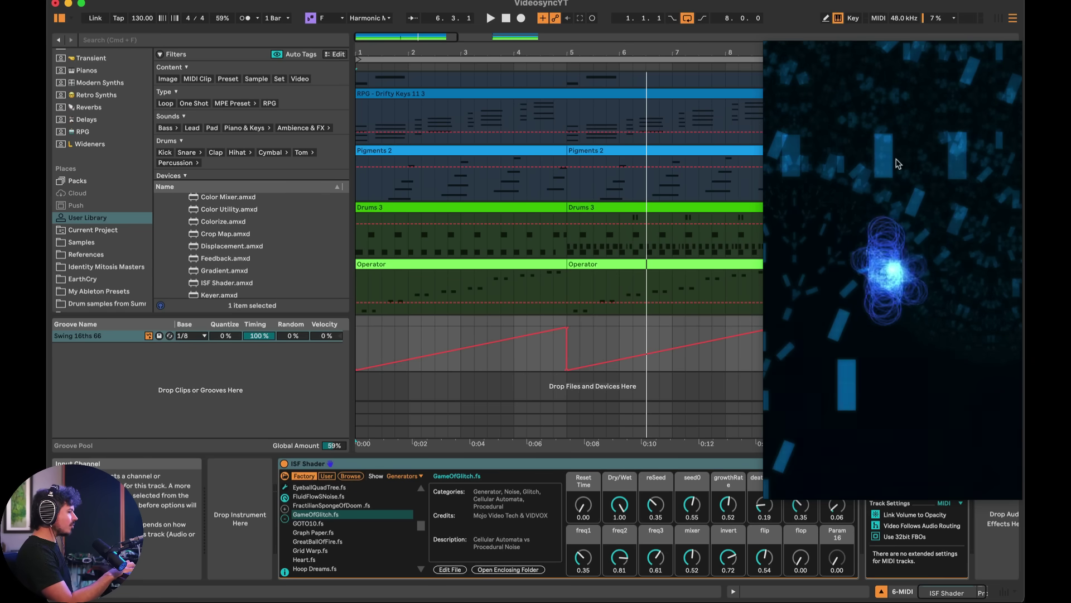
Step: Move the video preview back left and browse the Drums track's shader chain
left_click_drag(898, 164, 221, 164)
left_click(943, 210)
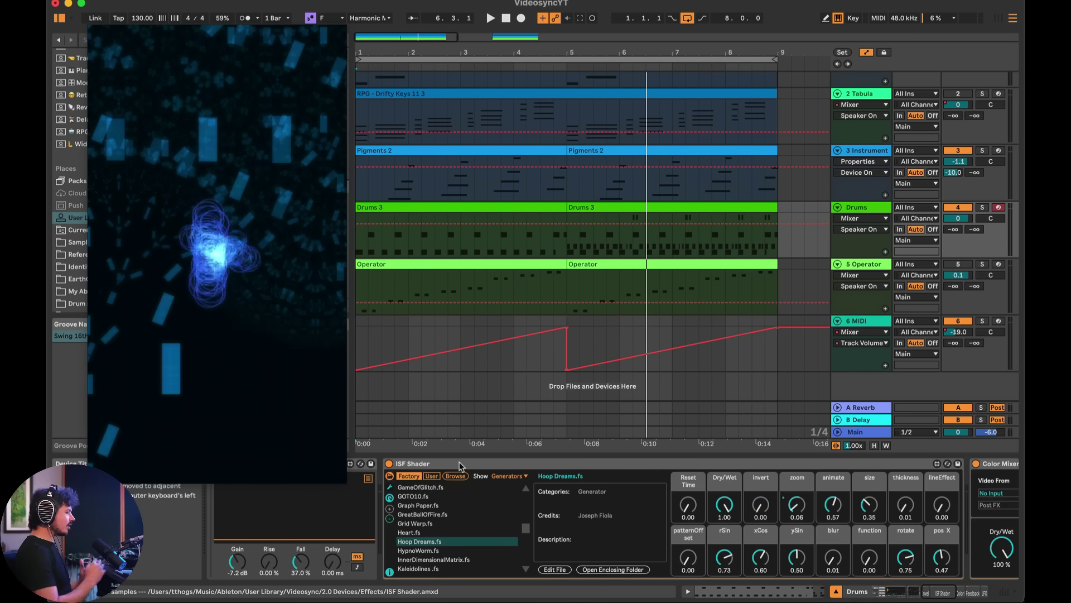
left_click(513, 475)
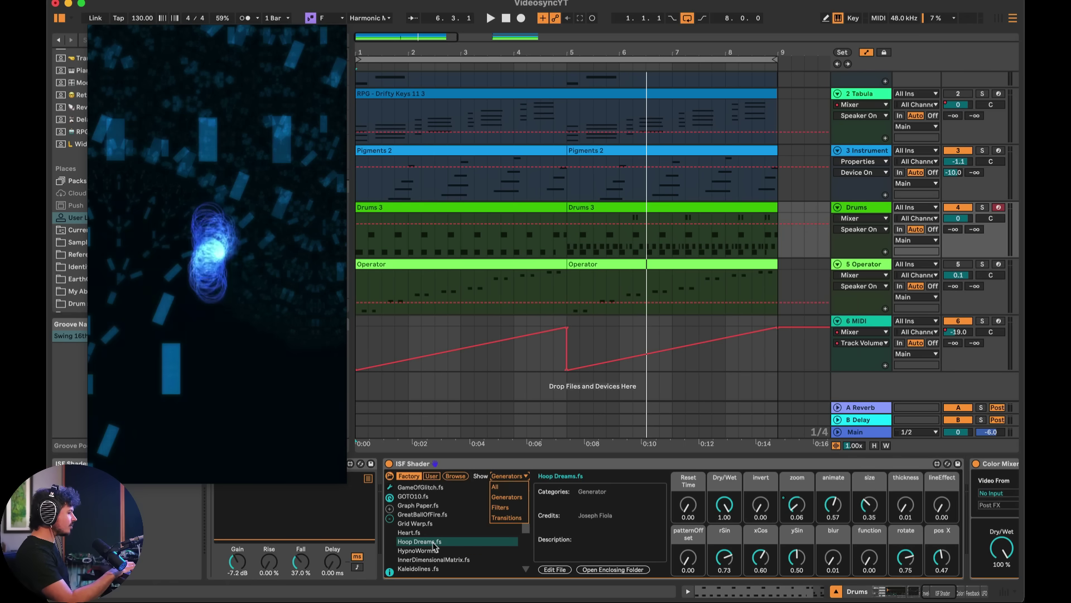
scroll(797, 530, "right", 5)
scroll(758, 525, "right", 2)
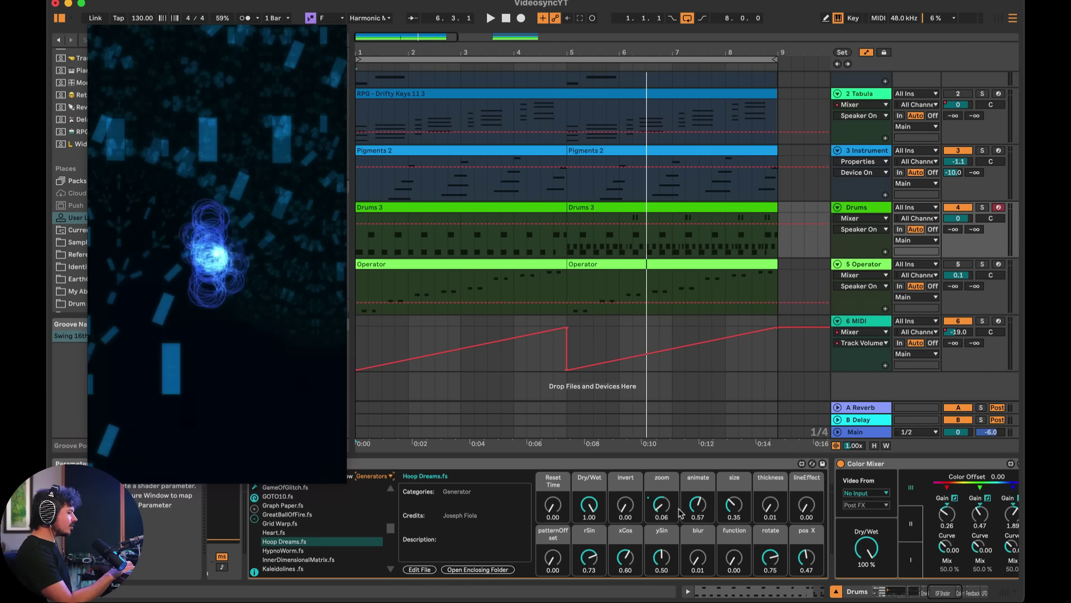
scroll(681, 512, "right", 10)
scroll(520, 505, "left", 2)
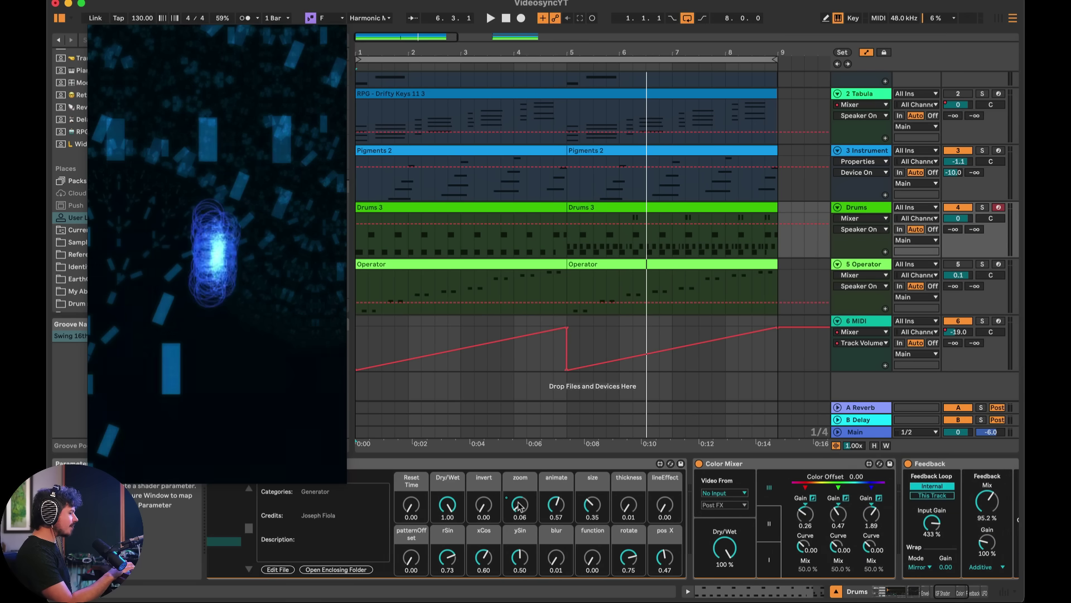
scroll(828, 238, "up", 5)
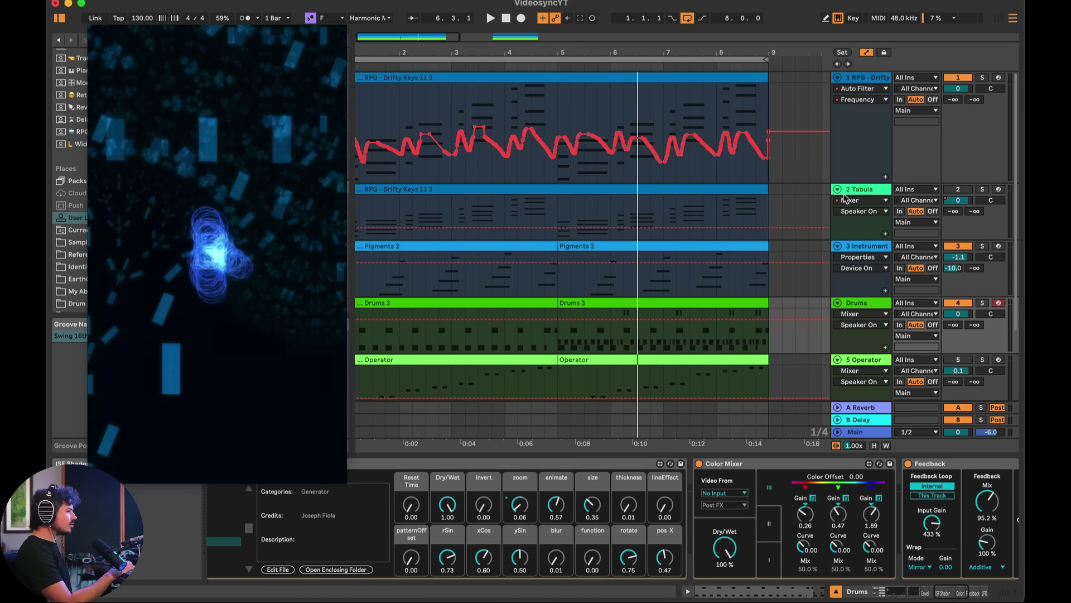
Step: Return track 1 to Mixer view, play the set, and view the Feedback and random LFO devices
left_click(958, 78)
left_click(958, 246)
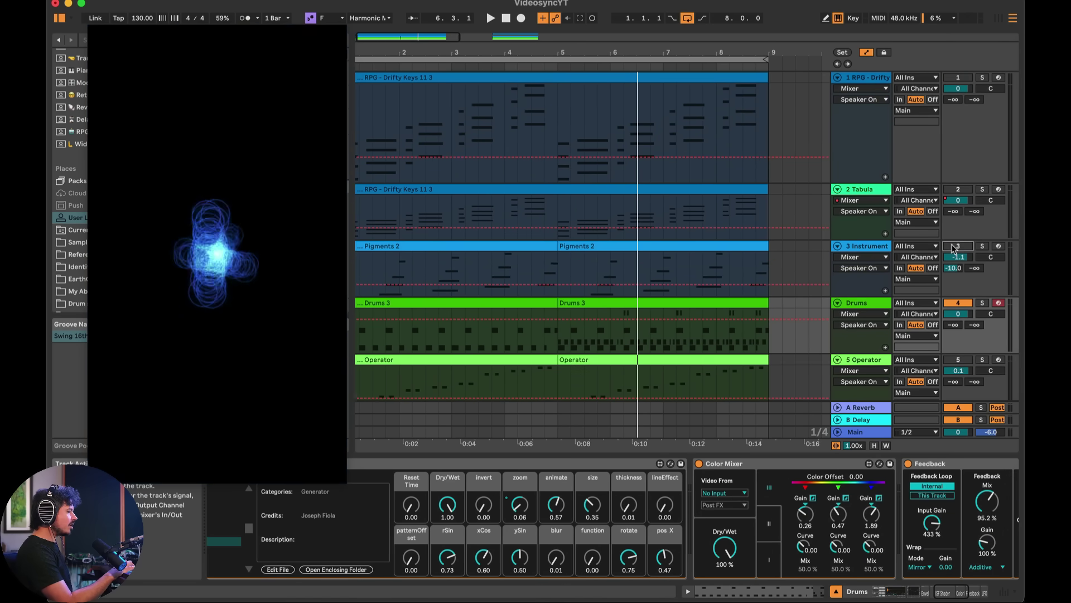
scroll(769, 238, "down", 4)
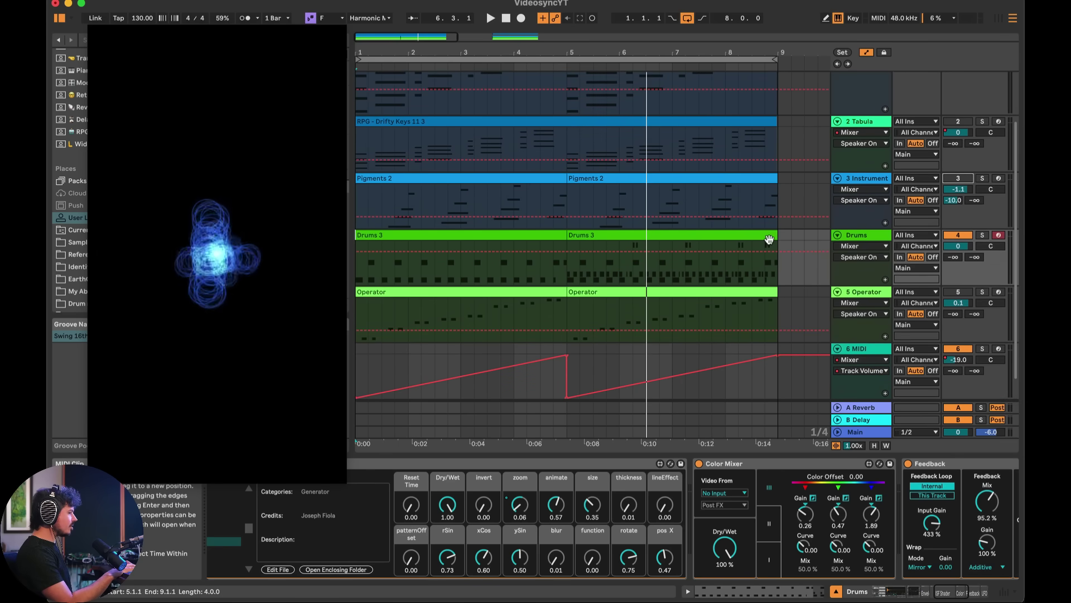
key("space")
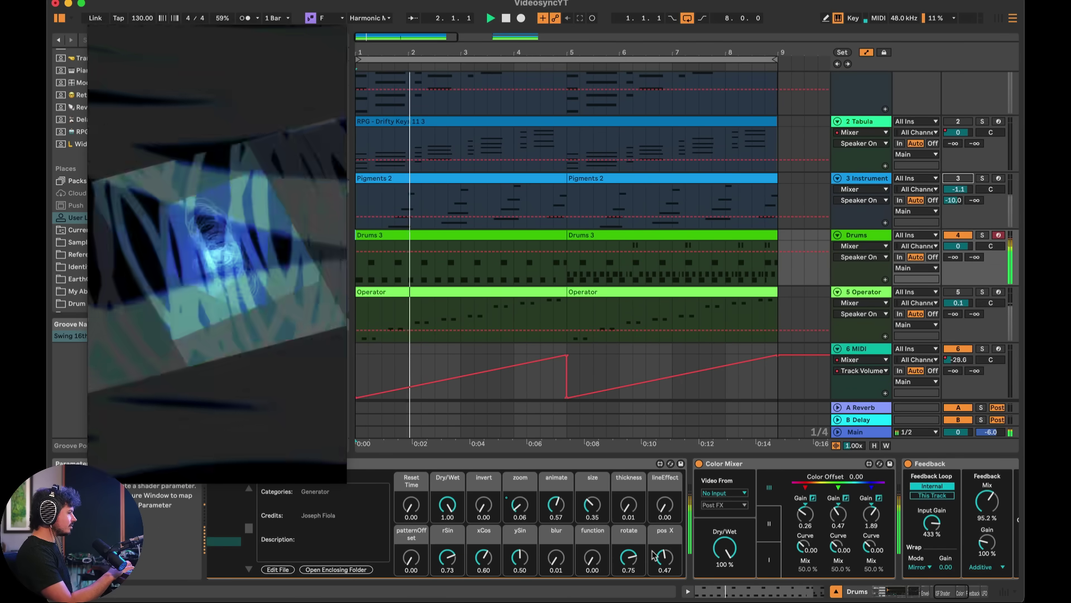
scroll(654, 555, "right", 2)
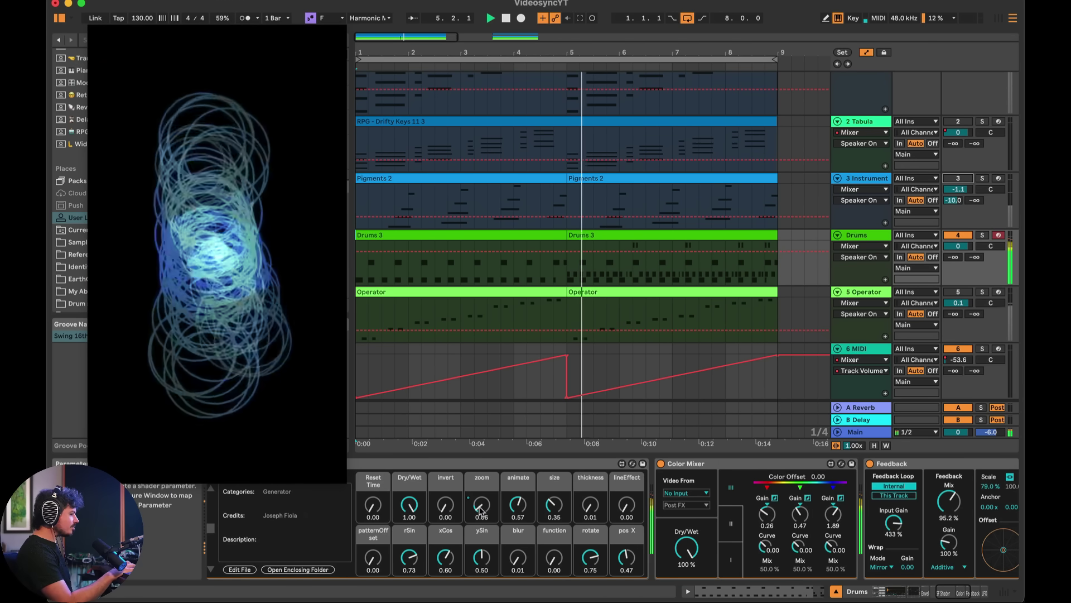
scroll(801, 511, "right", 10)
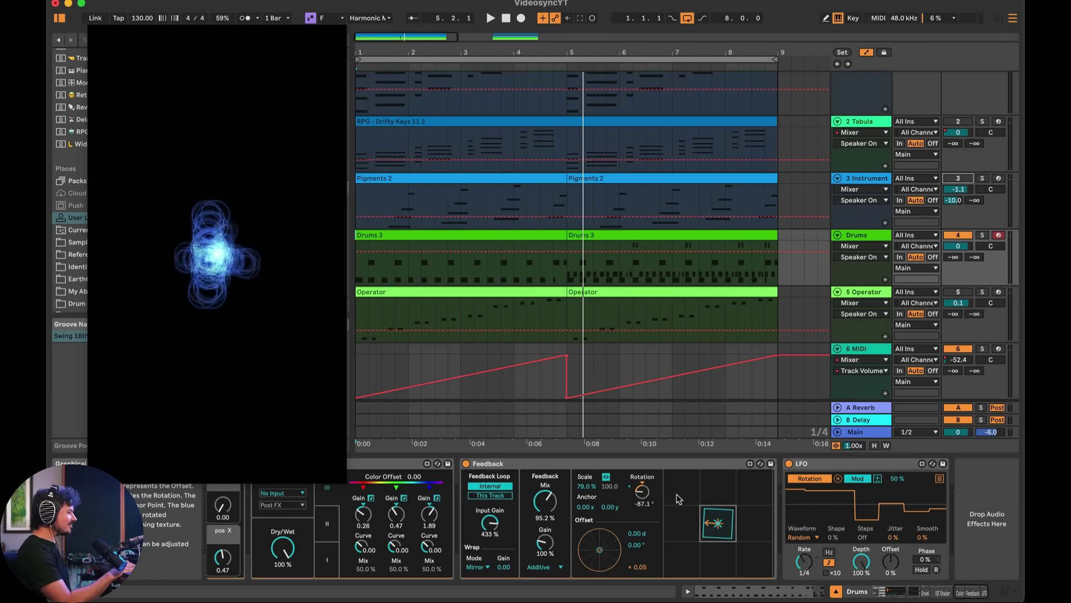
Step: Play the set and raise the Drums Envelope Follower gain from -inf to about -8.8 dB
key("space")
scroll(679, 498, "up", 5)
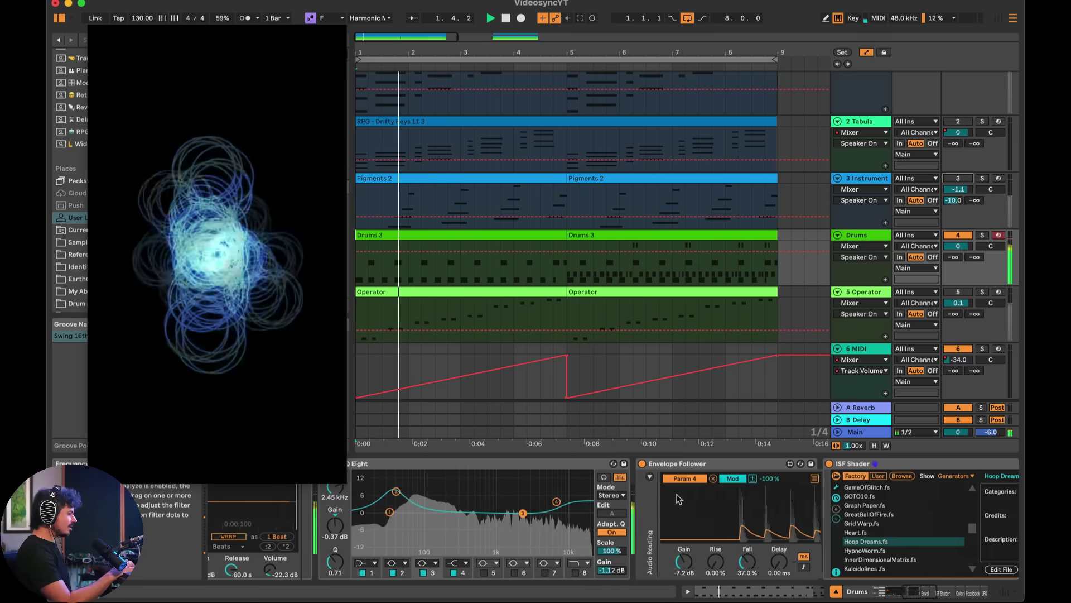
scroll(678, 498, "down", 2)
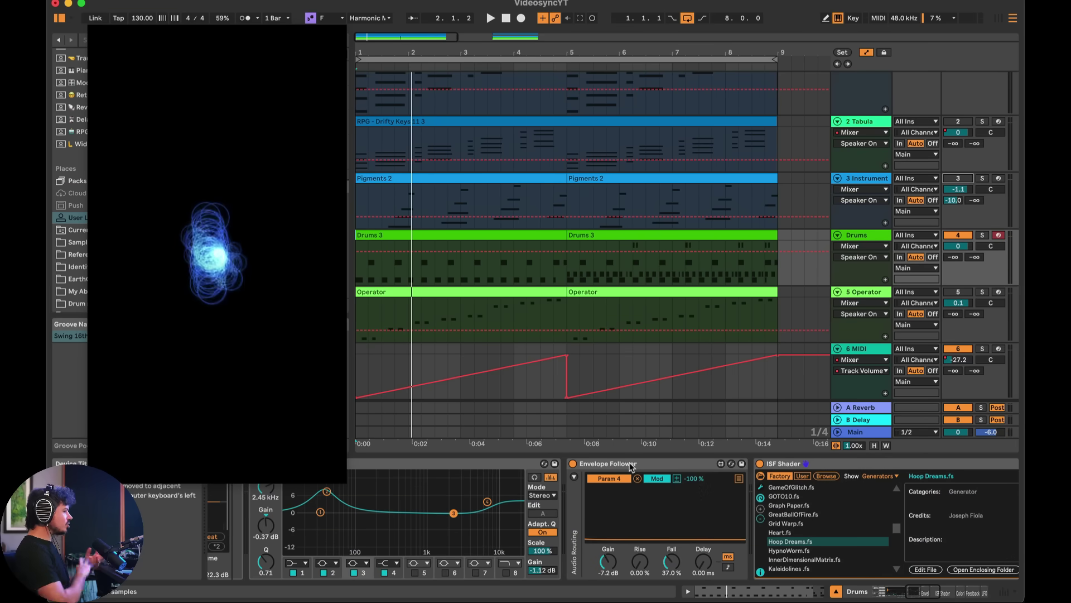
scroll(621, 497, "down", 3)
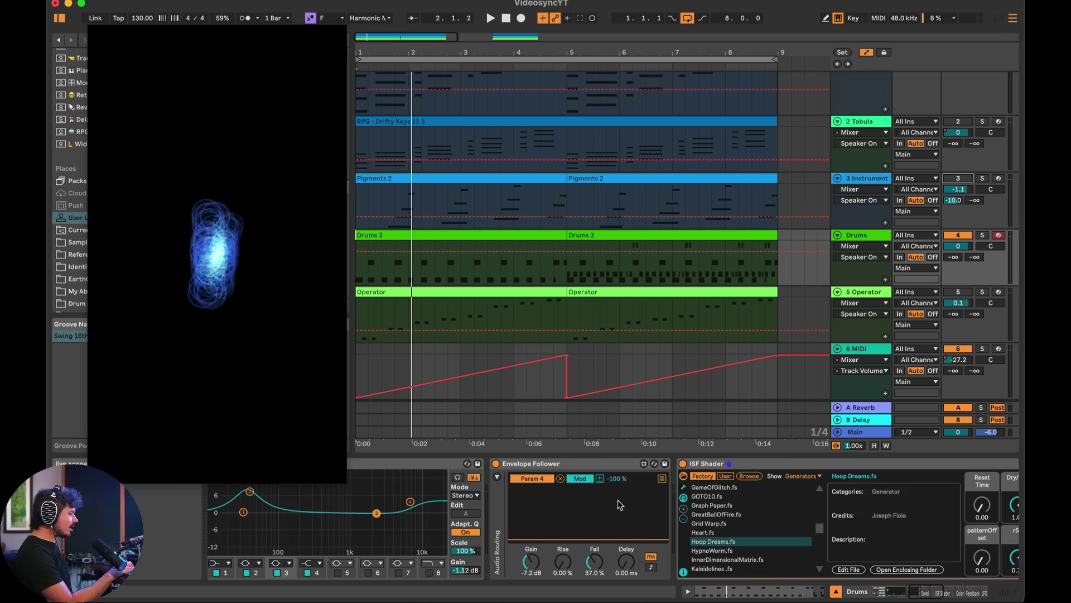
scroll(532, 568, "down", 4)
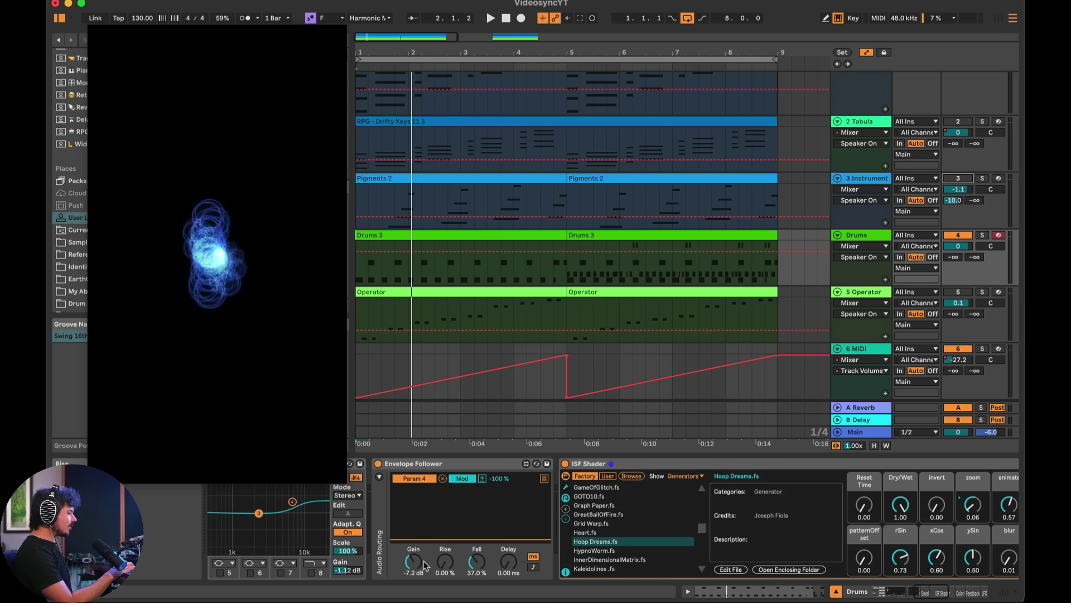
key("space")
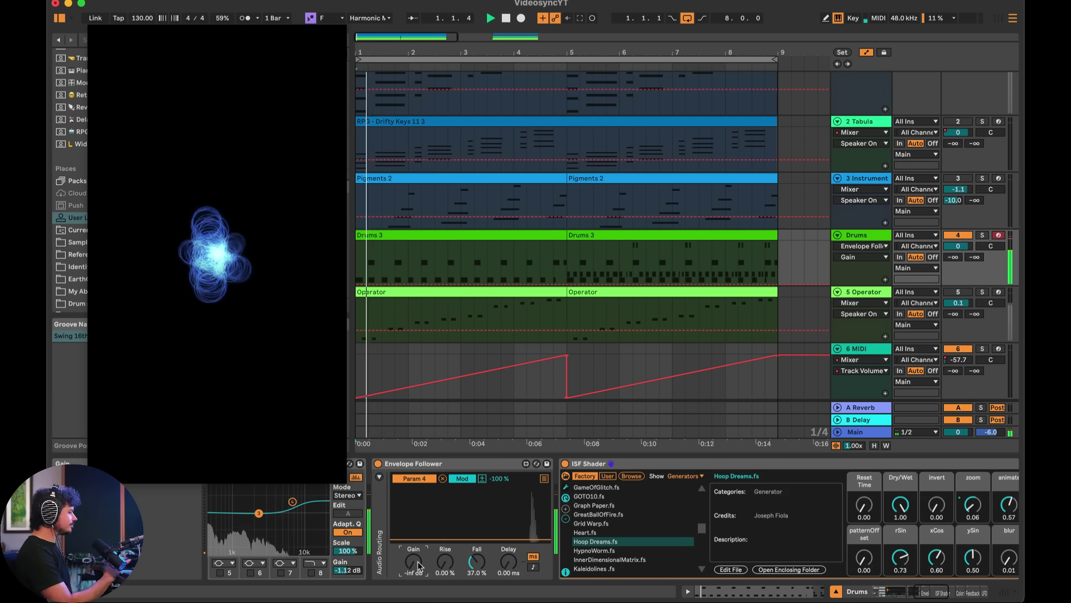
mouse_move(419, 566)
left_mouse_down()
mouse_move(419, 538)
mouse_move(419, 551)
left_mouse_up()
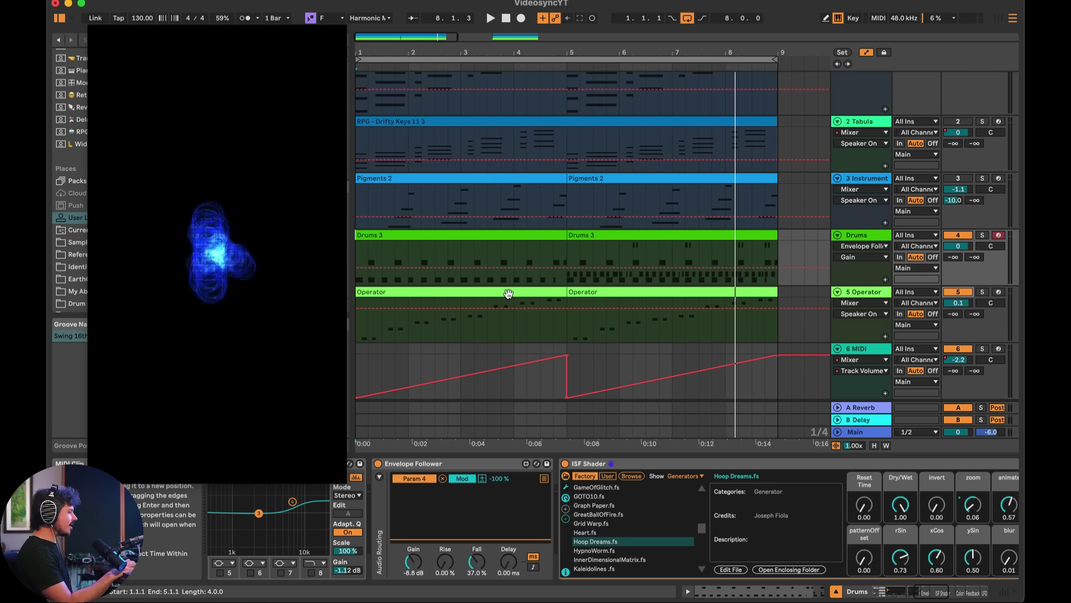
Step: Select the Operator track and load InnerDimensionalMatrix.fs into its ISF Shader while playing
key("space")
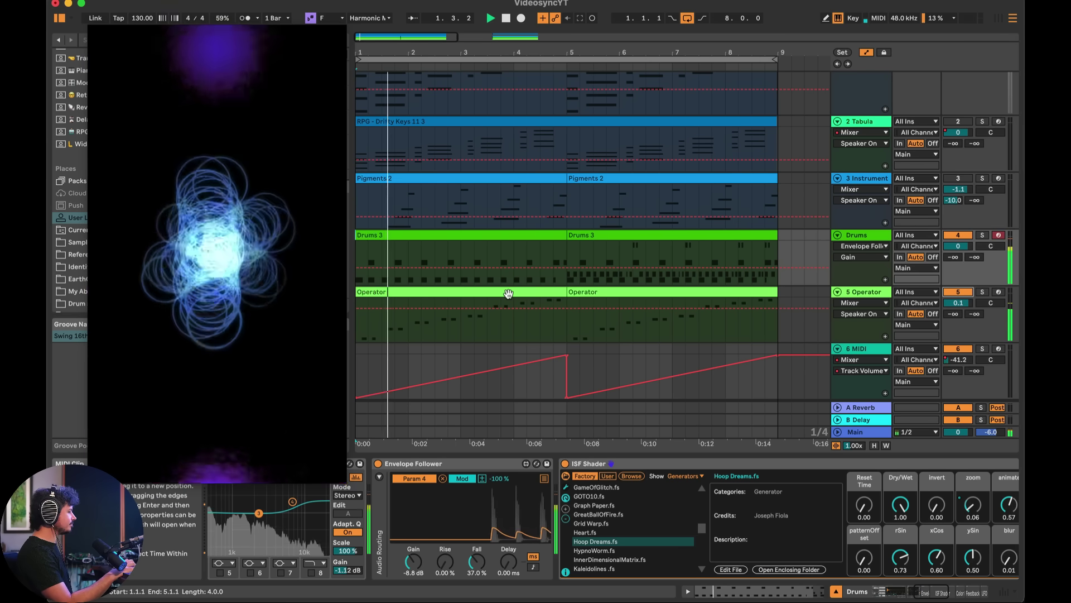
left_click(869, 298)
scroll(584, 492, "right", 5)
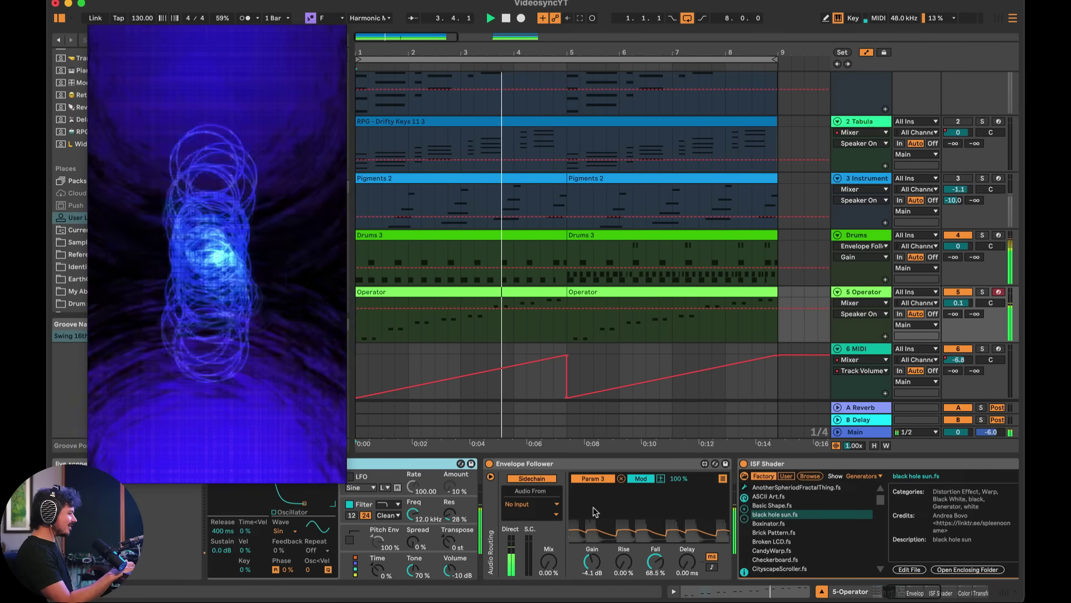
scroll(584, 492, "right", 5)
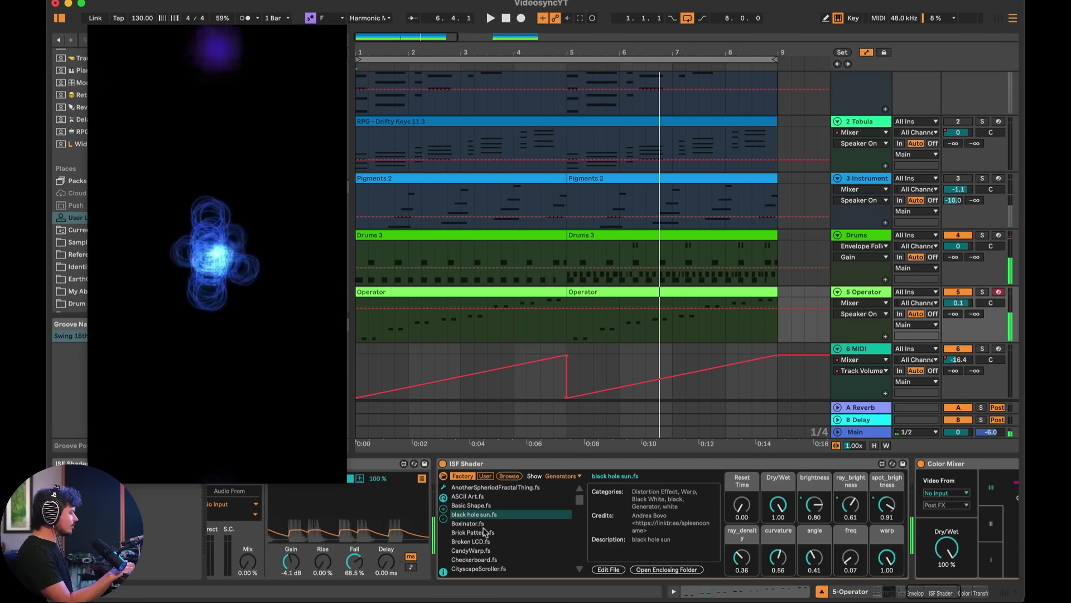
scroll(501, 537, "down", 15)
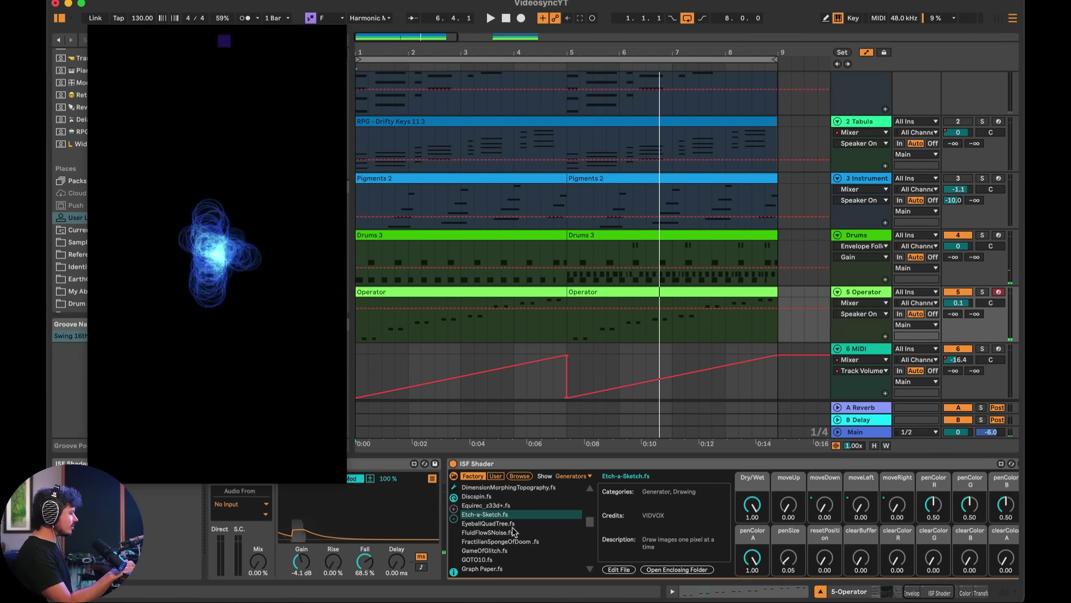
scroll(505, 535, "down", 2)
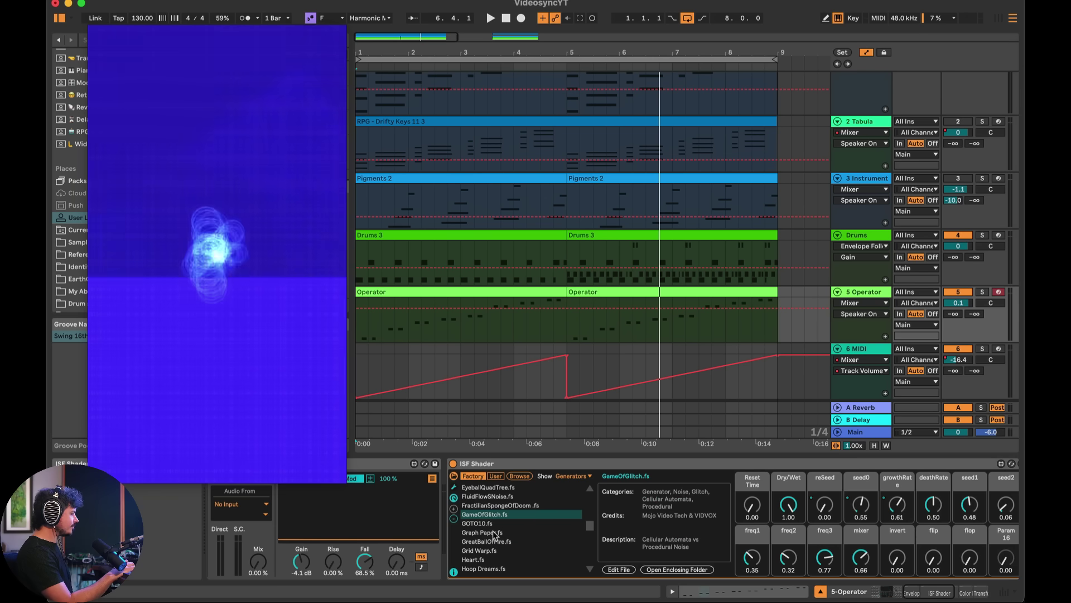
scroll(502, 536, "down", 2)
scroll(504, 549, "down", 6)
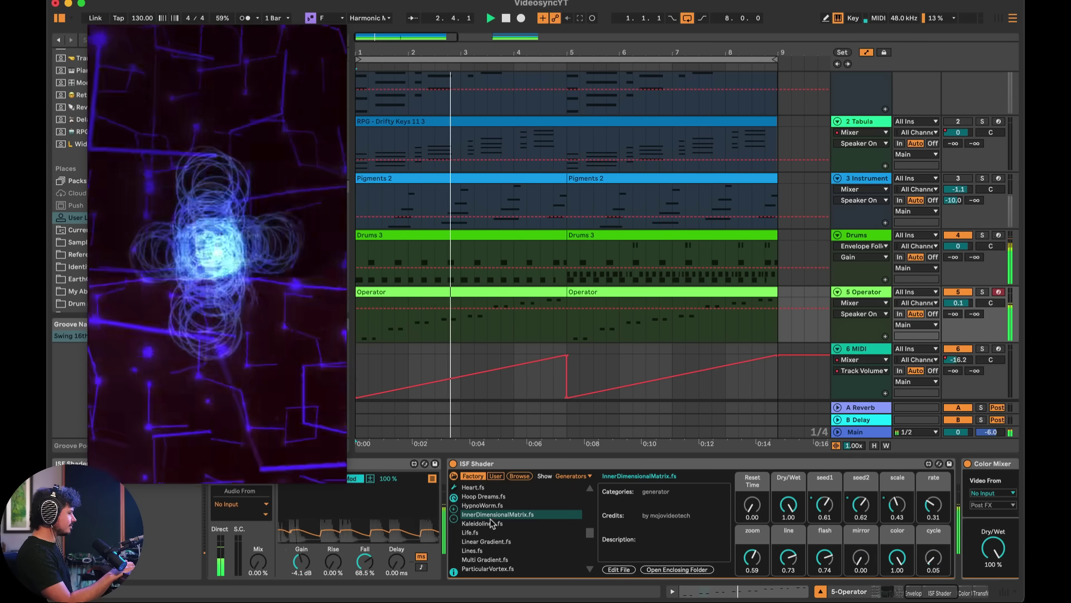
key("space")
key("space")
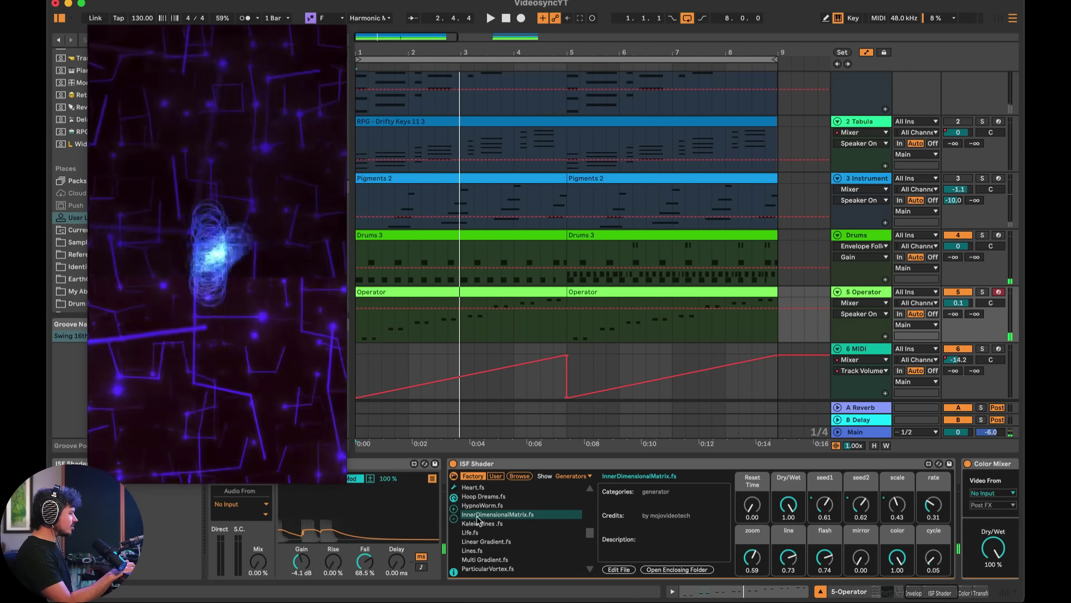
scroll(478, 520, "right", 6)
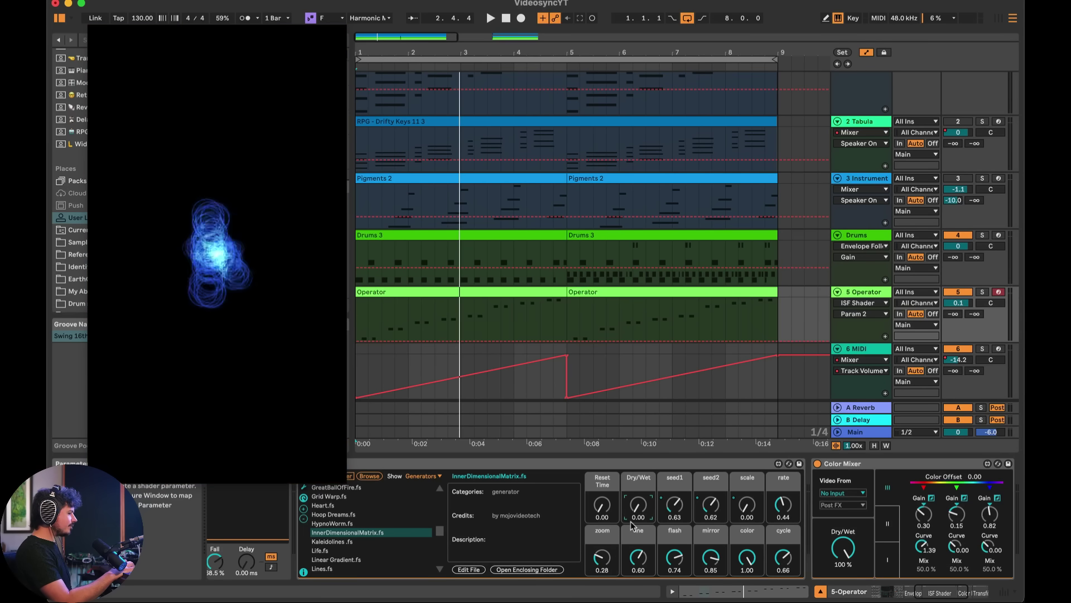
Step: Expand the Envelope Follower's mappings, play from the start and set its Gain to 4.4 dB
scroll(632, 525, "left", 5)
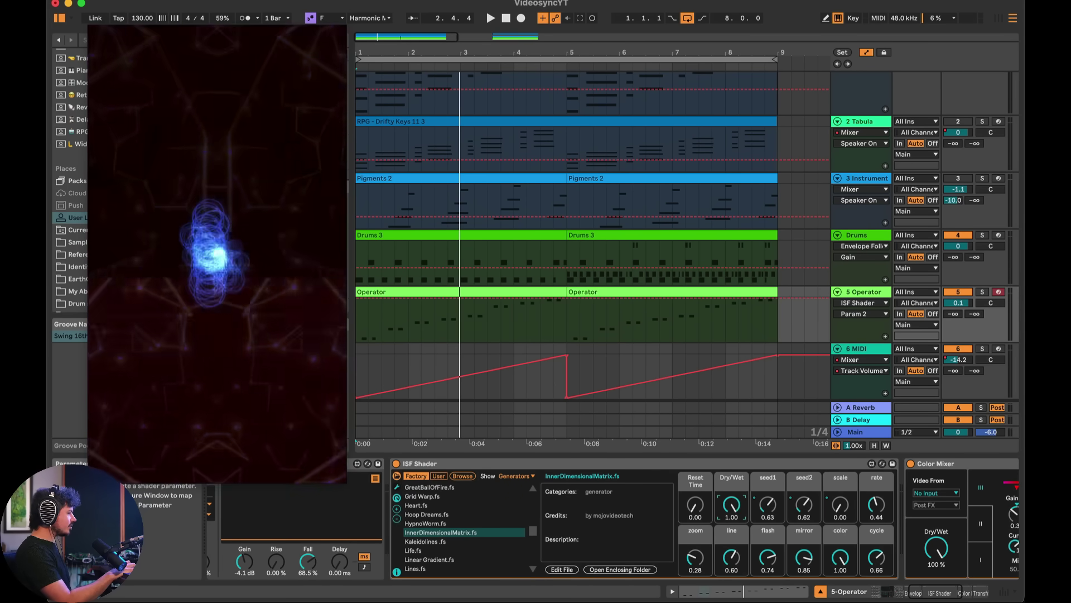
scroll(730, 508, "left", 8)
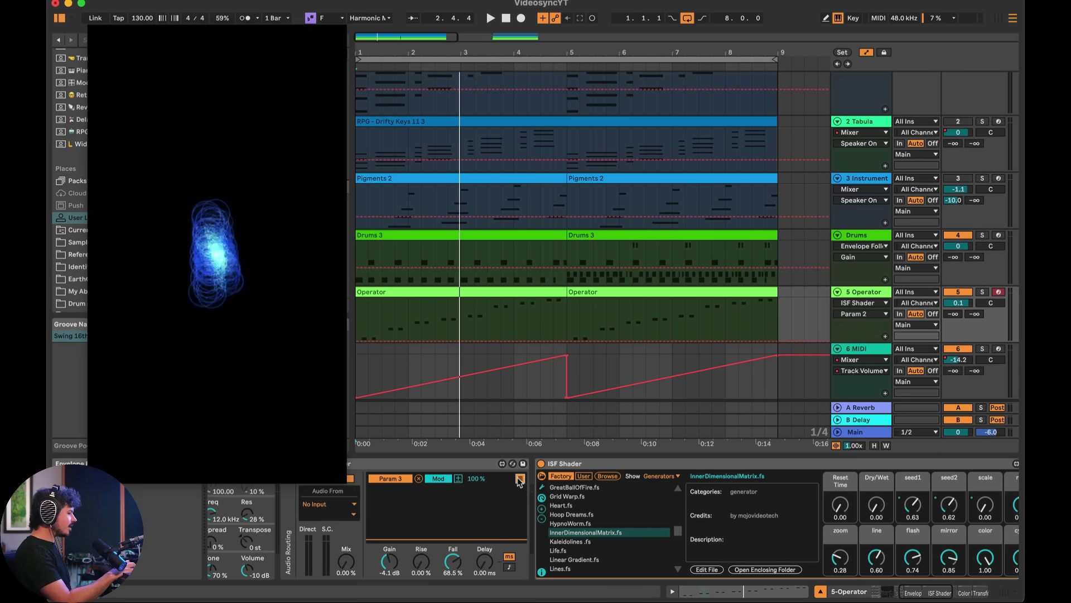
left_click(519, 479)
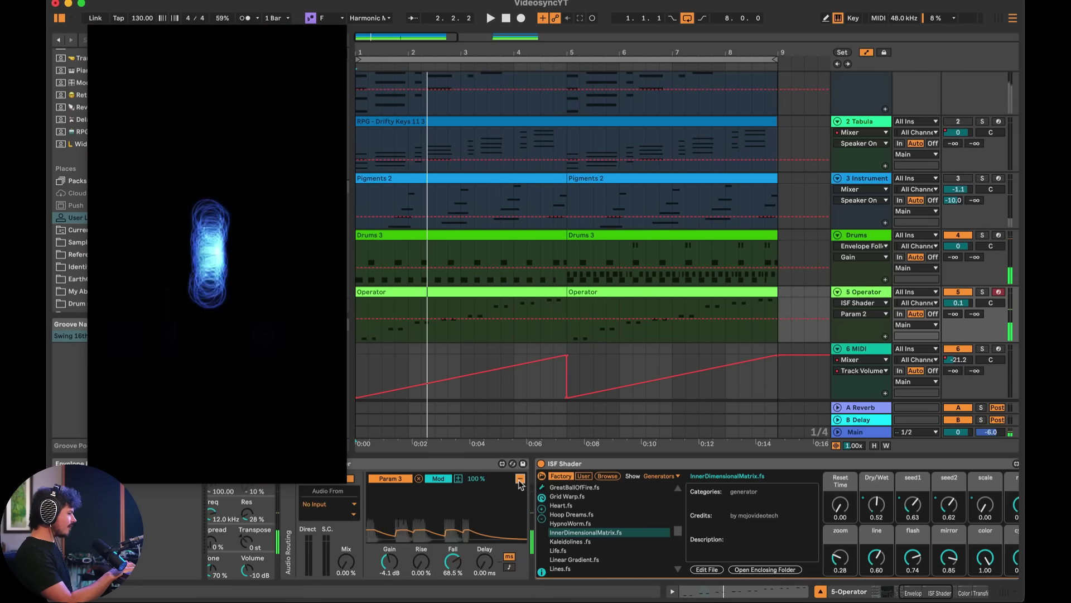
key("space")
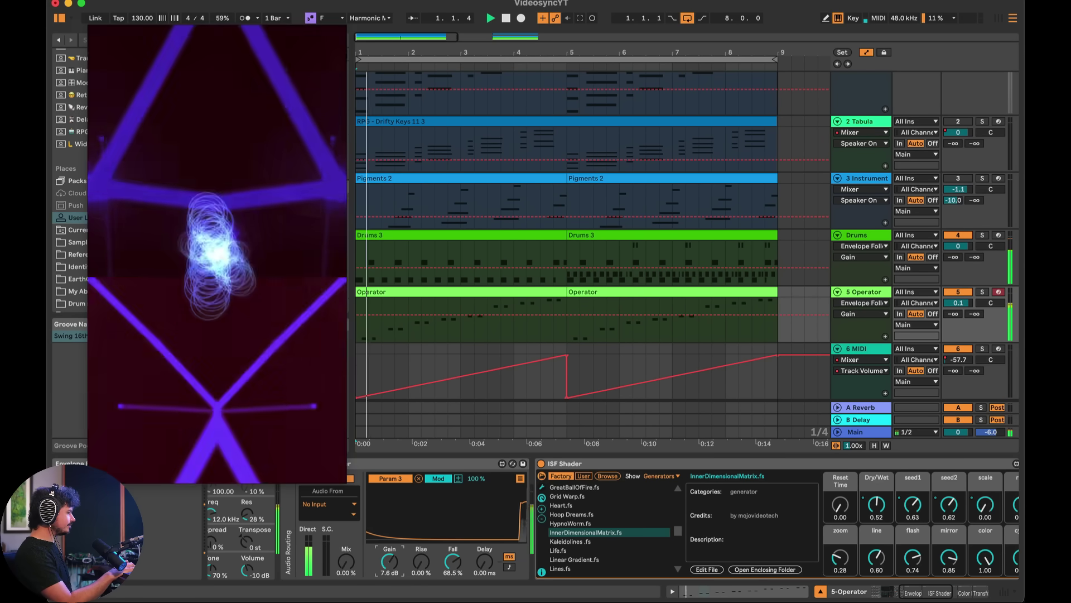
scroll(388, 561, "up", 5)
scroll(389, 561, "down", 6)
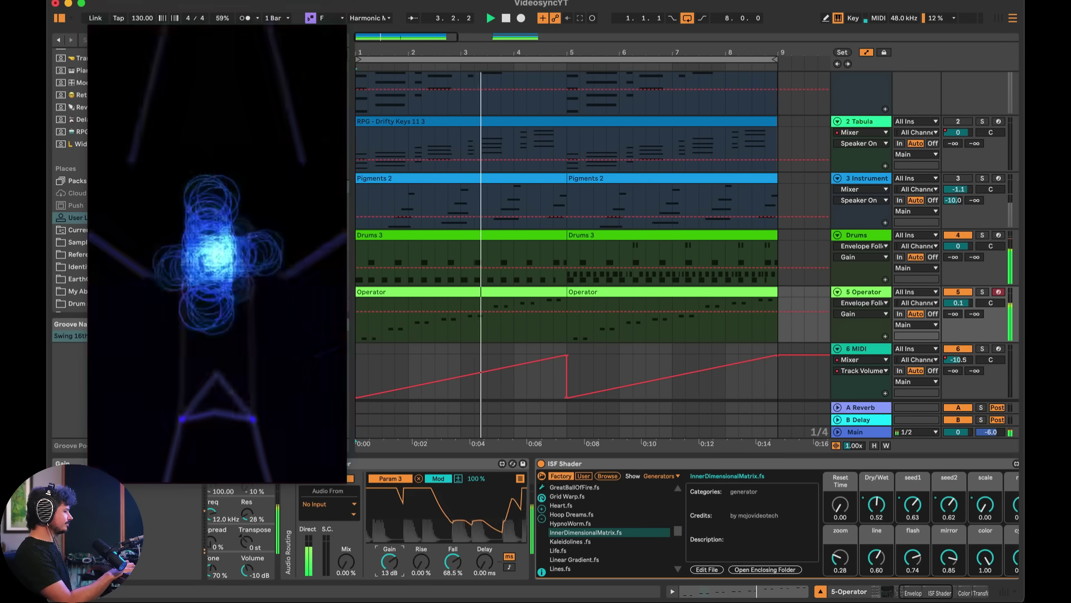
scroll(389, 561, "up", 6)
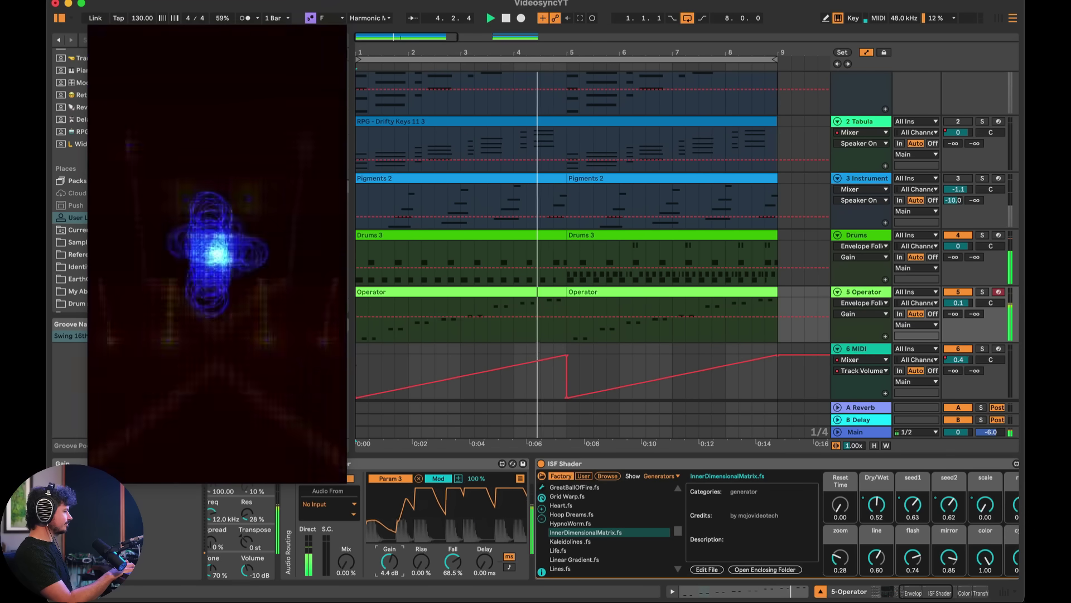
scroll(389, 561, "down", 8)
scroll(389, 561, "up", 4)
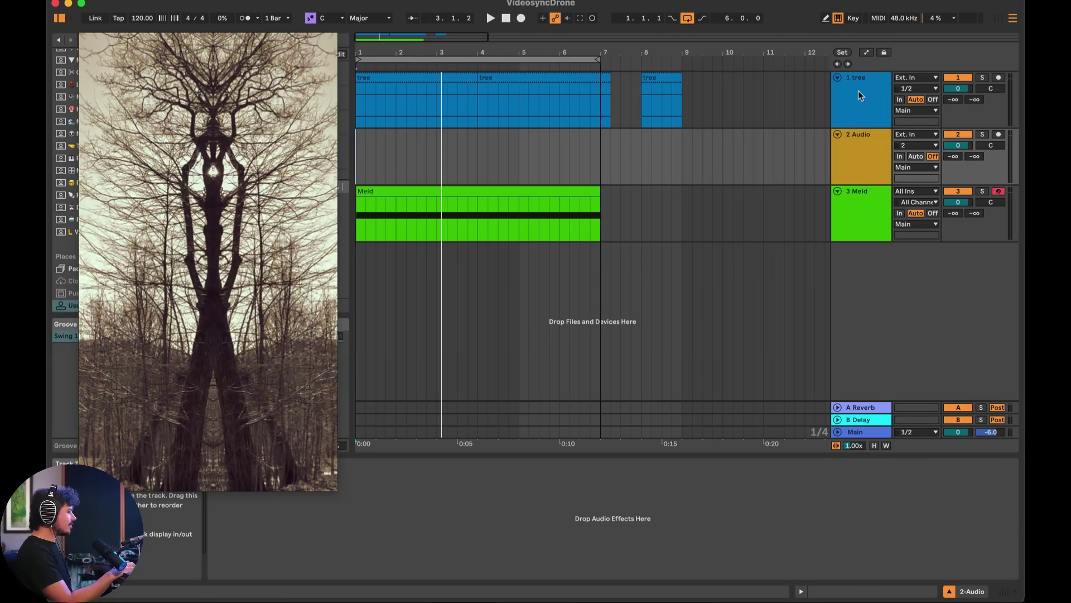
Step: Show the 1 tree track's device chain and drag the video preview off the browser to the right
left_click(856, 204)
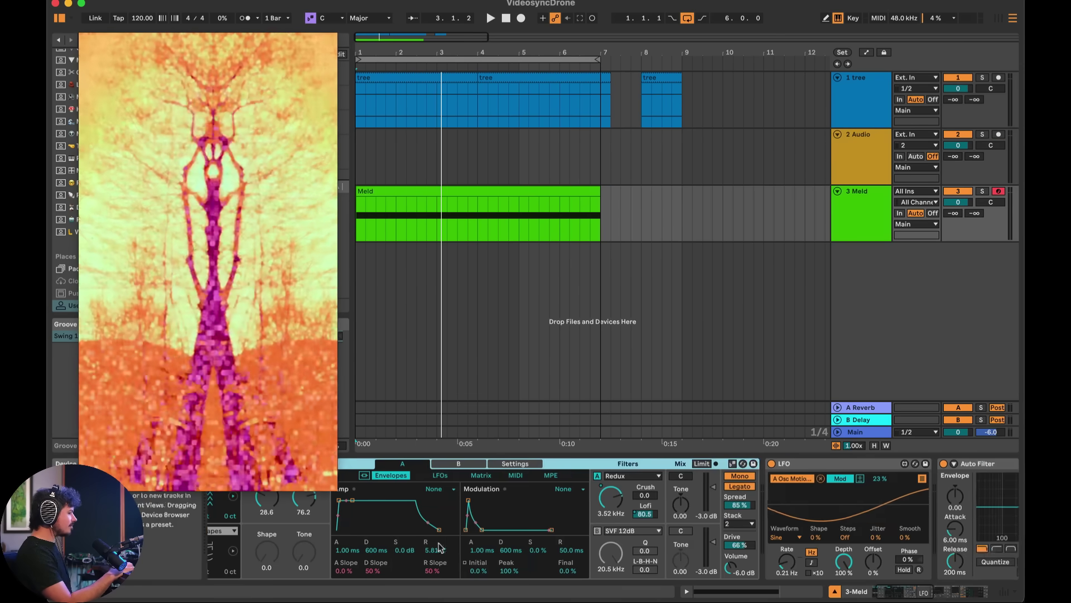
scroll(440, 549, "right", 5)
scroll(502, 530, "left", 10)
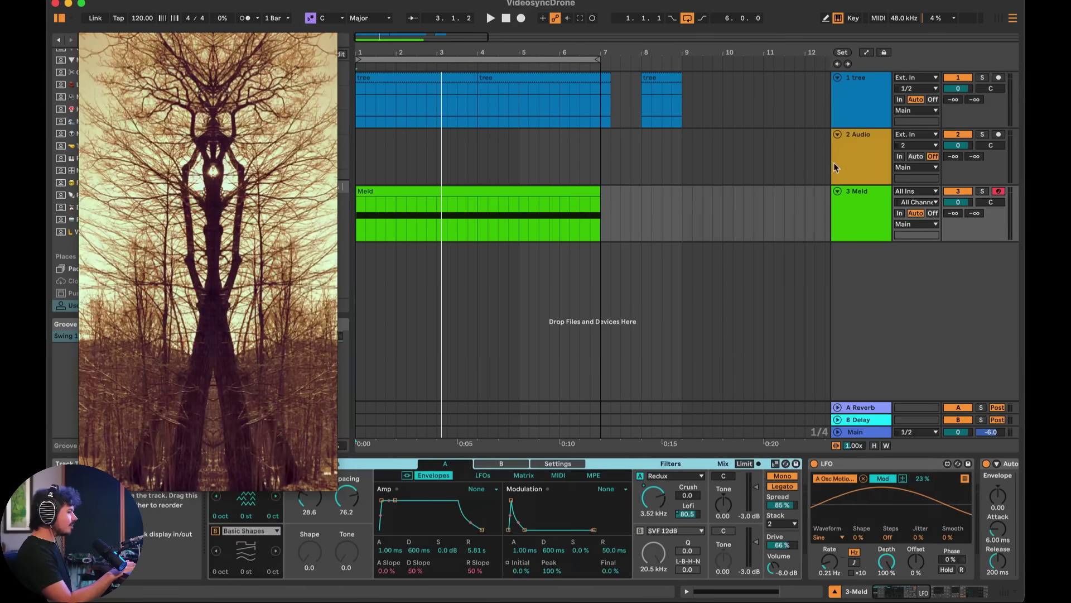
left_click(872, 112)
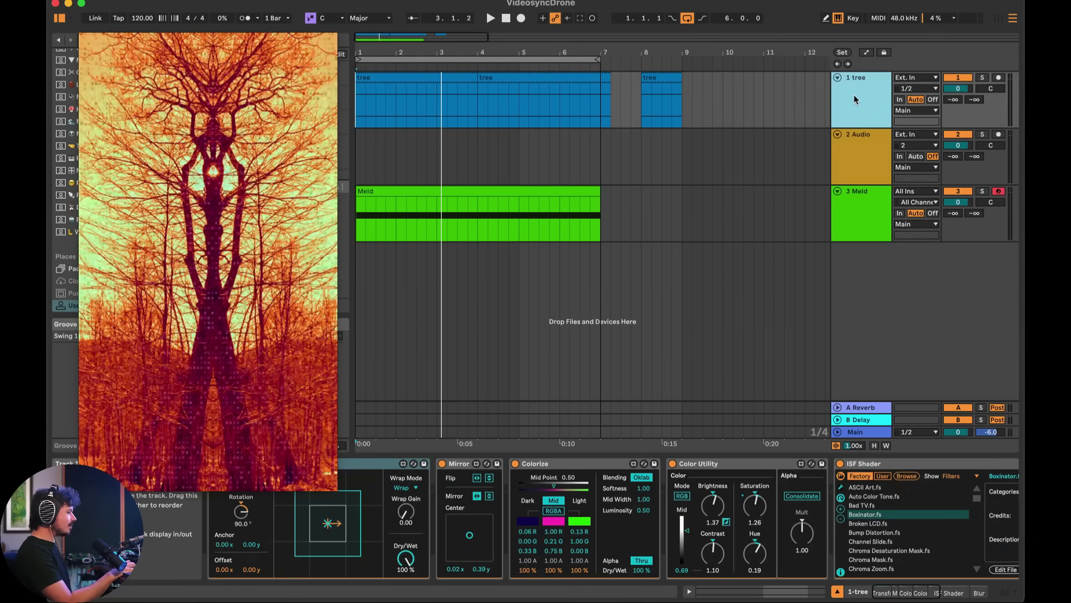
left_click_drag(211, 155, 837, 116)
Step: Bypass ISF Shader, Color Utility, Colorize, Mirror and Transform, then re-enable Transform and Mirror
scroll(747, 503, "right", 10)
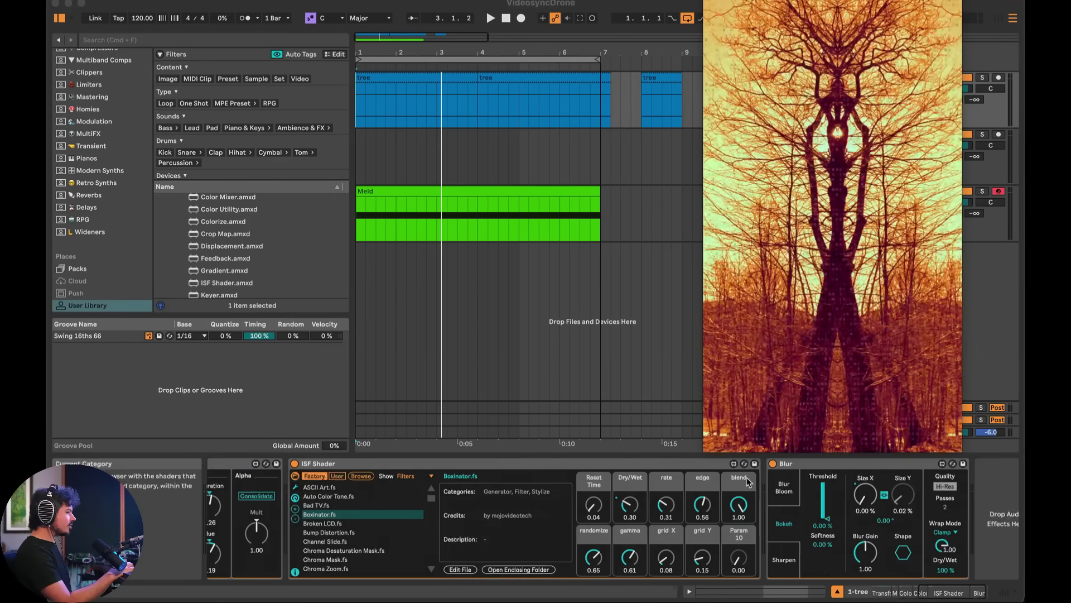
scroll(750, 502, "left", 10)
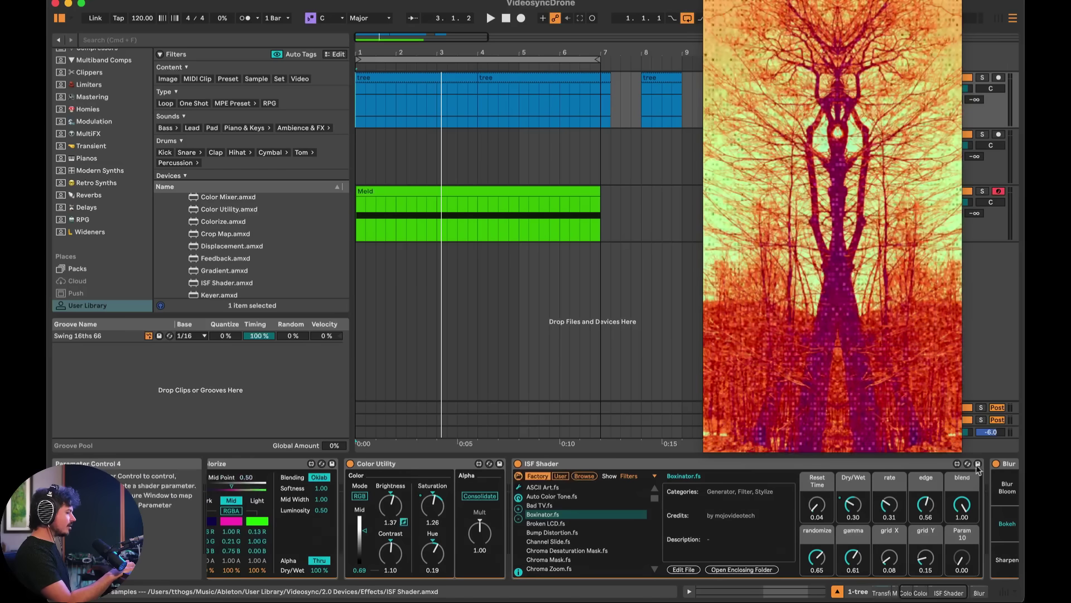
left_click(517, 464)
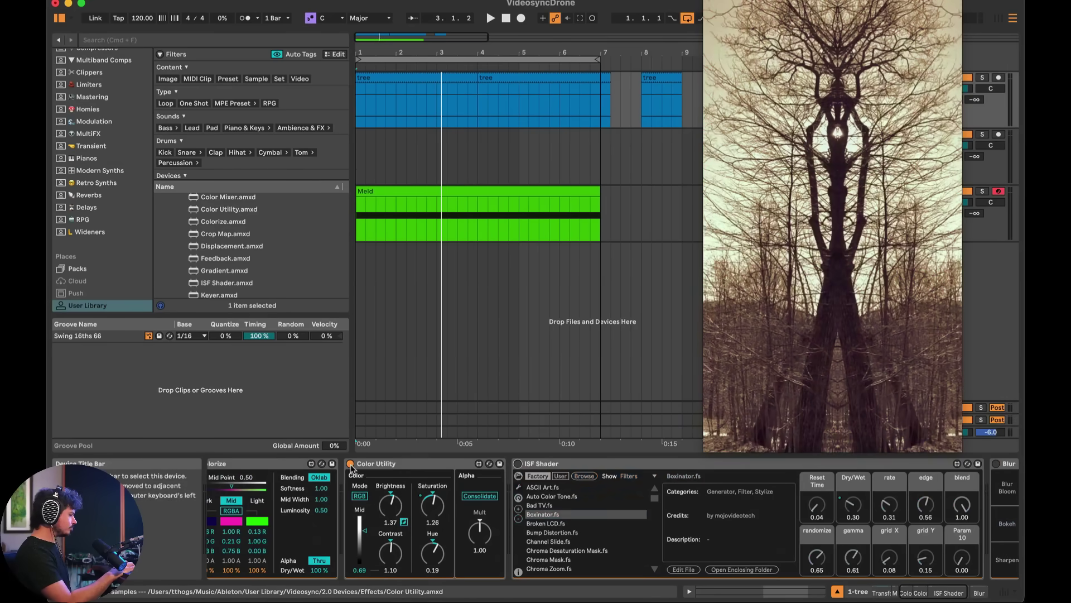
left_click(350, 464)
scroll(353, 469, "left", 5)
left_click(515, 463)
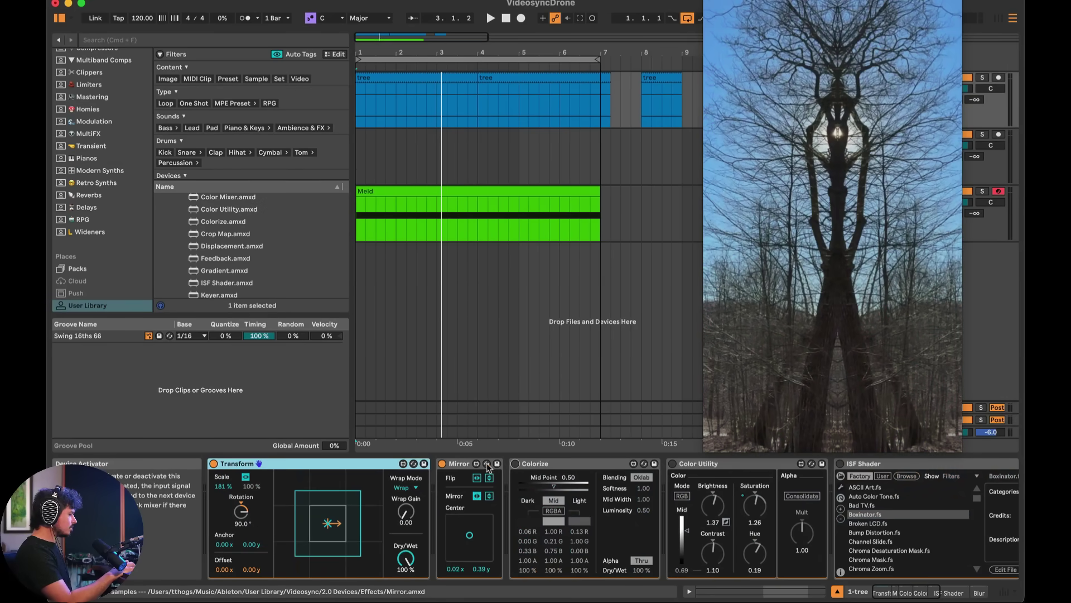
left_click(442, 464)
left_click(213, 464)
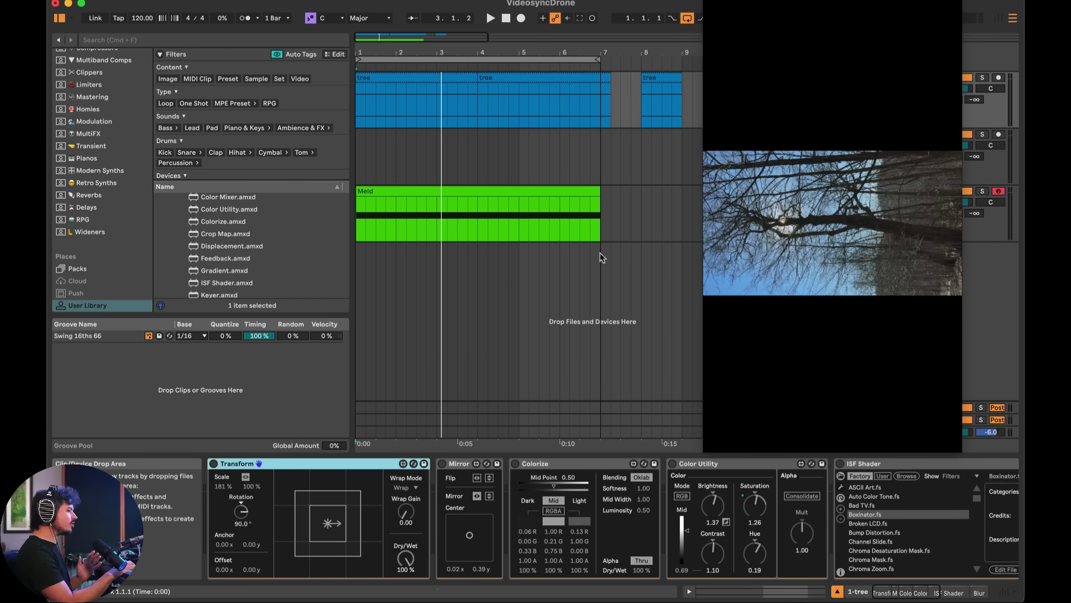
left_click(213, 464)
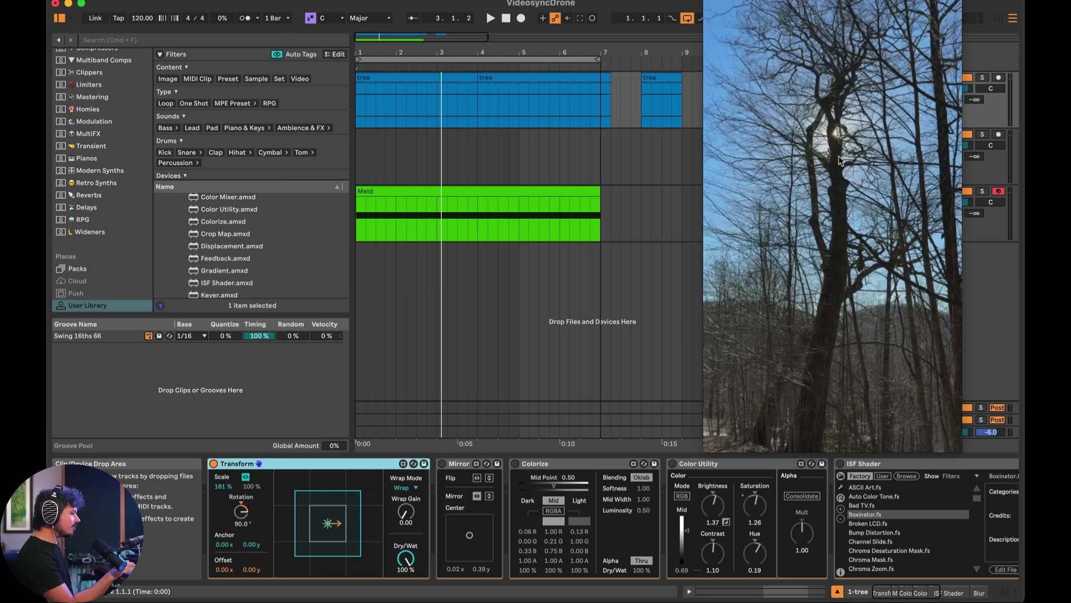
left_click(442, 463)
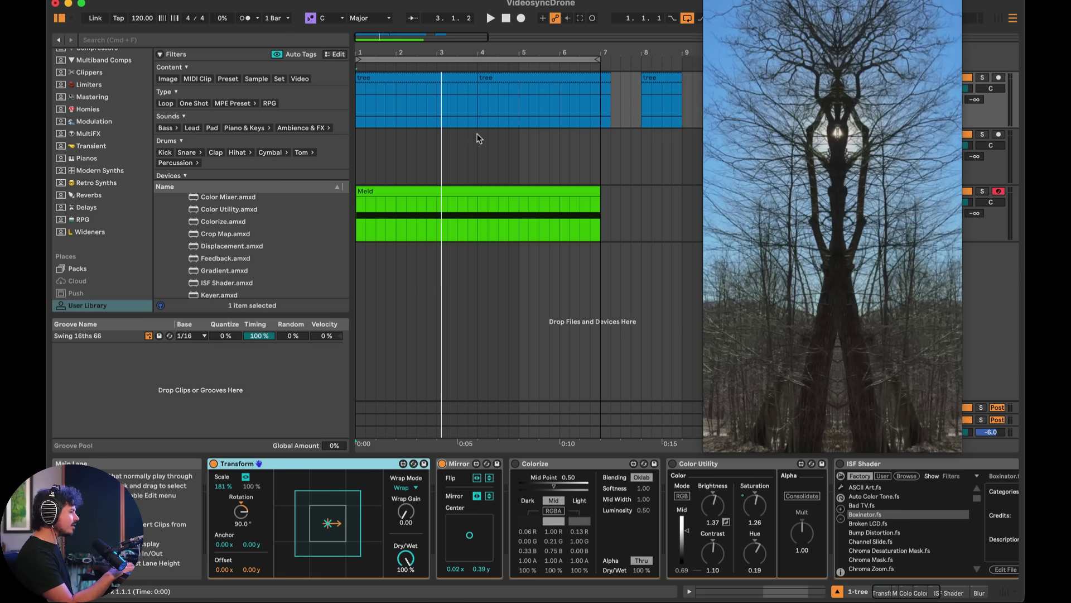
Step: Play the tree clip from bar 1 with Colorize and Color Utility back on, ISF Shader left bypassed
left_click(357, 99)
key("space")
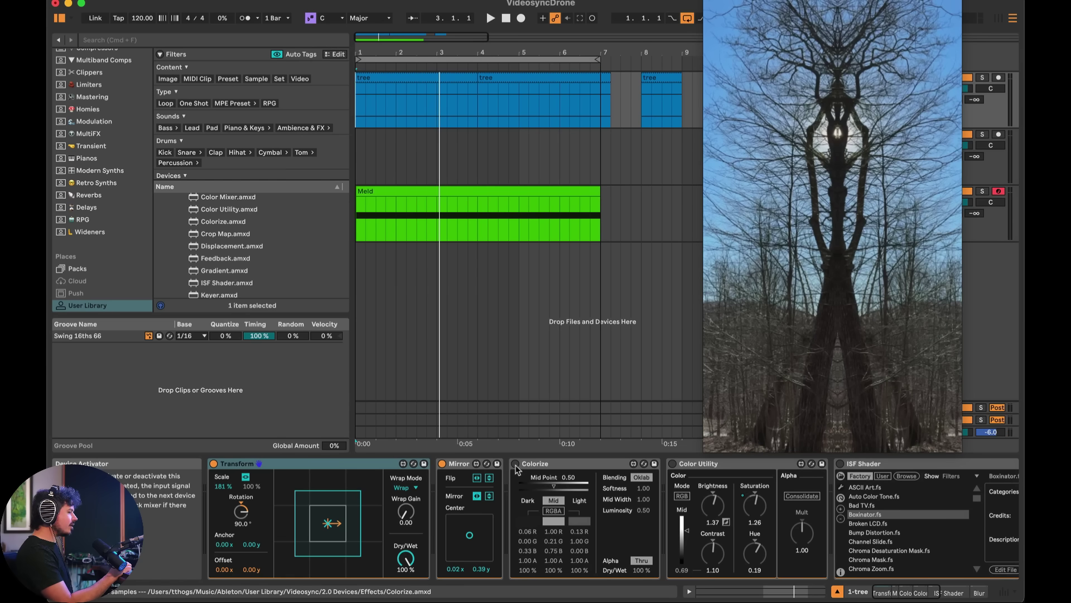
left_click(515, 463)
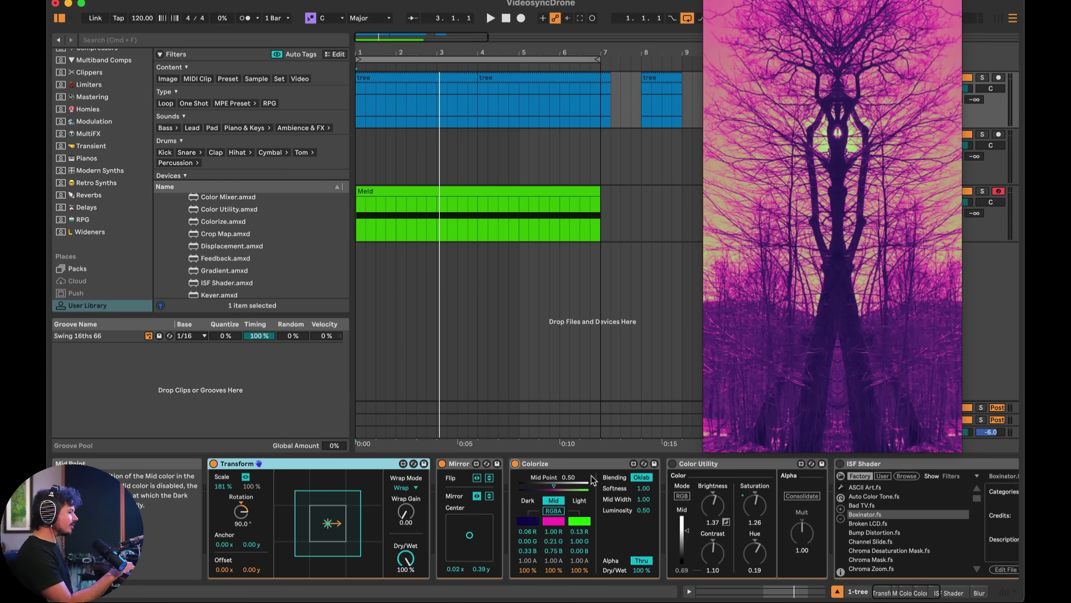
scroll(593, 478, "right", 5)
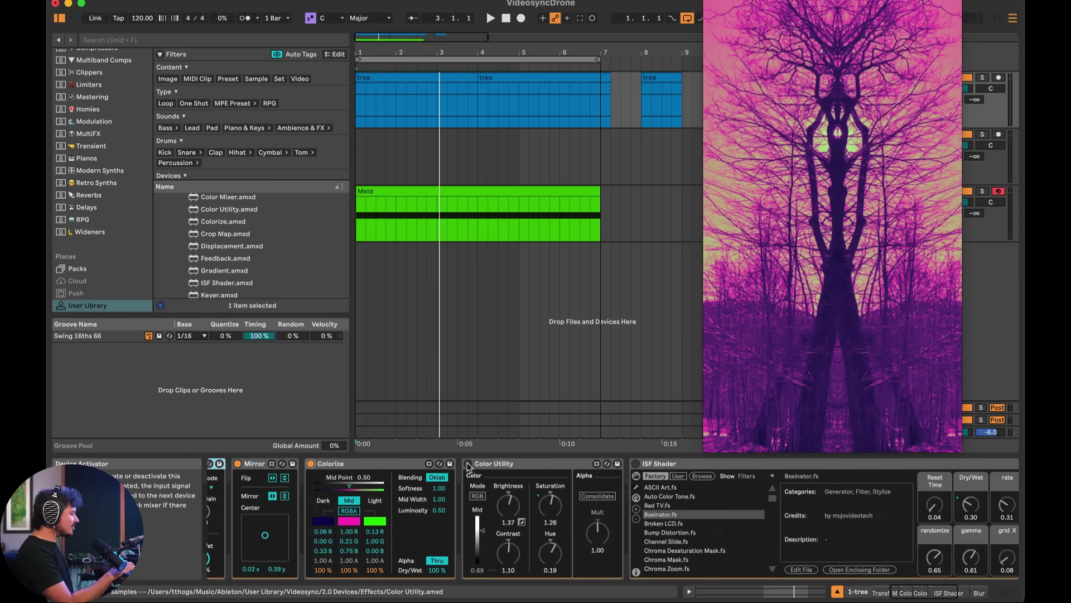
left_click(467, 464)
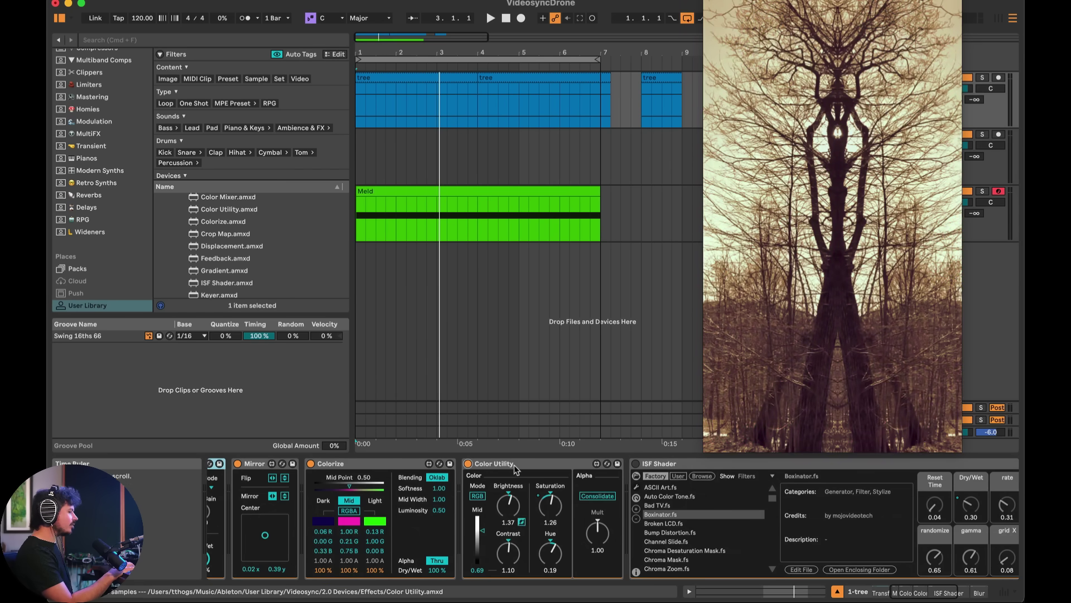
left_click(637, 463)
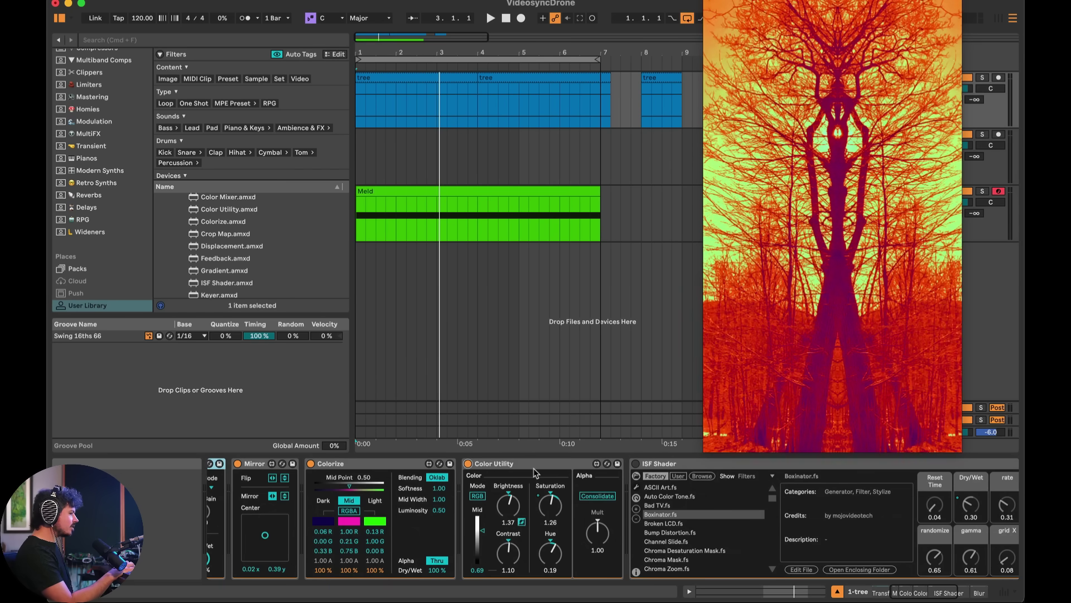
left_click(637, 464)
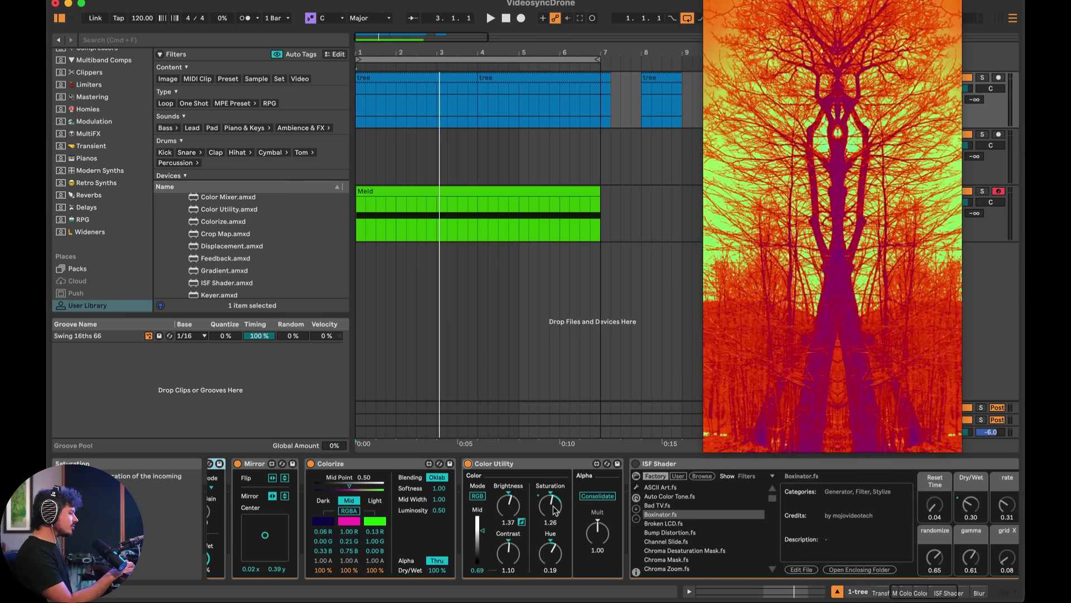
Step: Move the video preview aside, show the 3 Meld instrument's LFO mapping list, and play the set
scroll(557, 508, "right", 5)
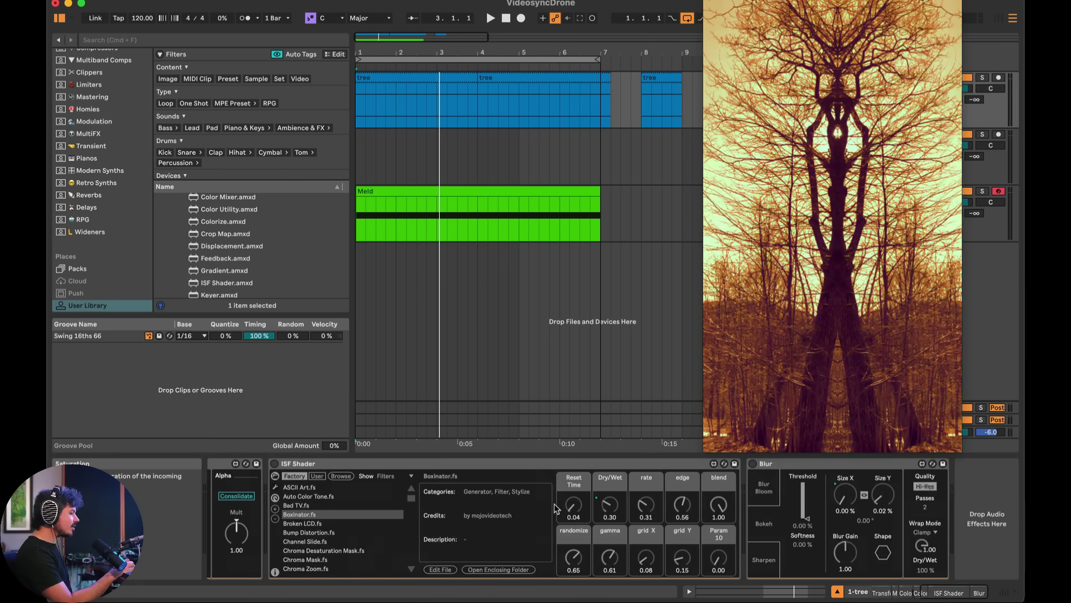
scroll(660, 494, "left", 3)
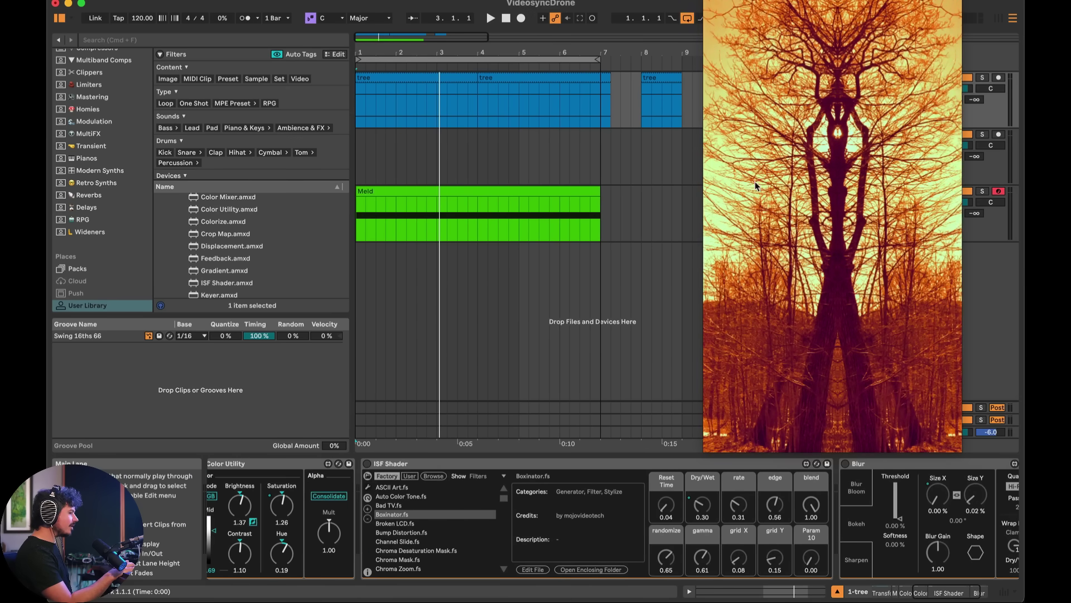
left_click_drag(755, 185, 112, 181)
left_click(855, 219)
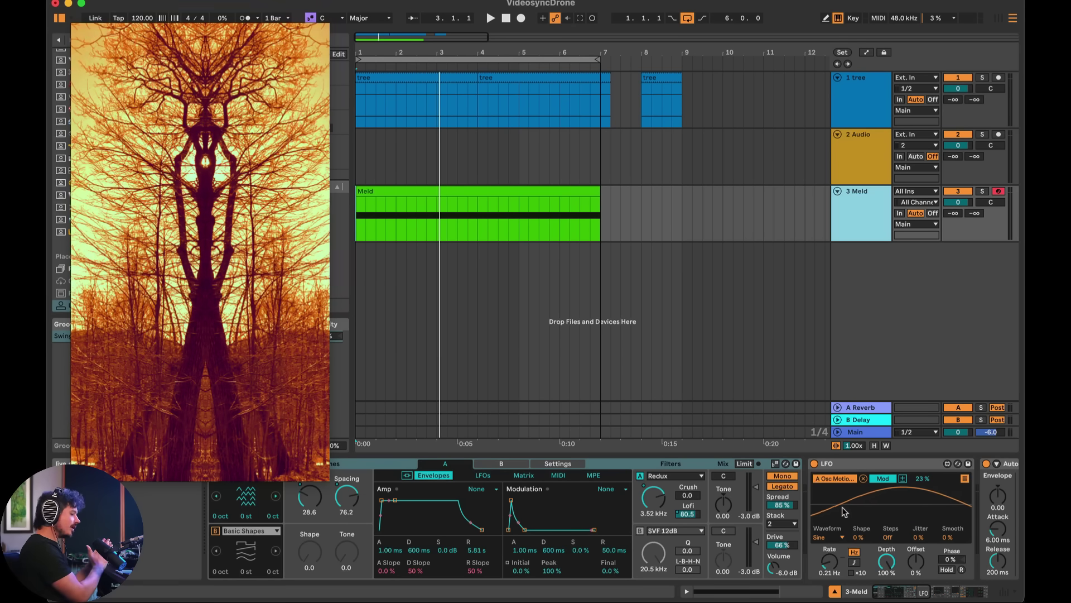
left_click(965, 480)
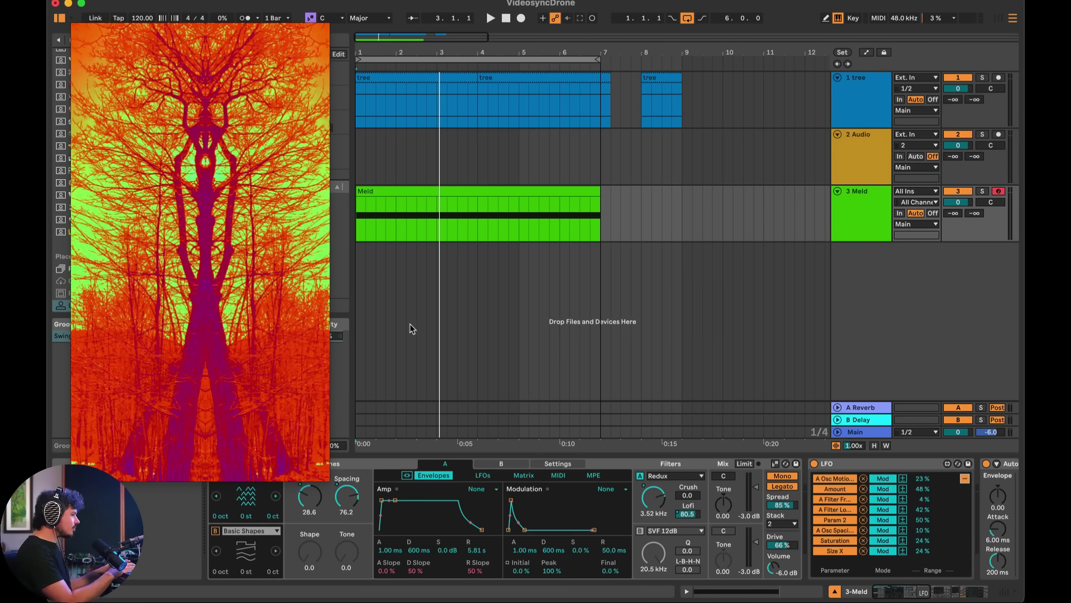
left_click_drag(268, 194, 256, 186)
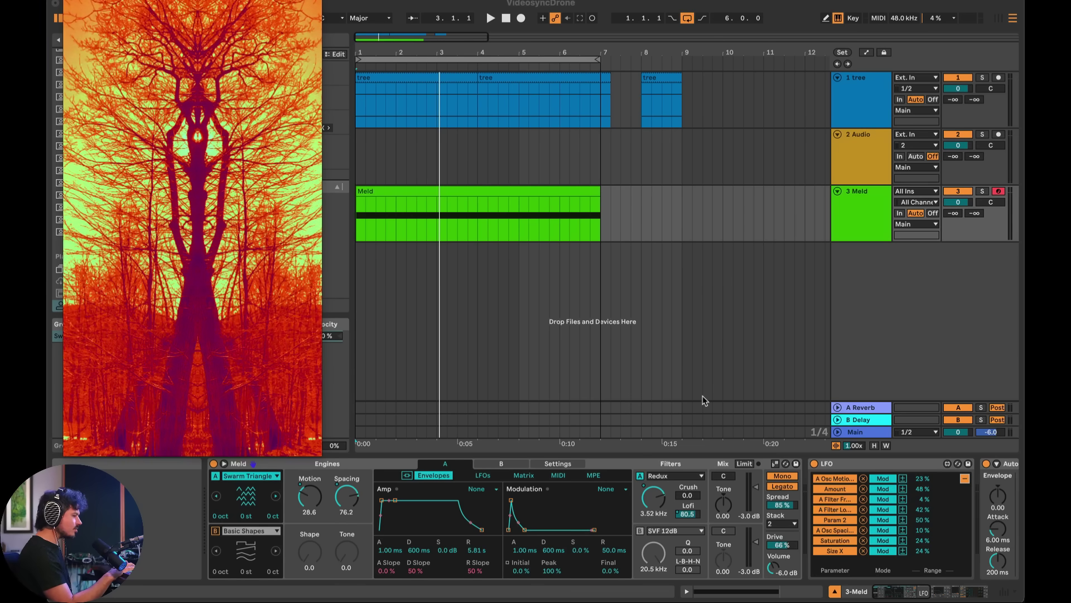
key("space")
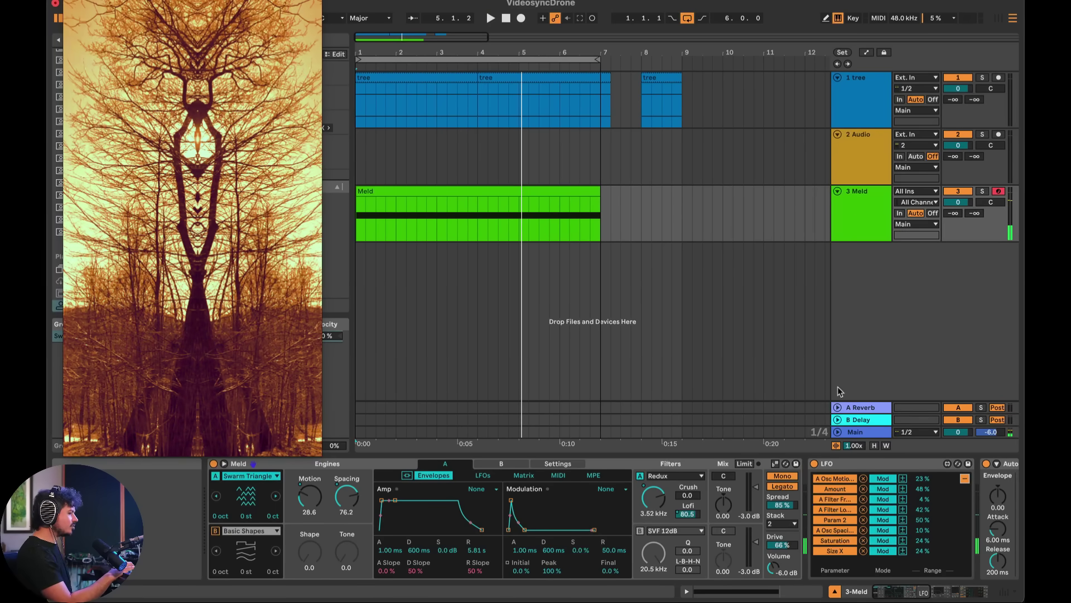
Step: Turn on the tree track's ISF Shader and Bokeh-style Blur, then play from the beginning
left_click(861, 89)
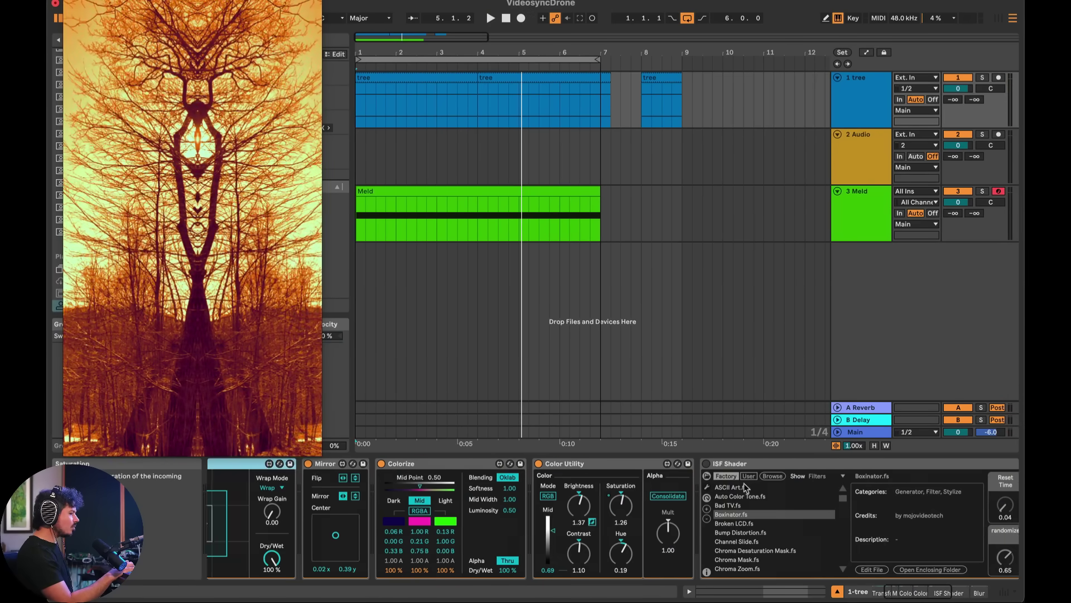
left_click(662, 463)
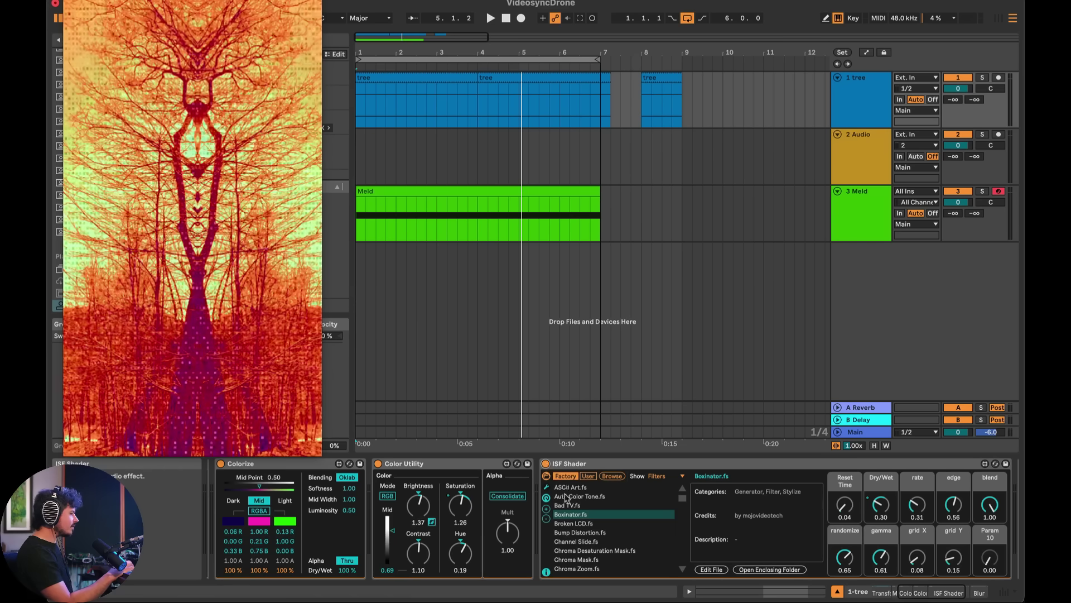
scroll(580, 505, "up", 1)
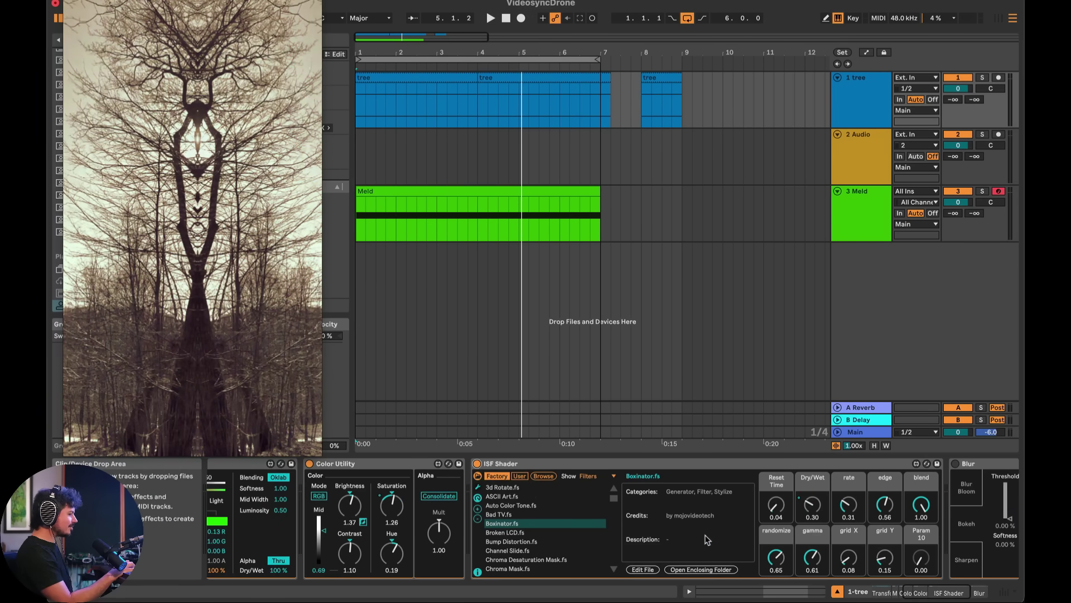
scroll(742, 533, "right", 3)
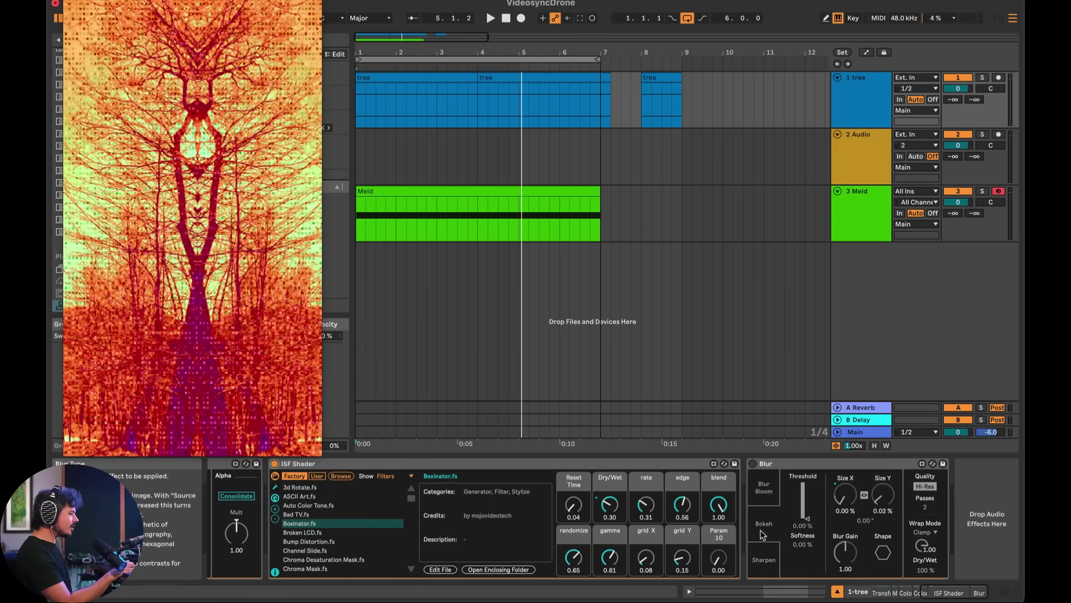
left_click(762, 527)
left_click(752, 463)
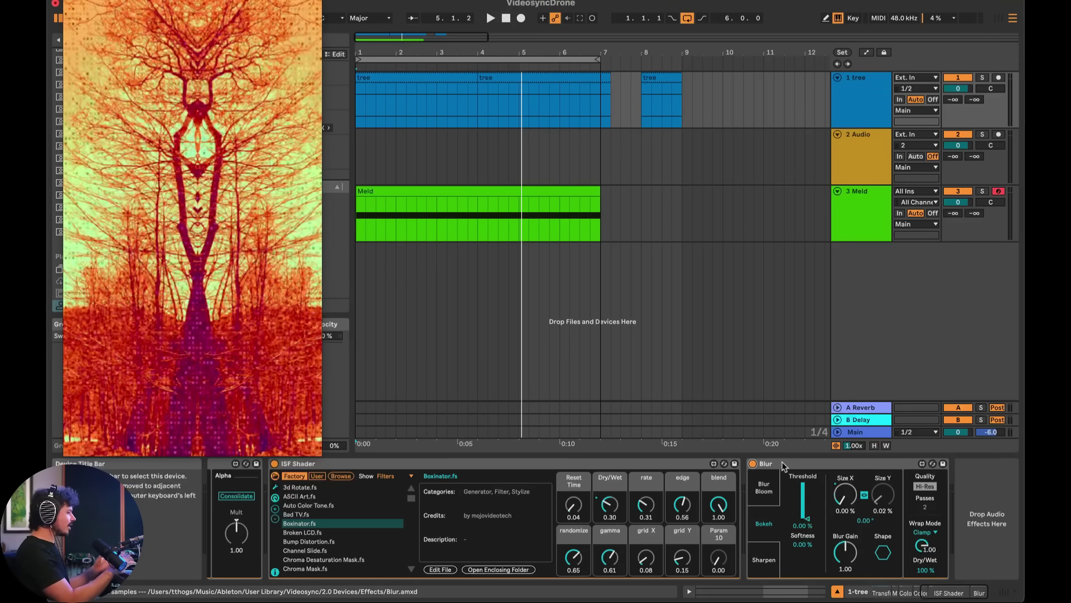
left_click(364, 150)
key("space")
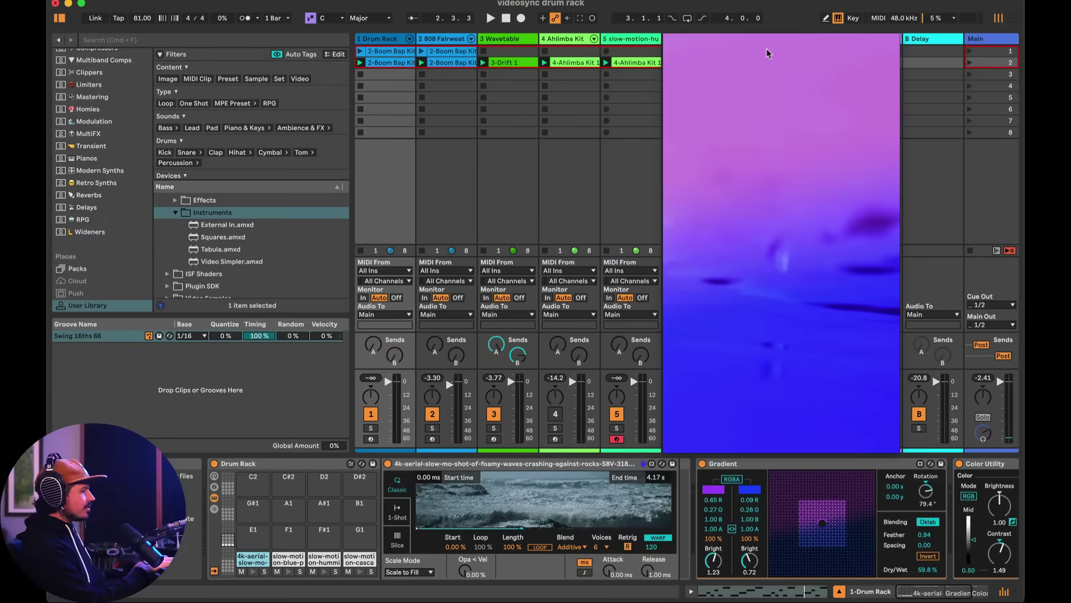
Step: Play the drum rack set, select Video Simpler in the library, and arm the 808 Fairweather Kit track
key("space")
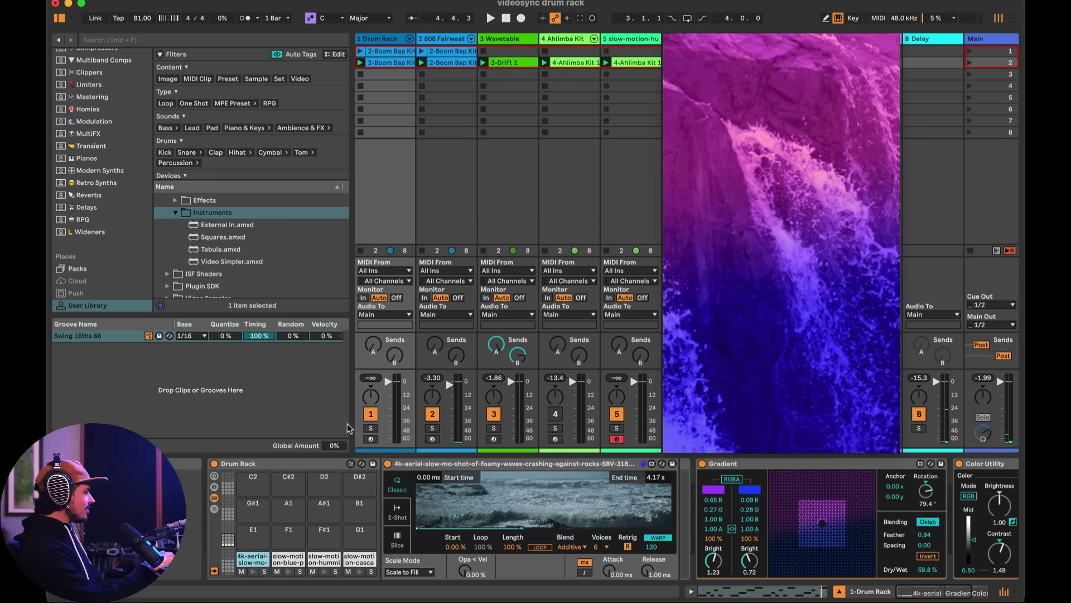
left_click(371, 438)
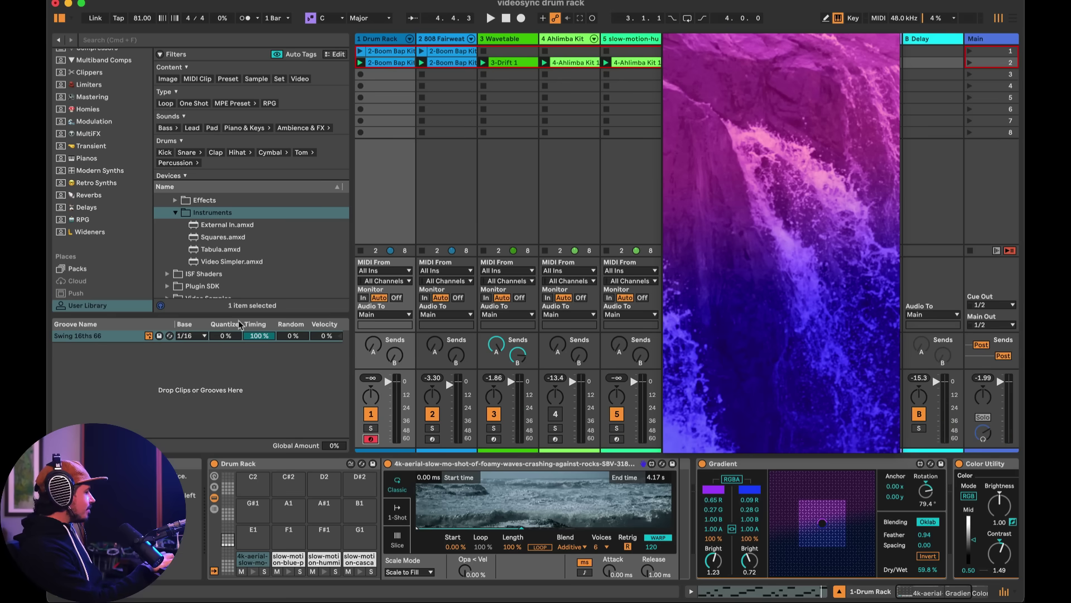
left_click(214, 262)
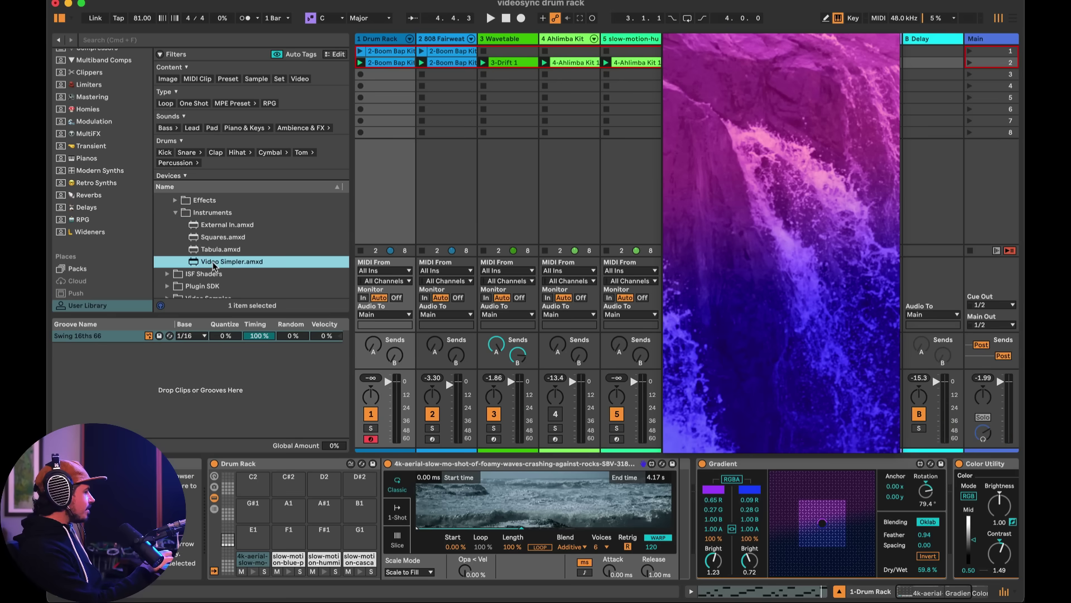
left_click(440, 39)
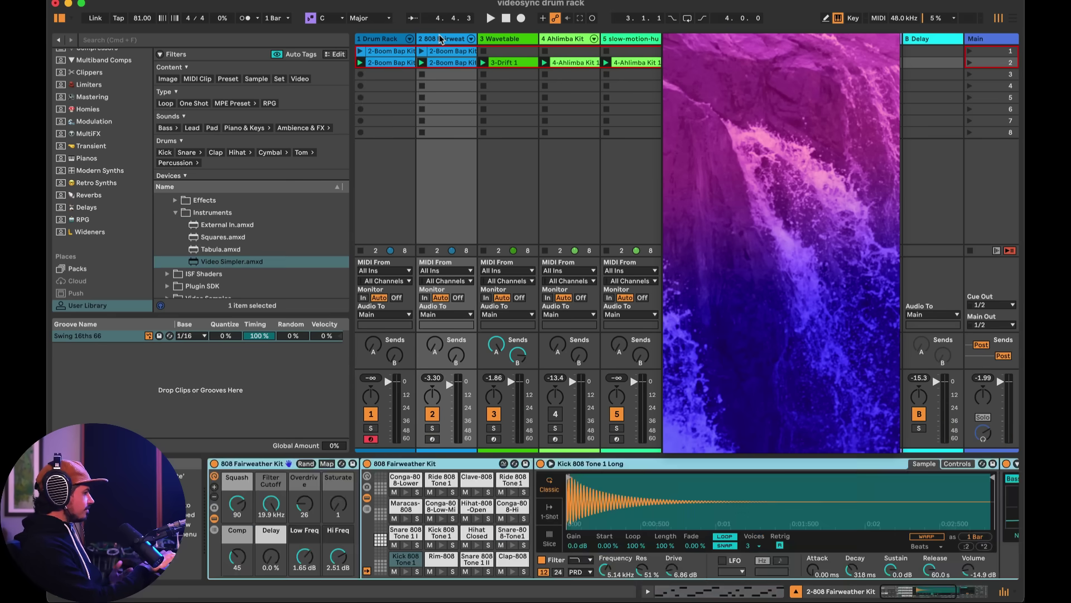
left_click(432, 438)
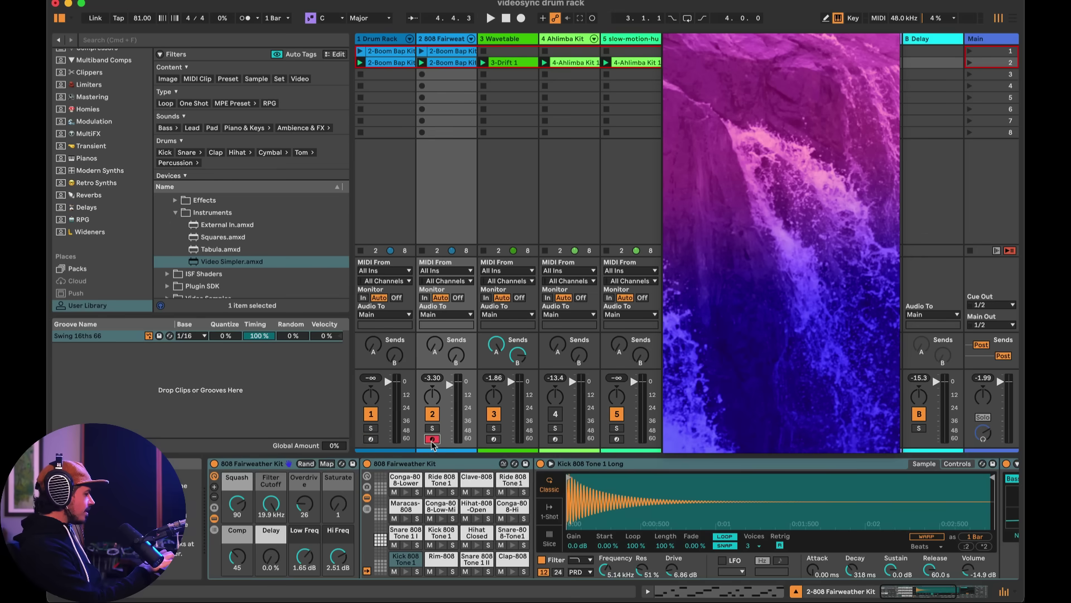
Step: Audition the 808 kit pads from Kick 808 Tone 1 to Snare 808 Tone 1 I, then show the Drum Rack track
left_click(405, 560)
left_click(442, 559)
left_click(477, 559)
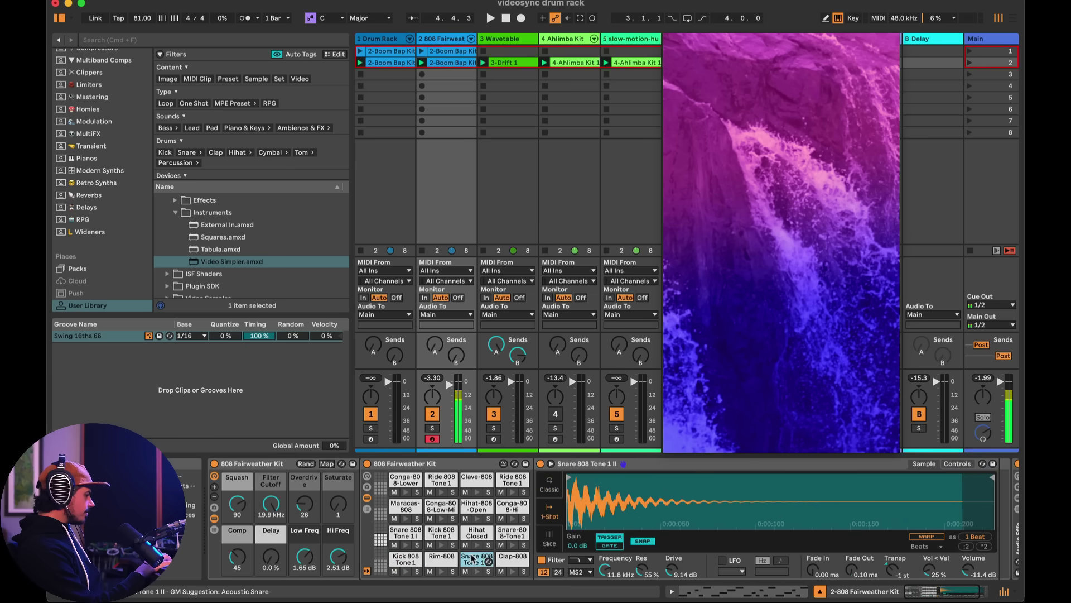
left_click(510, 560)
left_click(510, 532)
left_click(479, 533)
left_click(443, 532)
left_click(408, 533)
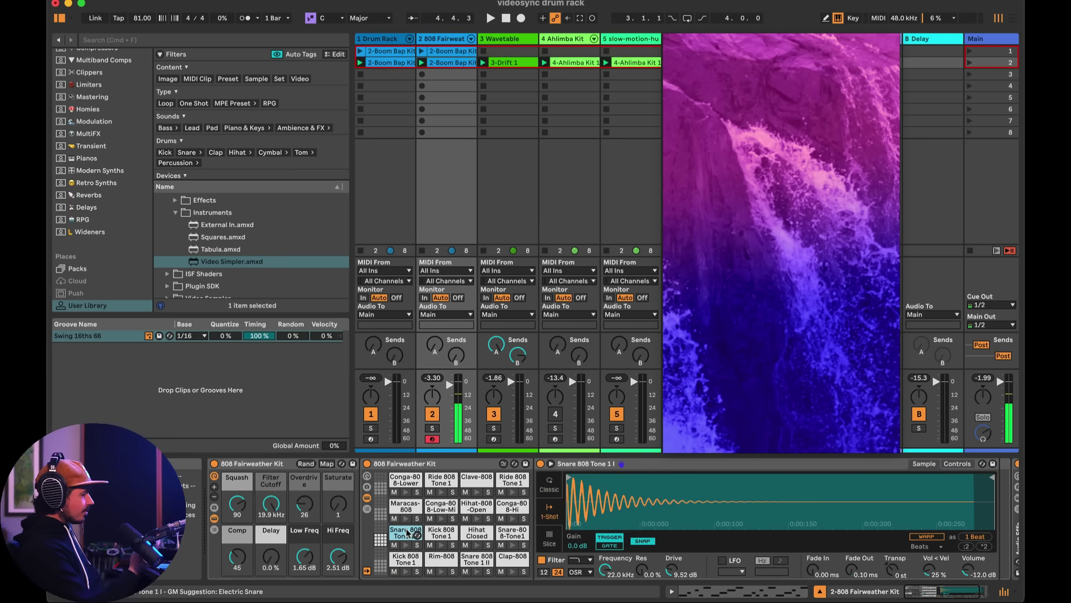
left_click(408, 558)
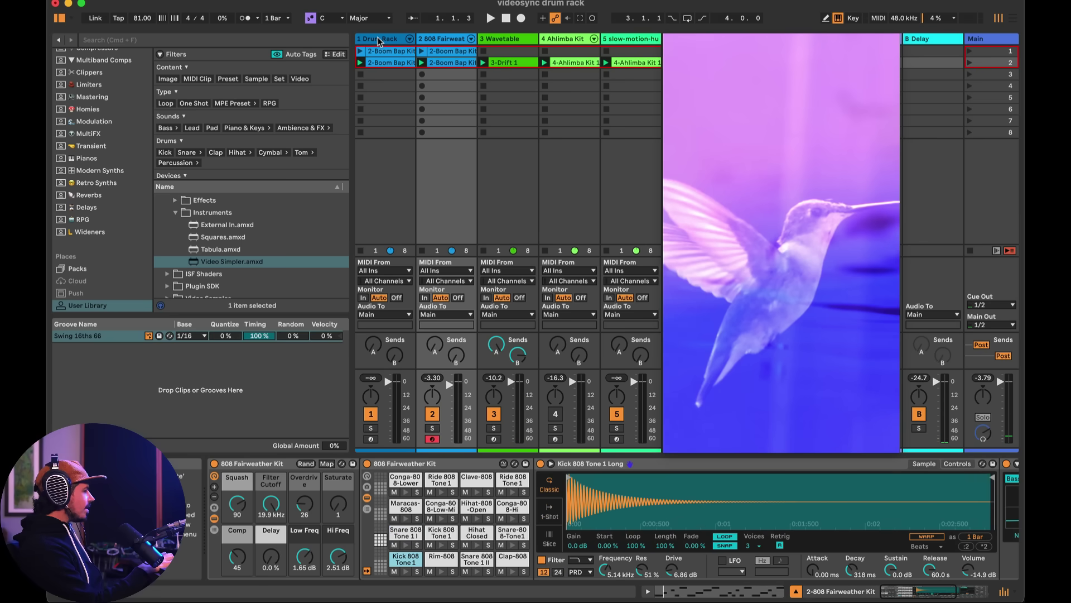
left_click(378, 41)
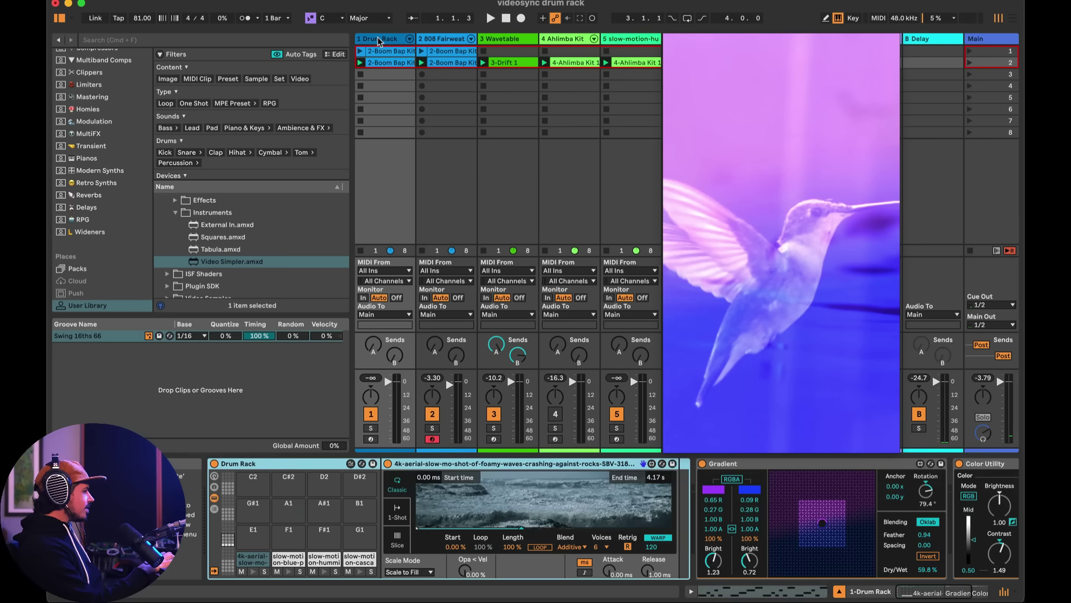
Step: Arm the Drum Rack track and shift its pad overview to another octave
left_click(436, 500)
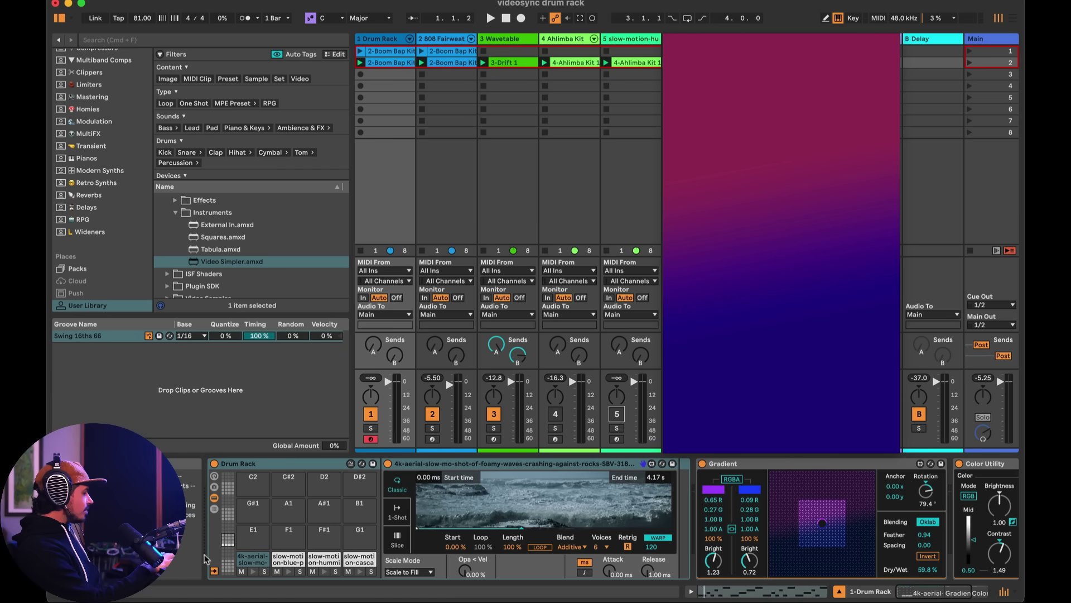
left_click(229, 563)
mouse_move(229, 564)
left_mouse_down()
mouse_move(227, 478)
mouse_move(228, 568)
mouse_move(228, 478)
mouse_move(228, 568)
mouse_move(227, 546)
left_mouse_up()
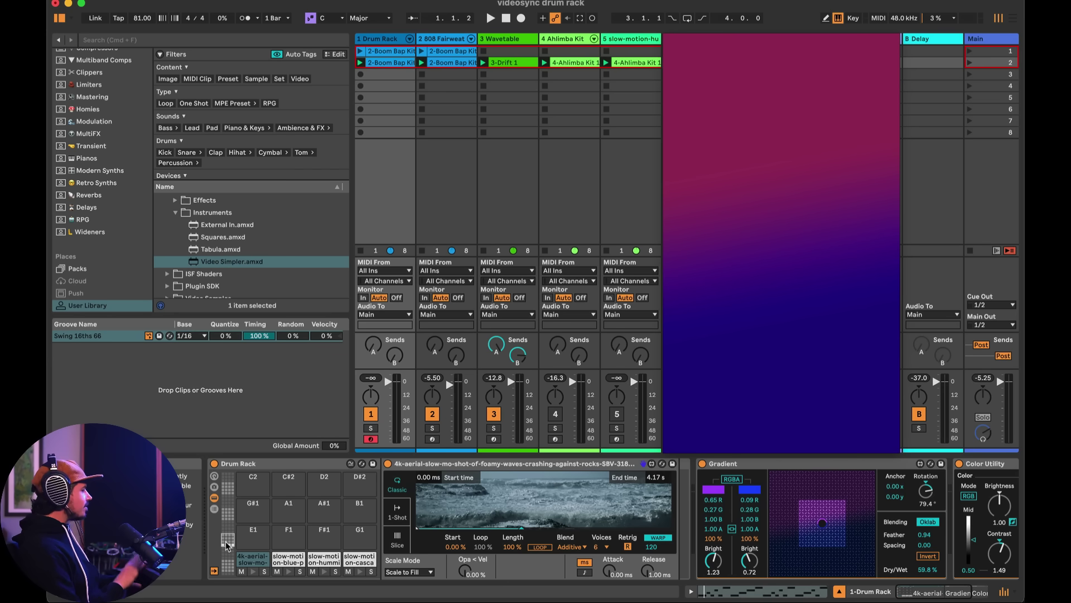
left_click(296, 464)
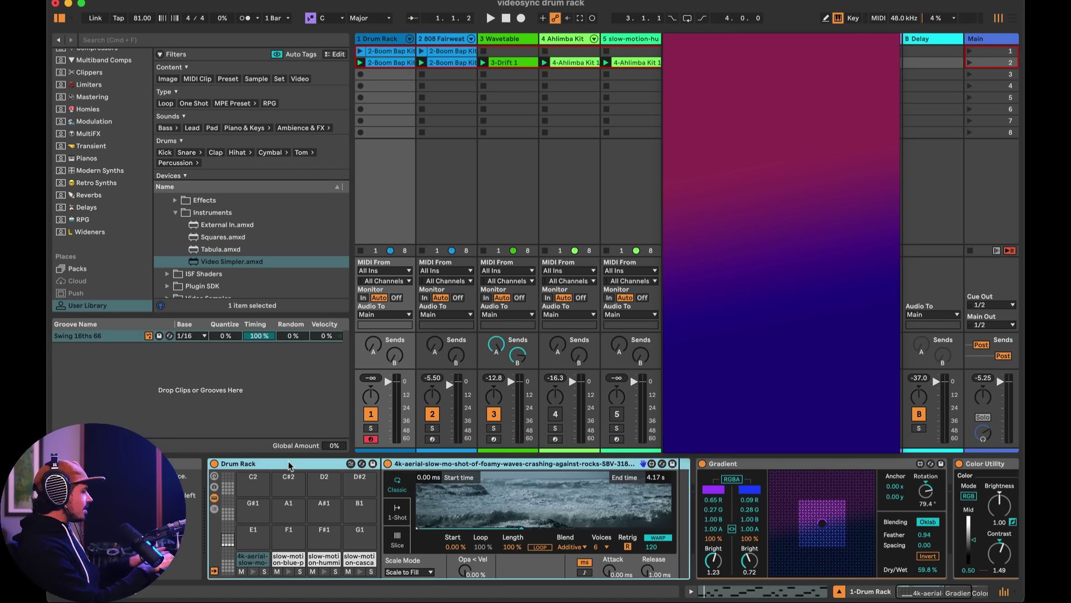
scroll(289, 465, "right", 5)
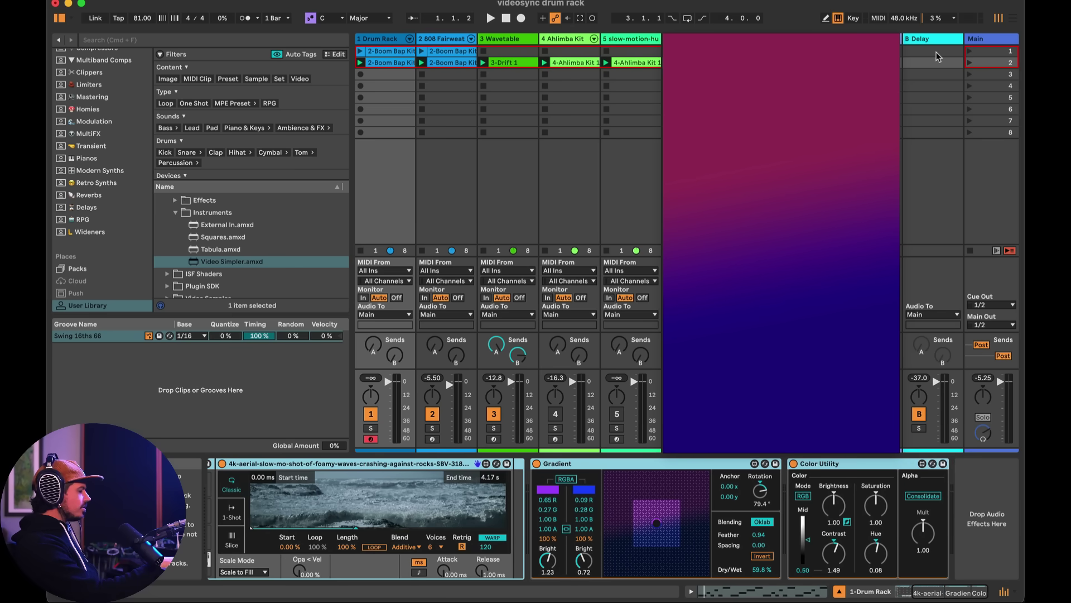
key("Delete")
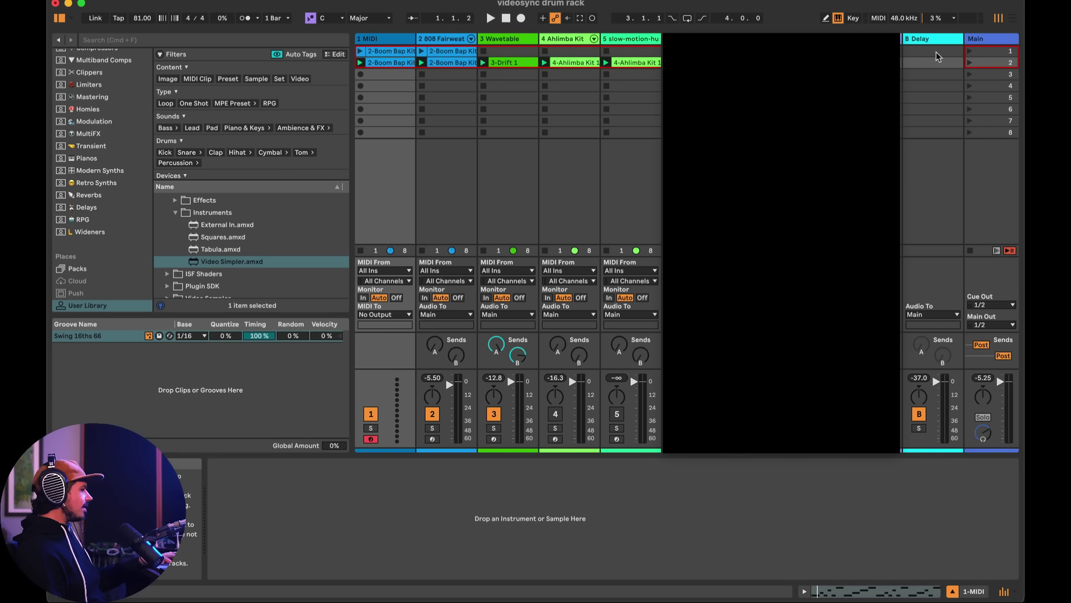
key("super+z")
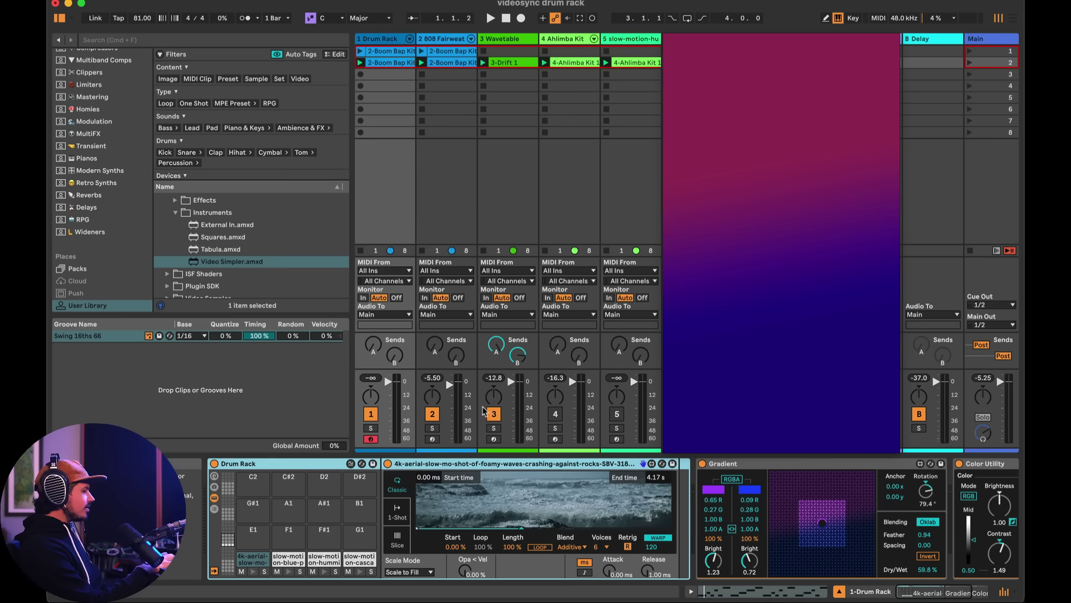
Step: Deactivate the Drum Rack and 808 kit tracks, then activate, show and arm hummingbird track 5
left_click(432, 413)
left_click(371, 414)
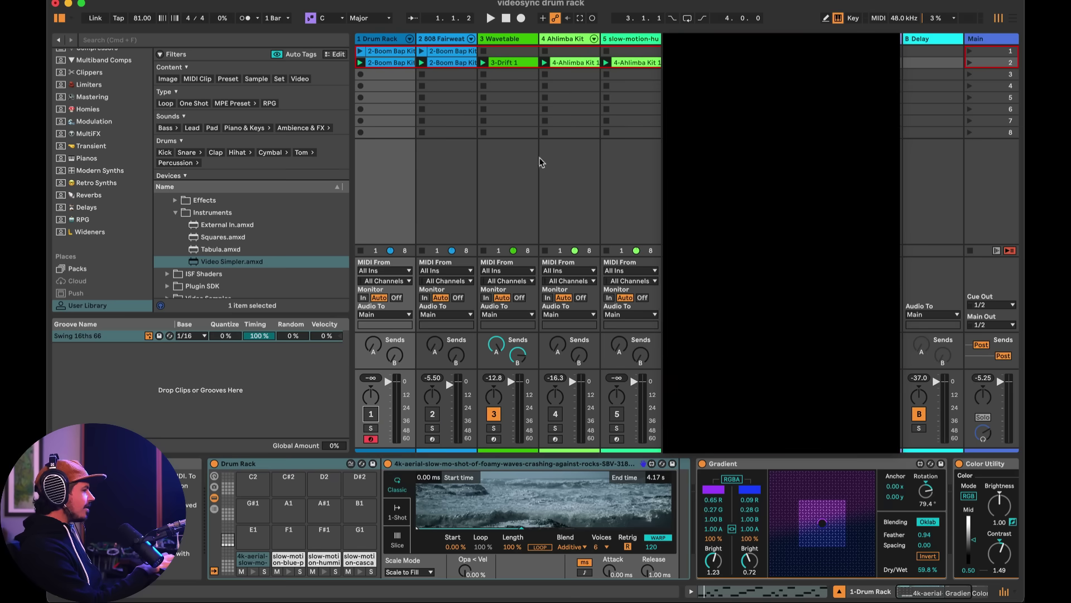
key("space")
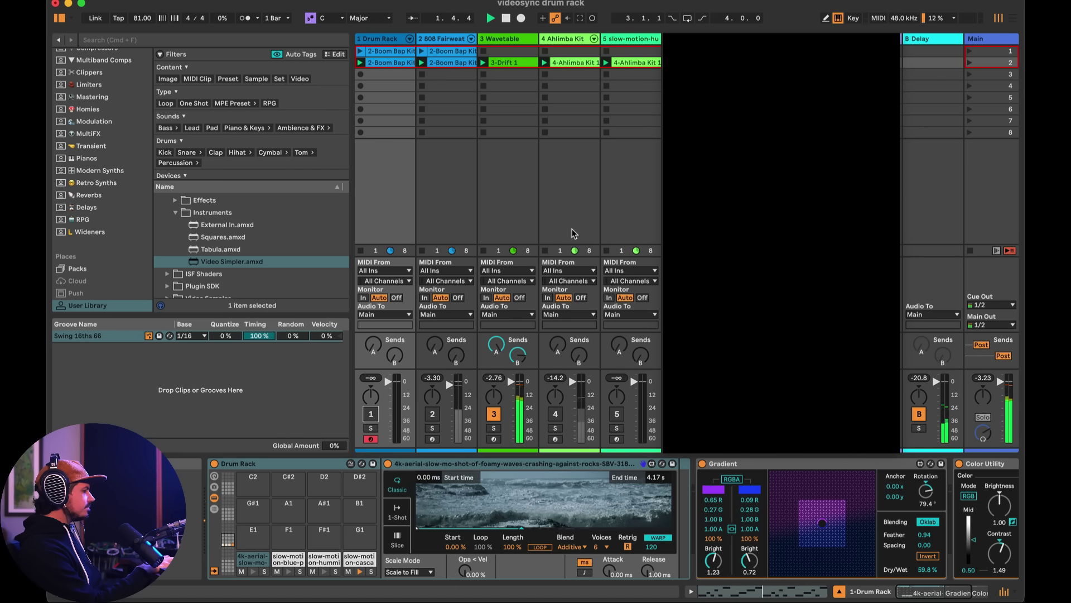
key("space")
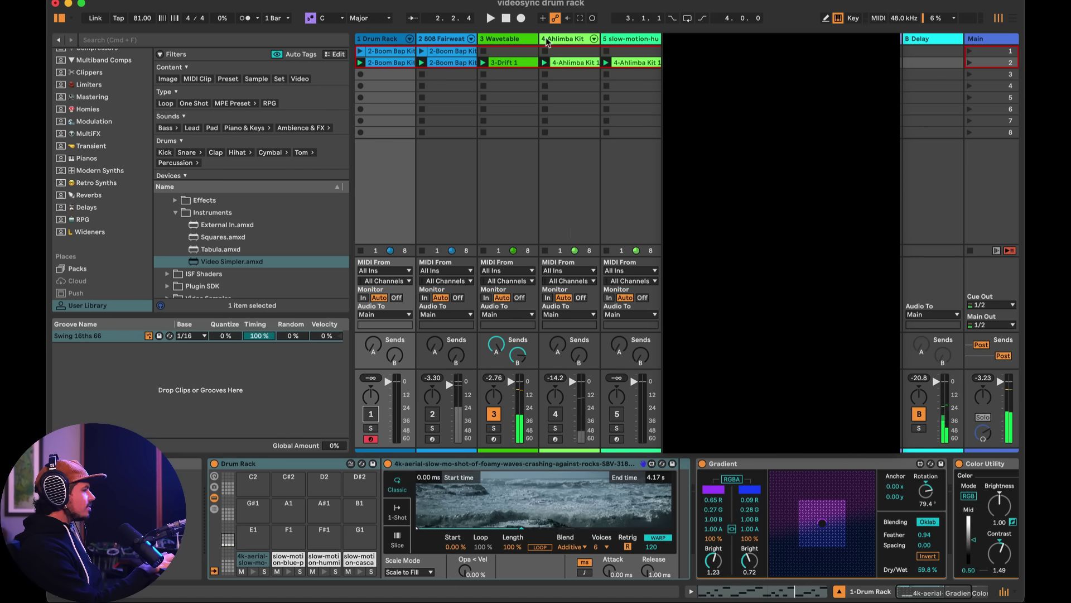
left_click(617, 415)
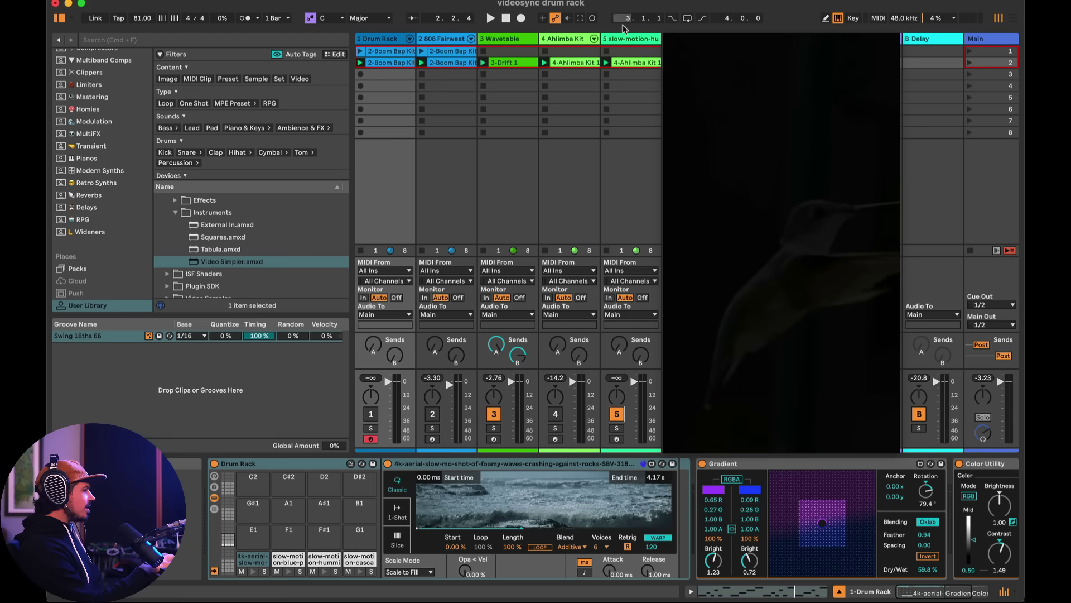
left_click(620, 42)
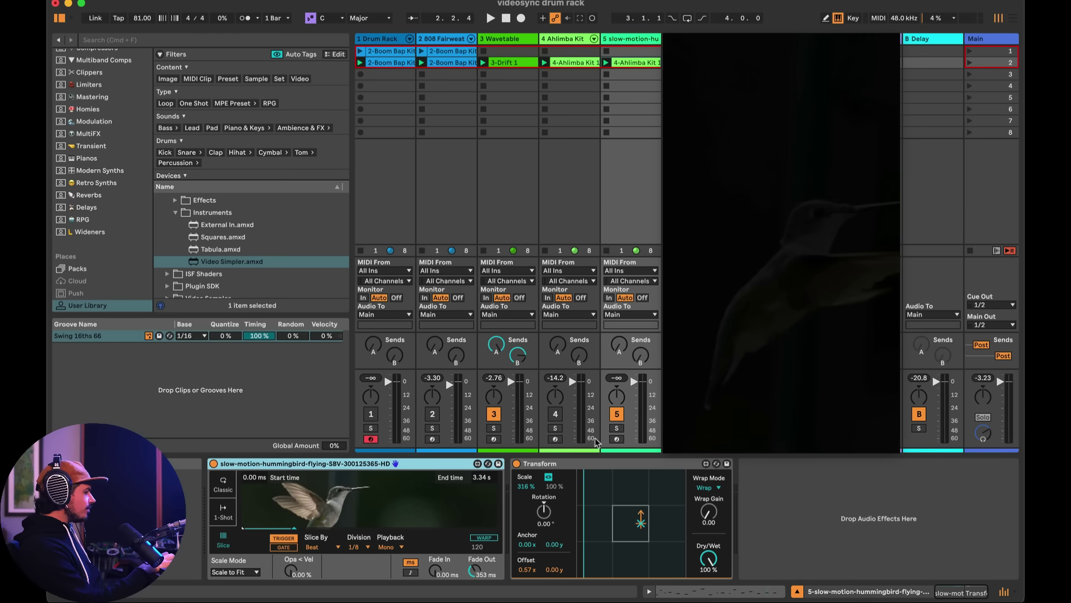
left_click(616, 440)
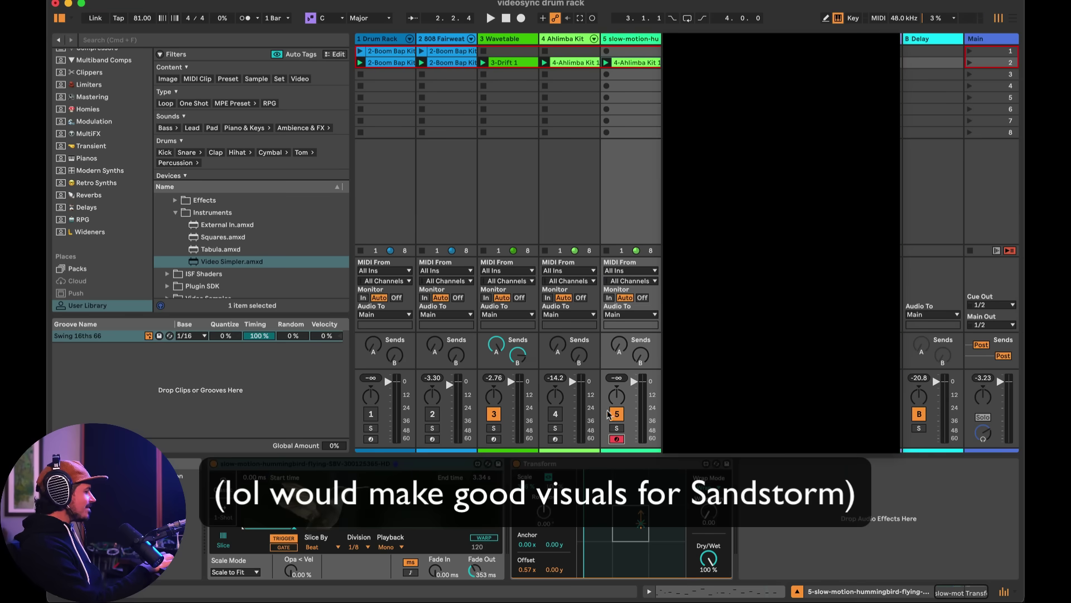
Step: Open the hummingbird track's 4-Ahlimba Kit 1 clip notes, reactivate the Drum Rack track, and play
double_click(562, 65)
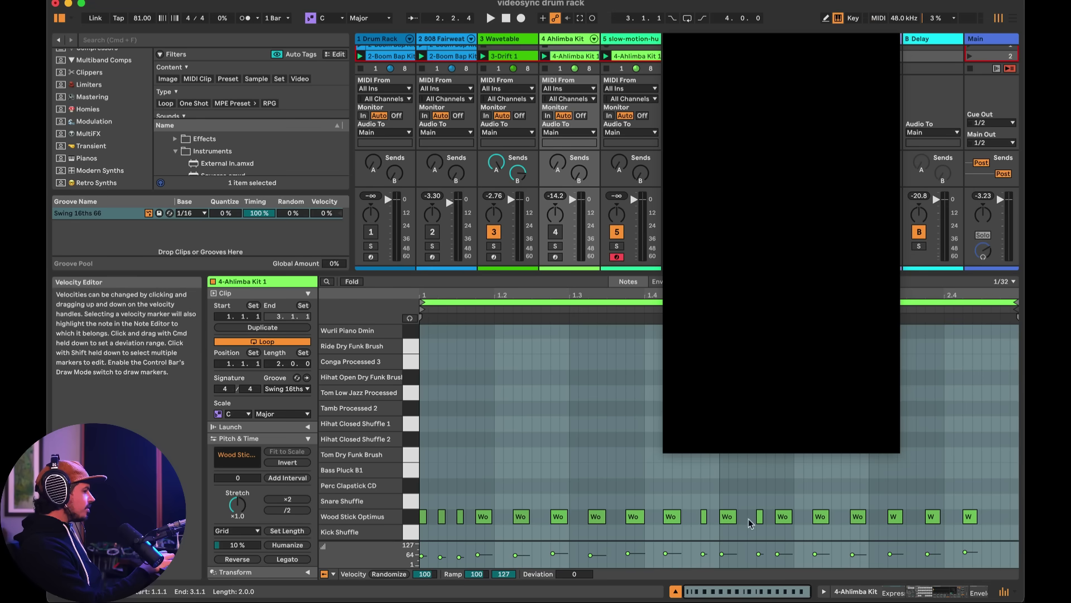
key("space")
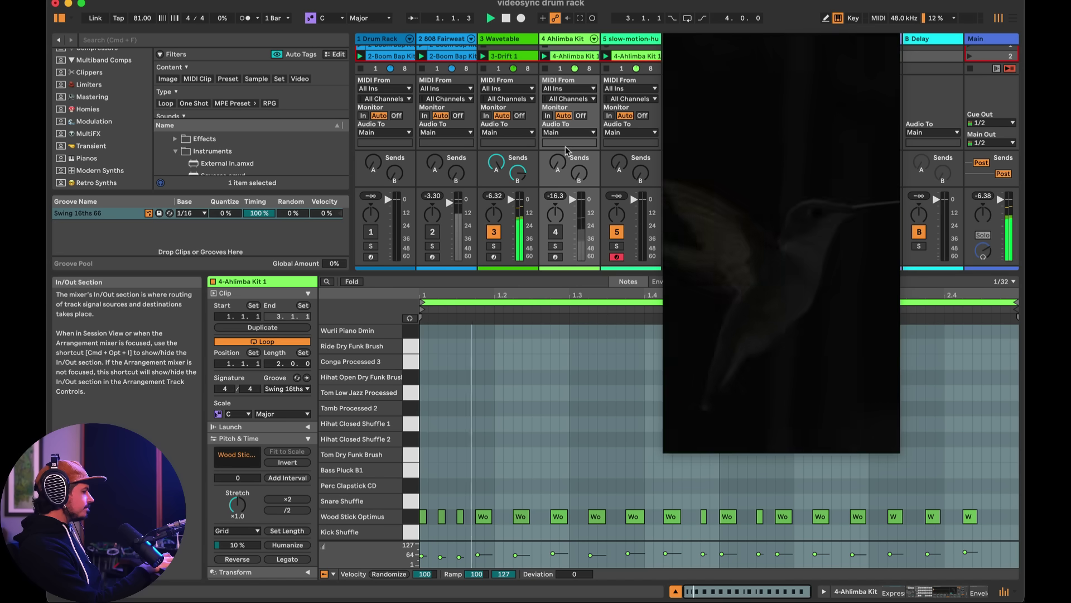
left_click(635, 40)
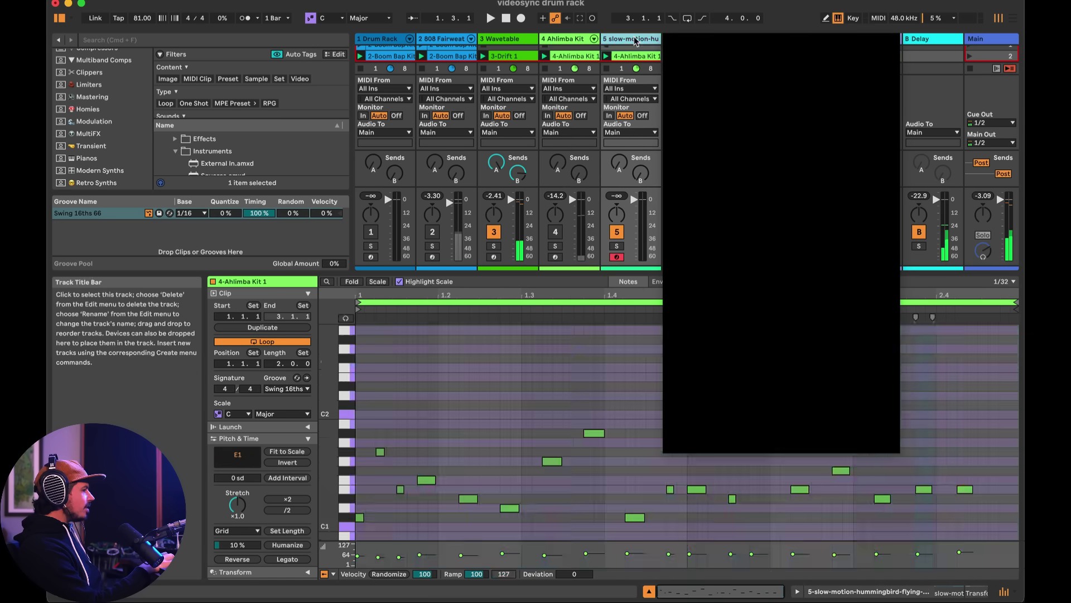
key("shift+Tab")
left_click(635, 63)
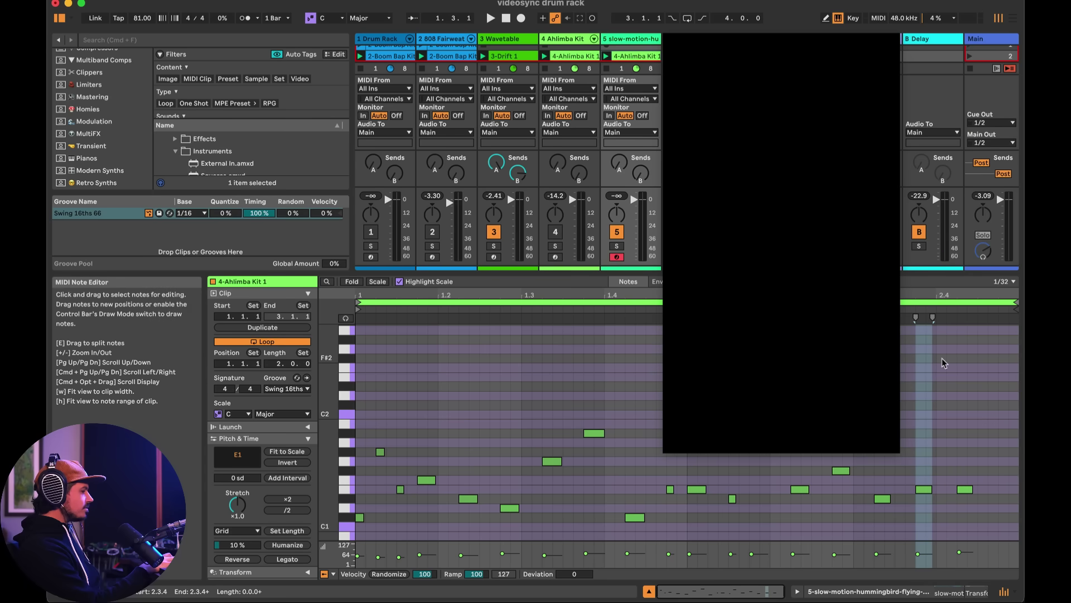
key("space")
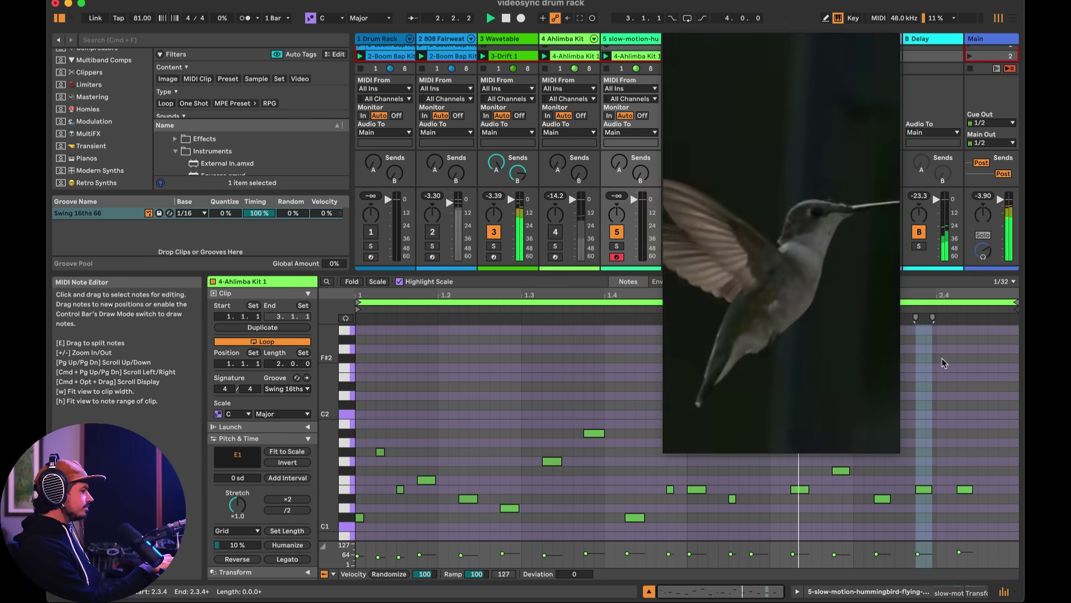
left_click(372, 231)
key("space")
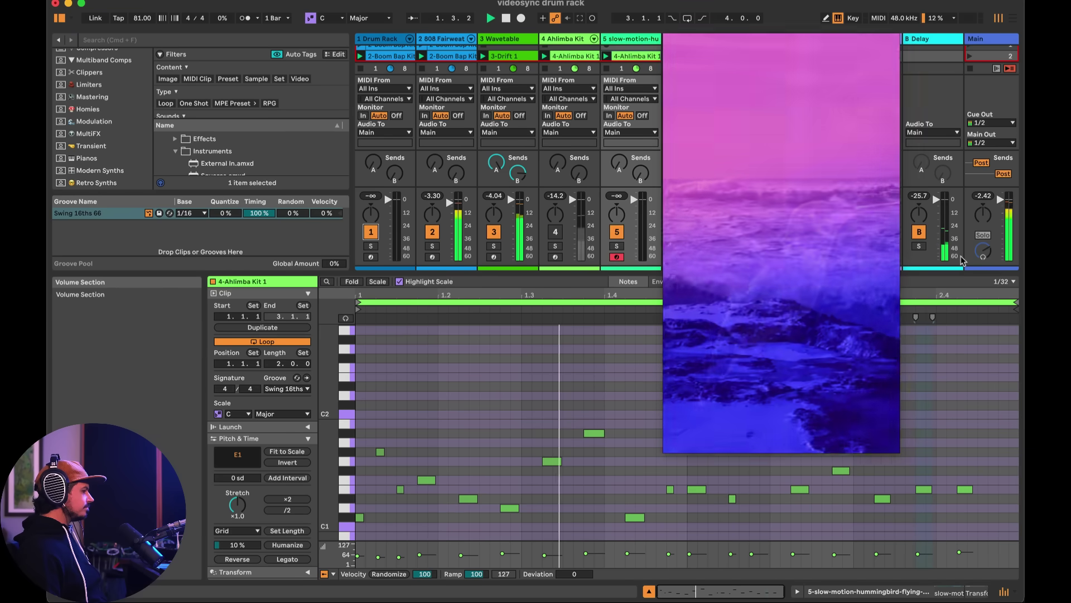